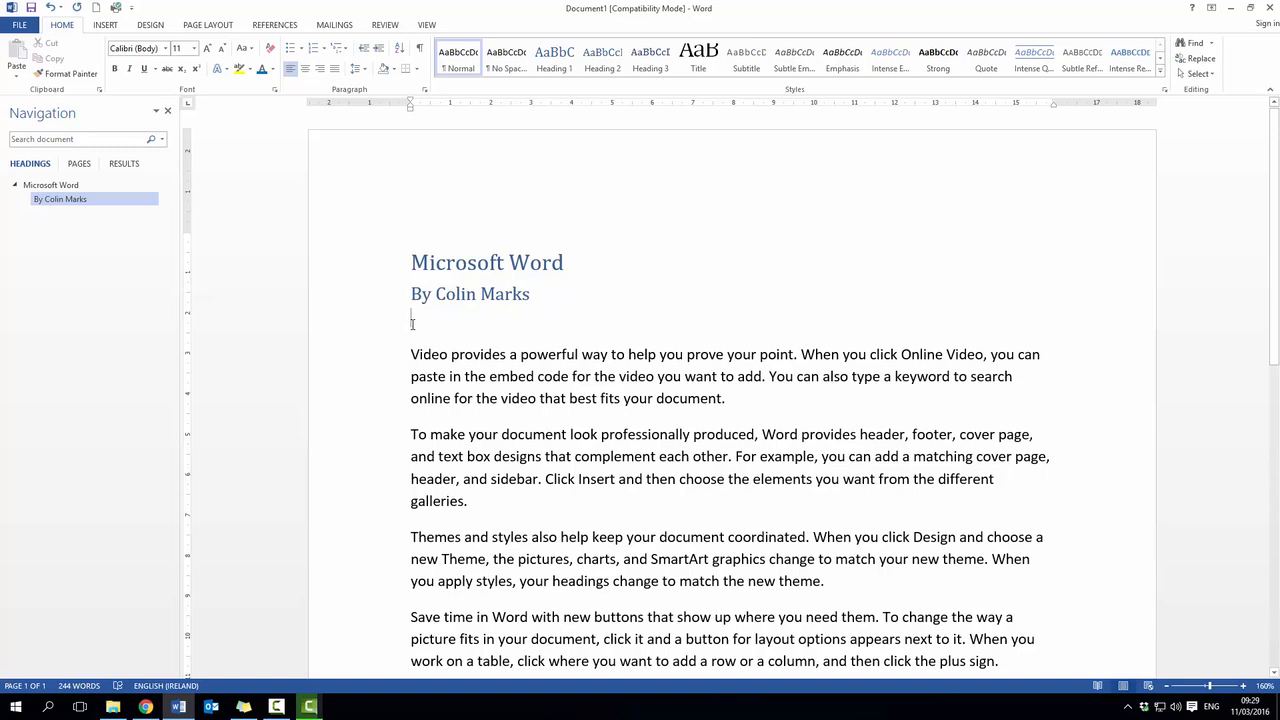
click(106, 26)
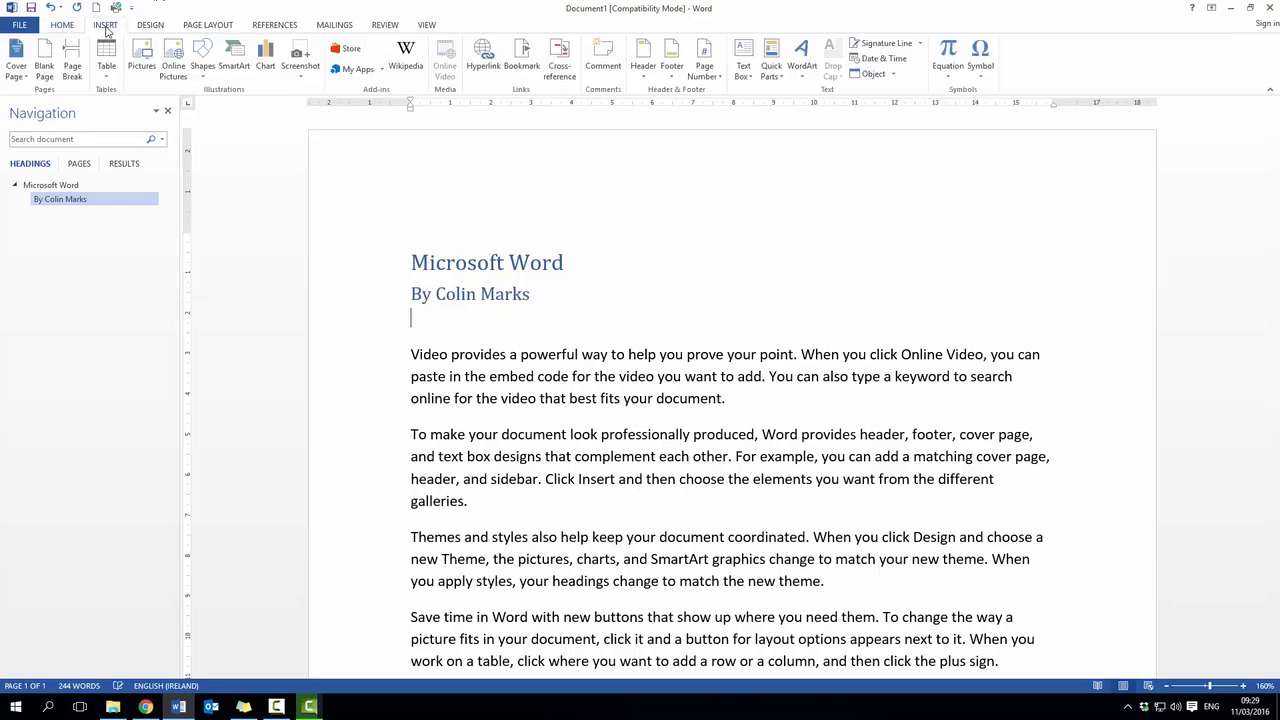
click(114, 77)
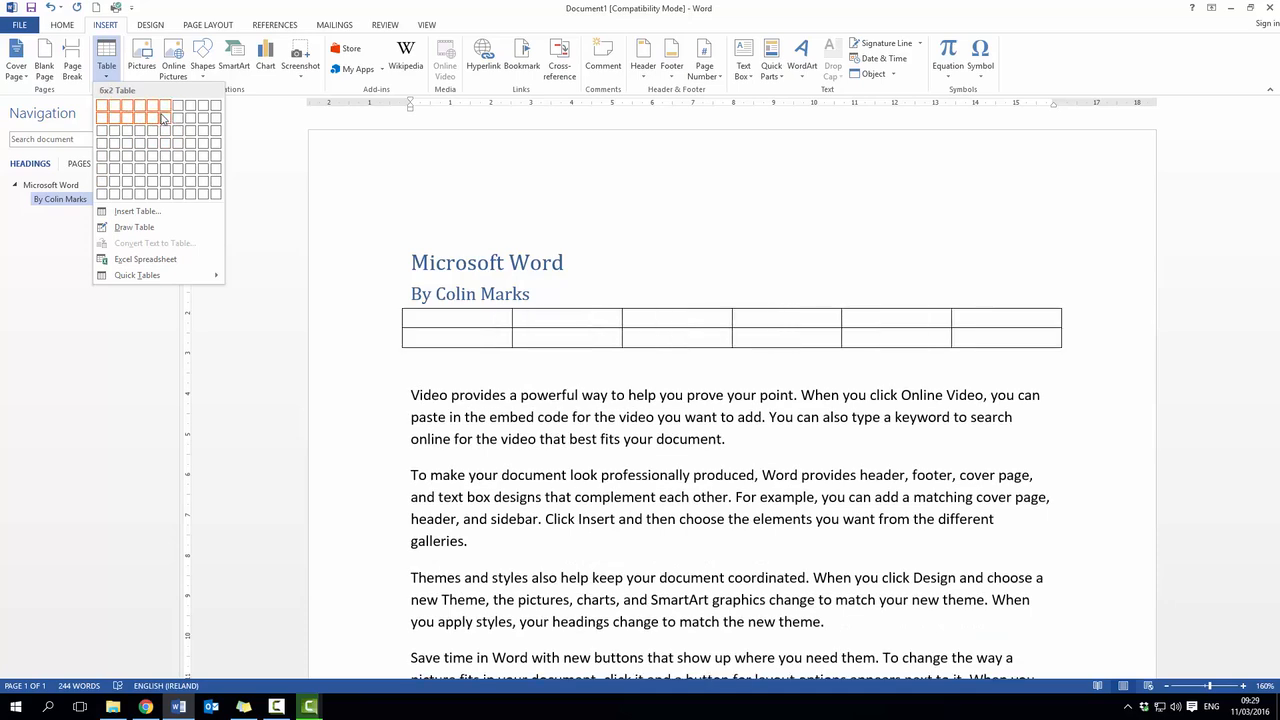
click(140, 212)
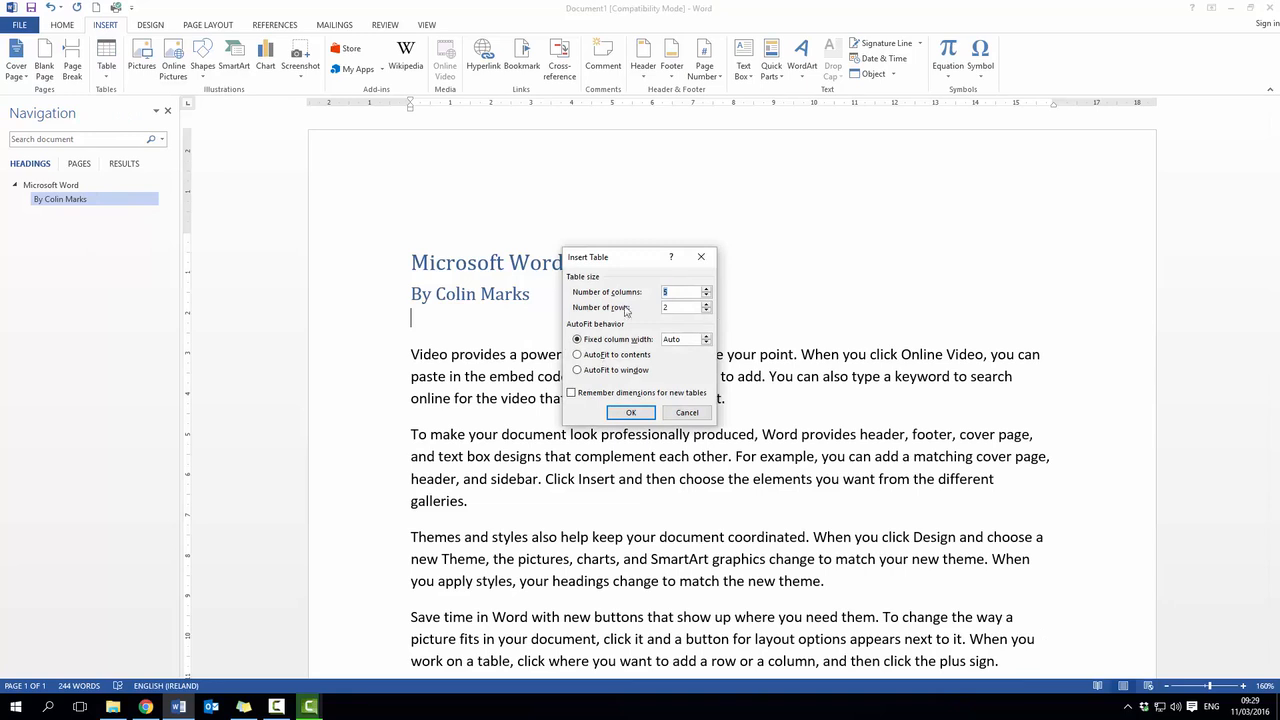
click(704, 256)
Step: Insert a table with 8 columns and 3 rows on the empty line below the subtitle
click(106, 60)
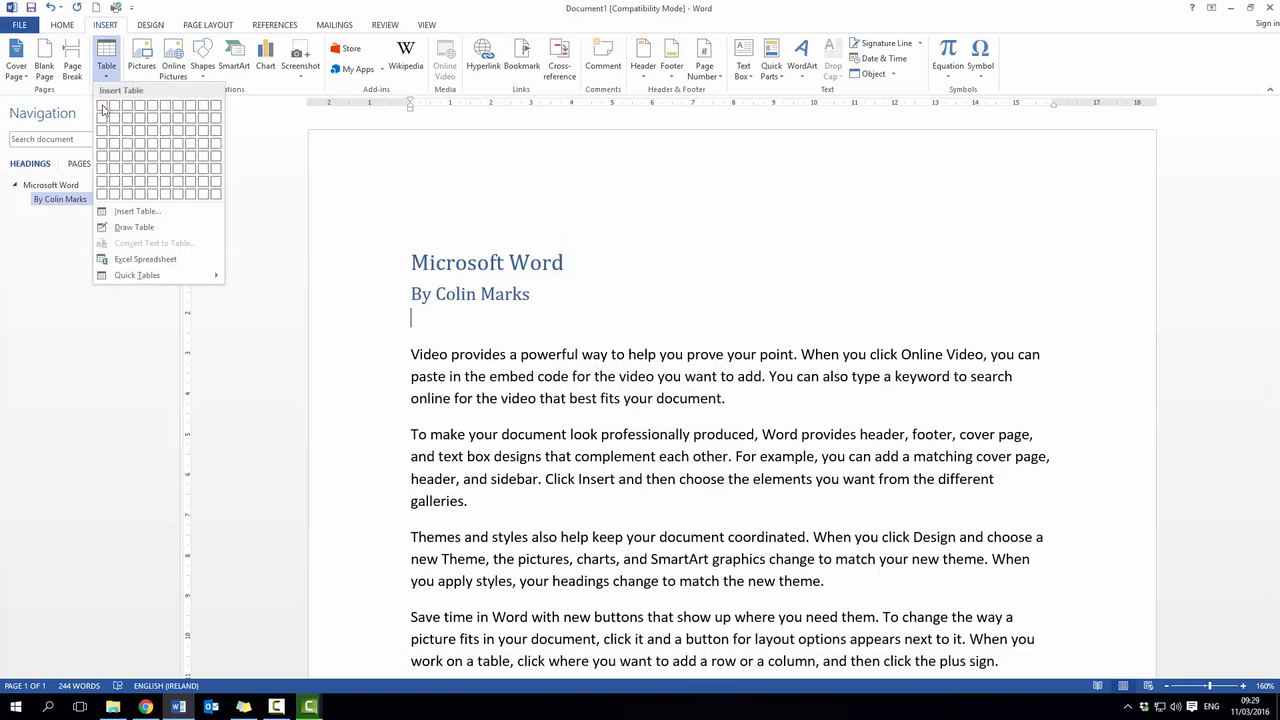
click(190, 134)
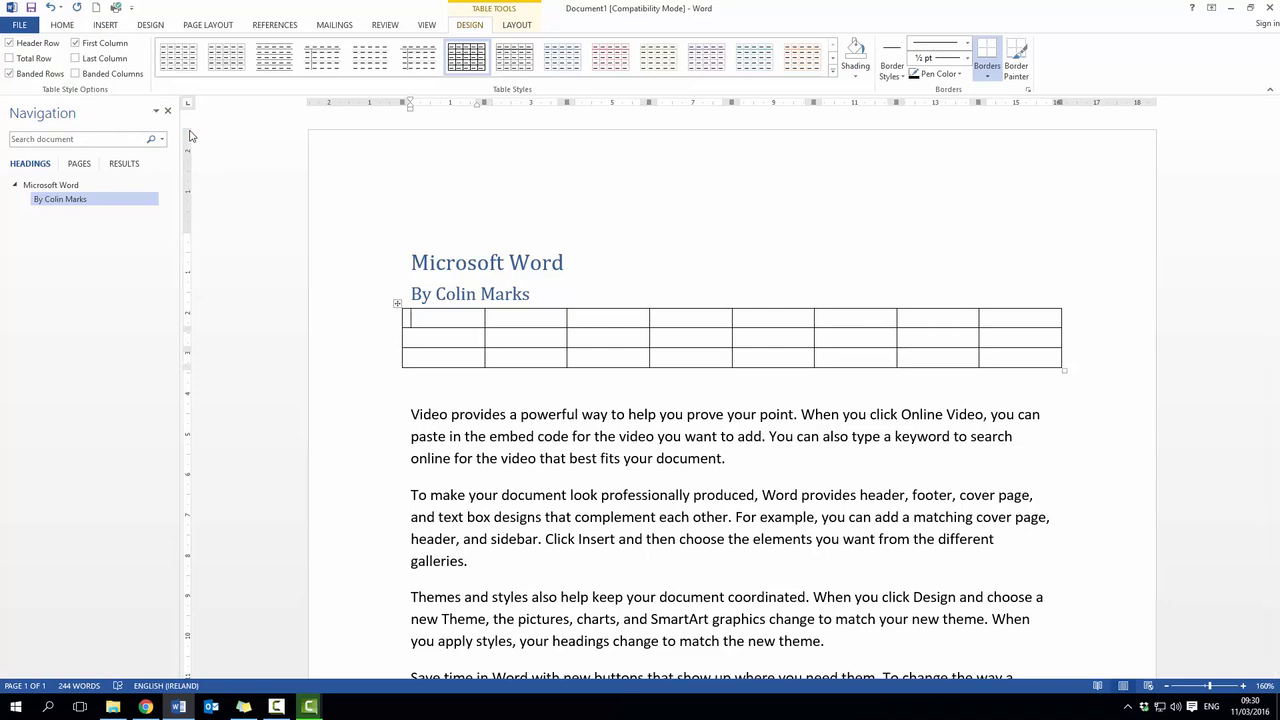
Step: Label the second and third rows of the table's first column "Opening time" and "Closing time"
click(427, 339)
text(Opening )
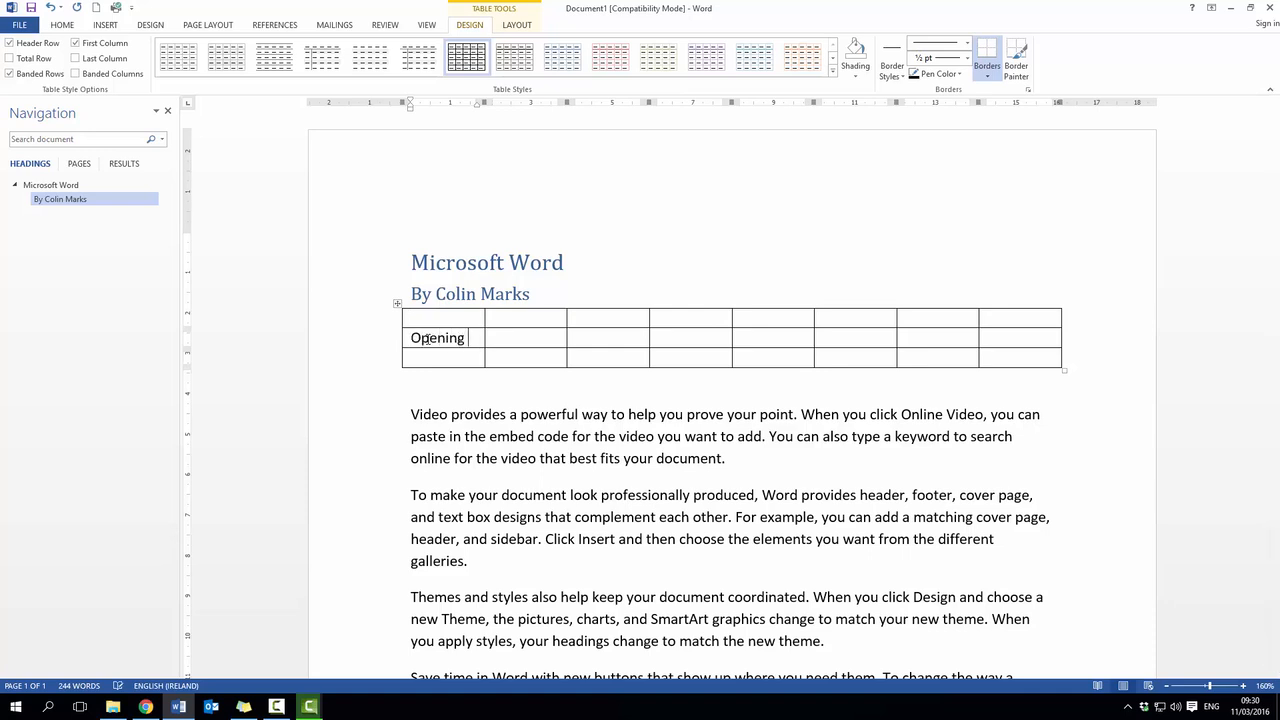
text(time)
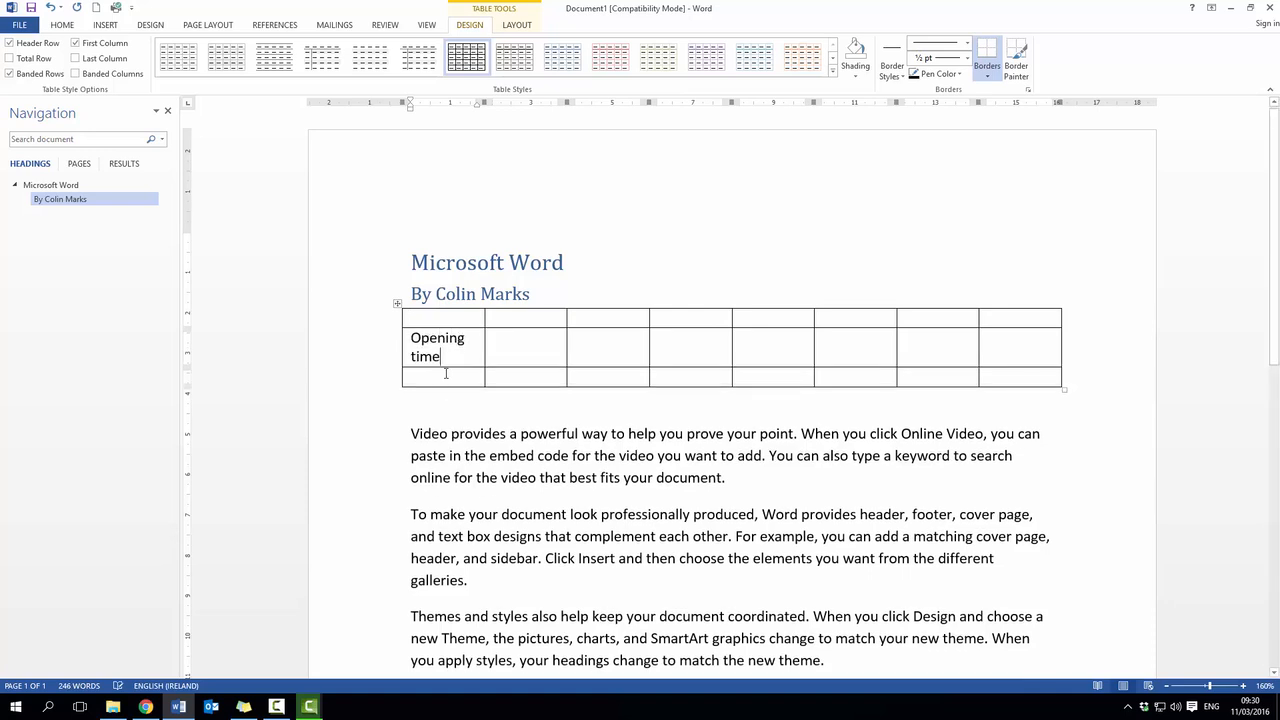
click(447, 383)
text(Cloc)
key(BackSpace)
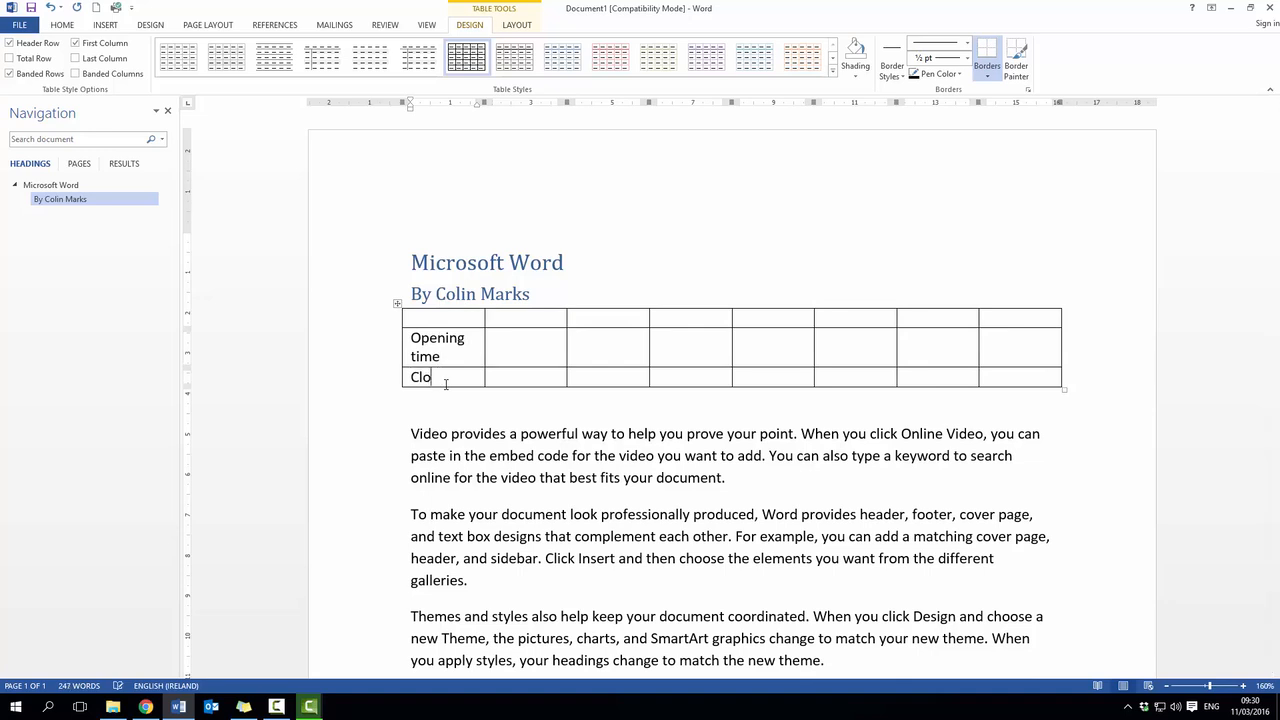
text(sing time)
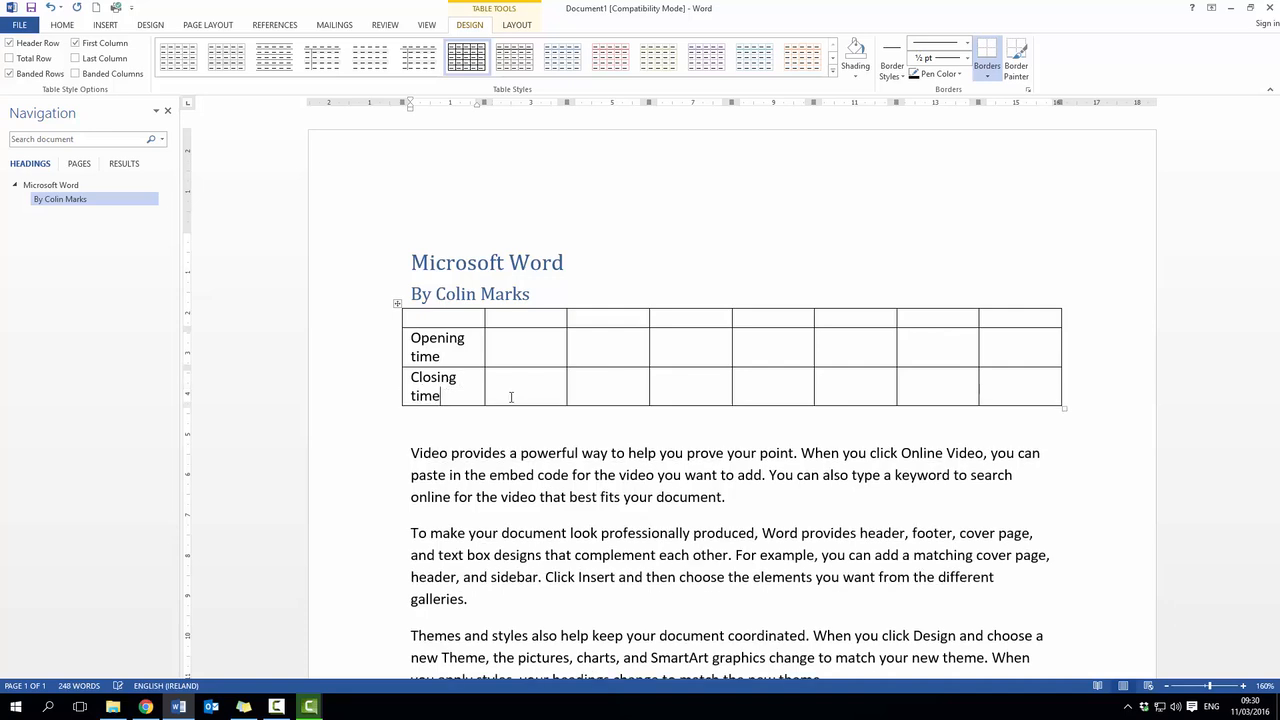
Step: Fill the table's header row, from the second column on, with Mon, Tue, Wed, Thur, Fri, Sat and Sun
click(516, 320)
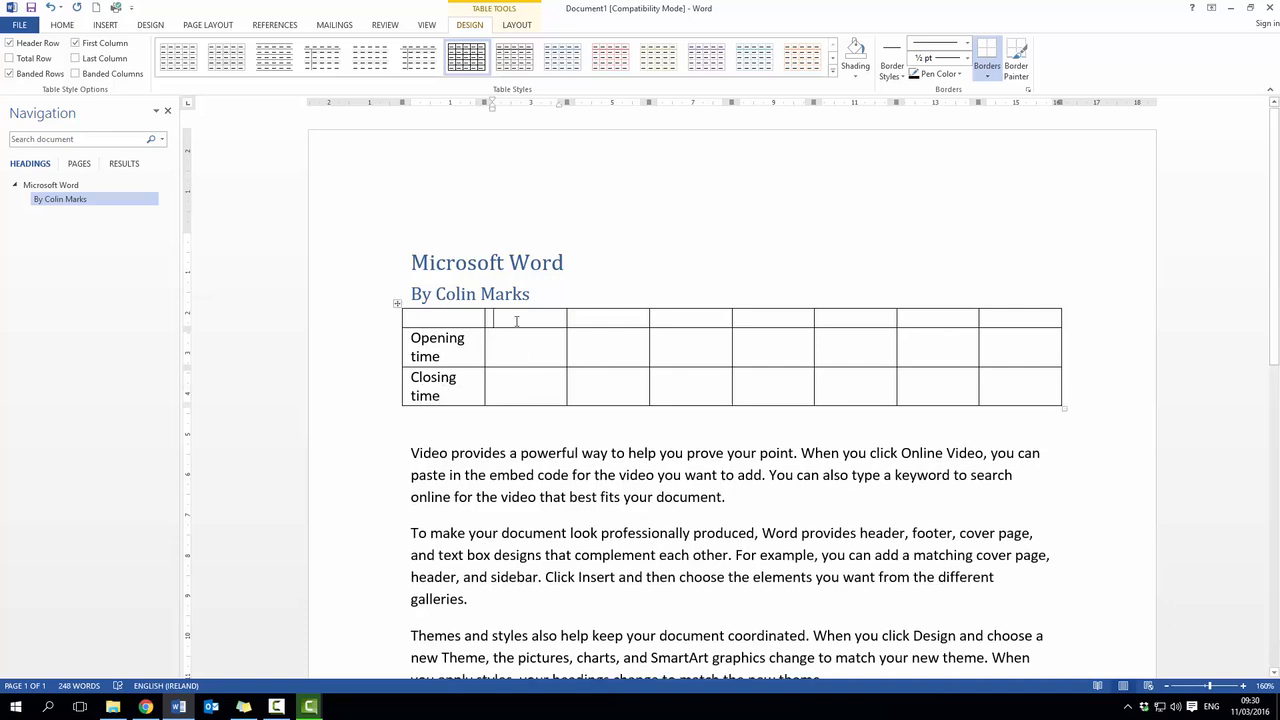
text(Mon)
click(607, 314)
text(Tue)
click(693, 320)
text(Wed)
click(752, 314)
text(Thur)
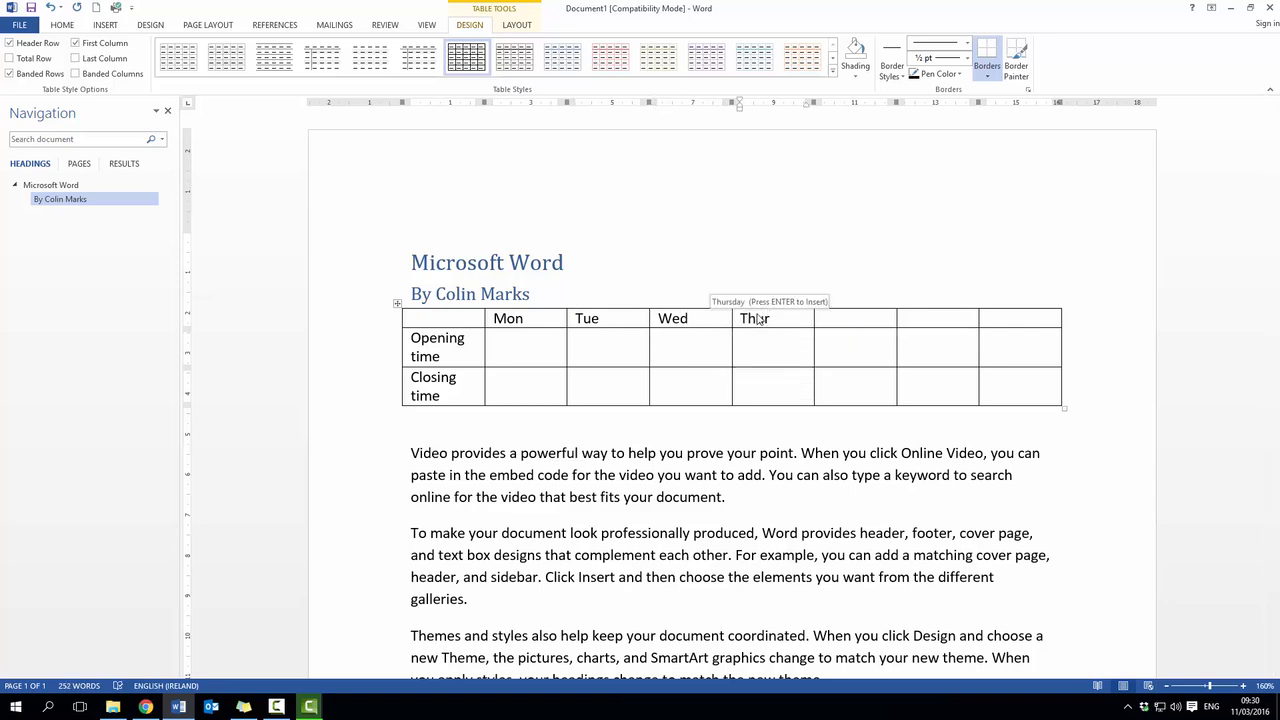
key(Tab)
text(Fri)
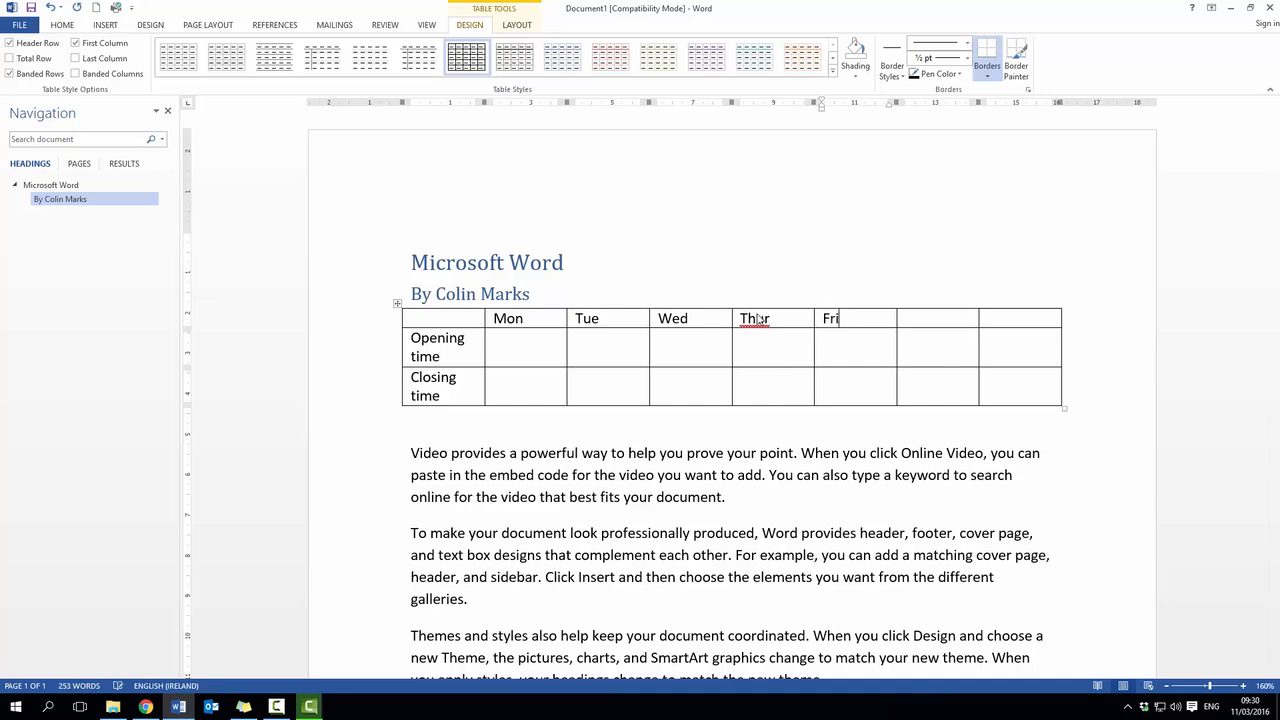
key(Tab)
text(Sat)
key(Tab)
text(Sun)
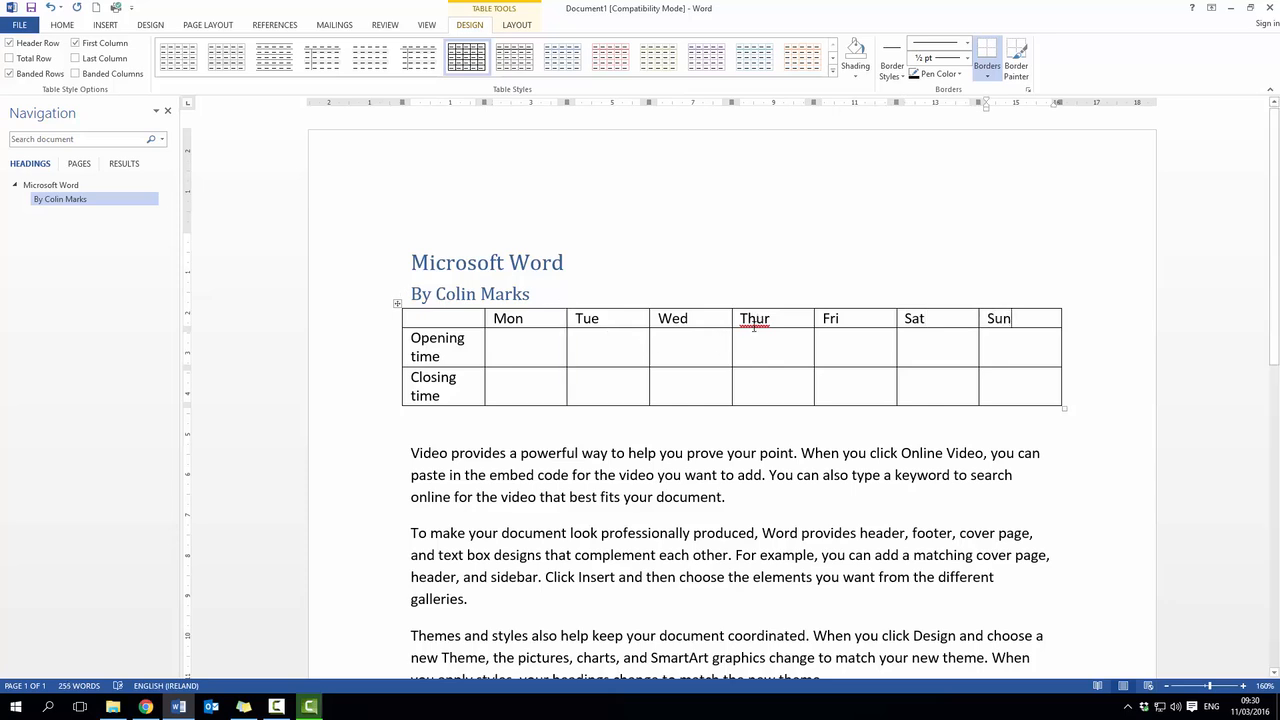
Step: Enter 9.00 as the opening time and 5.30 as the closing time in the Mon column
click(528, 340)
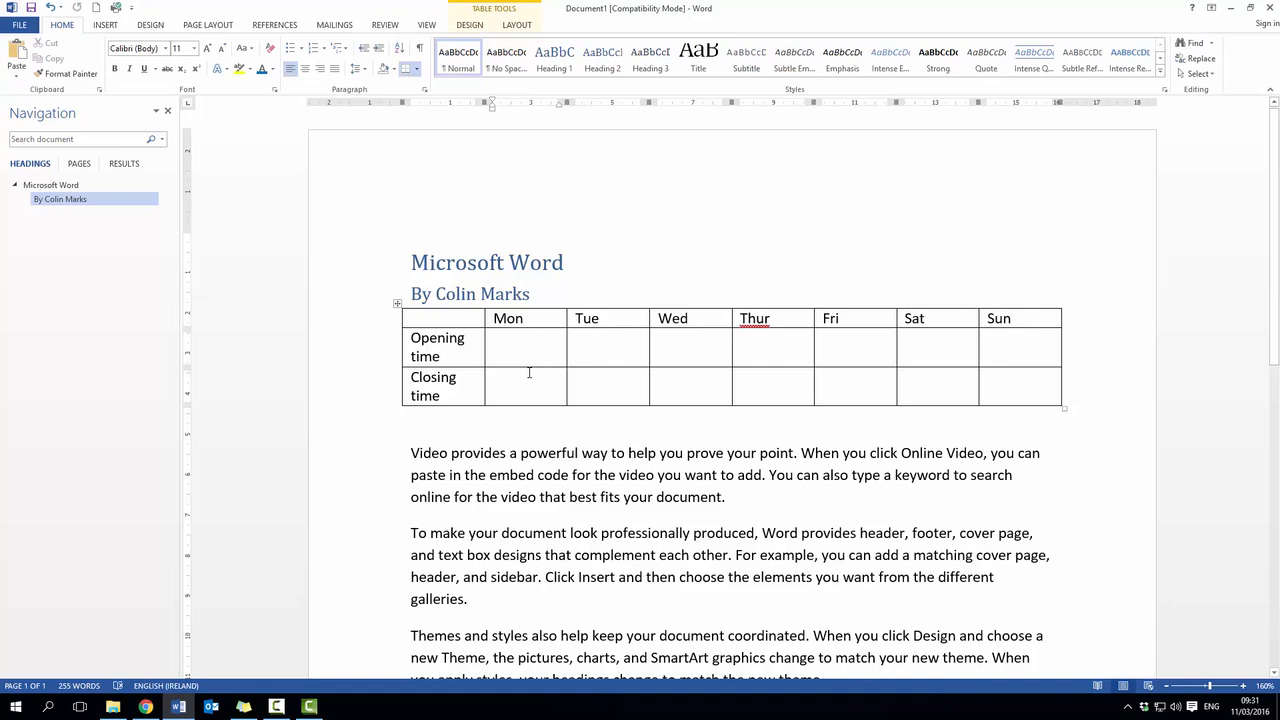
text(9.00)
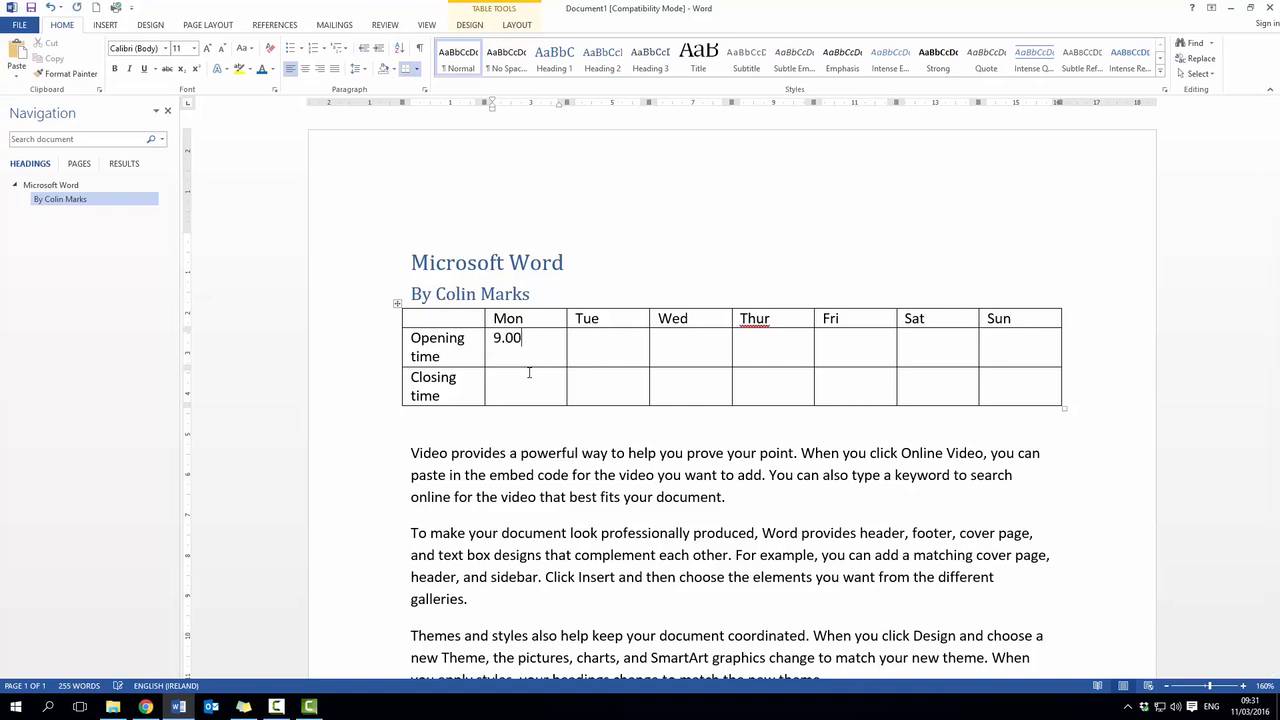
click(529, 373)
text(5.30)
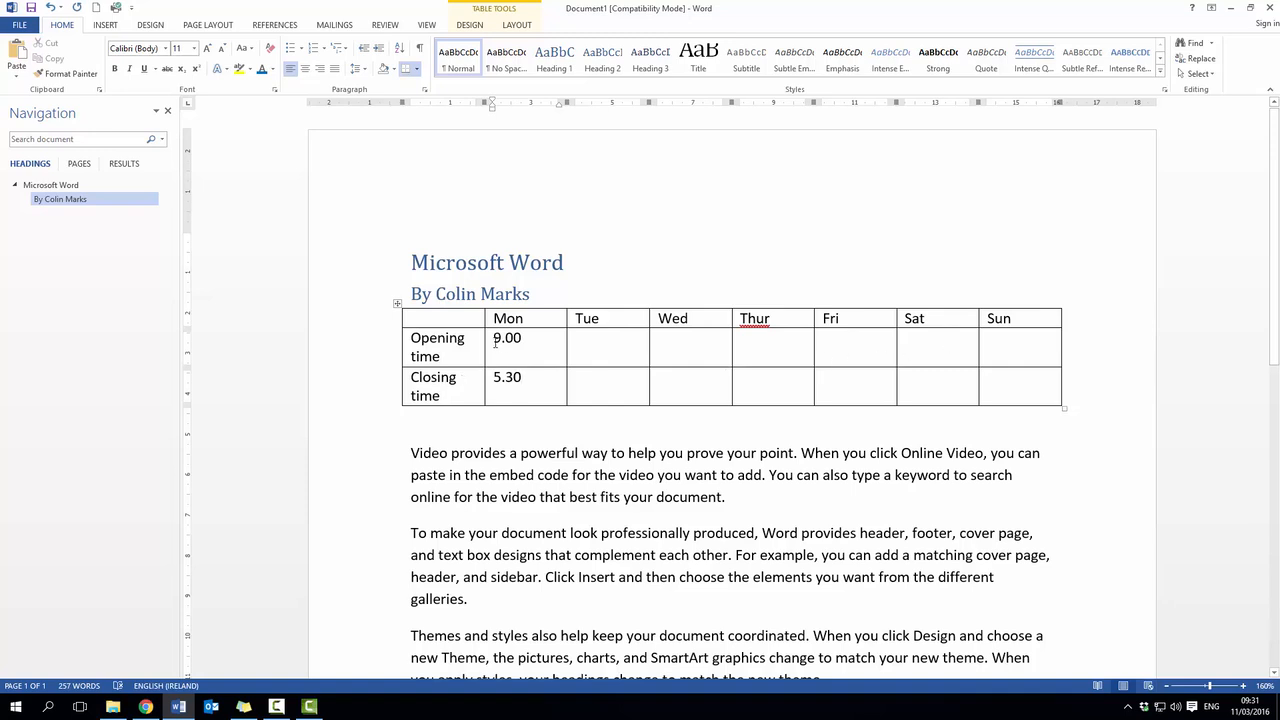
Step: Copy Monday's opening and closing times into the Tue to Sun cells and deselect them
drag(495, 342, 522, 386)
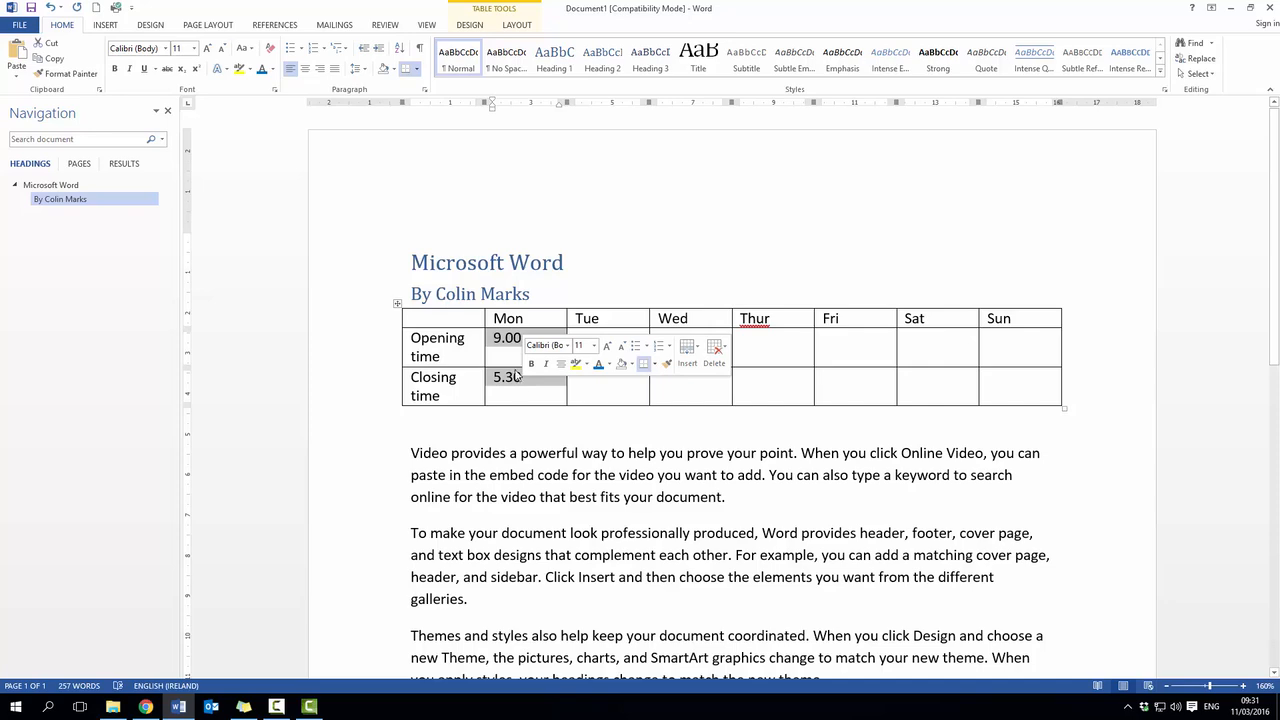
click(53, 59)
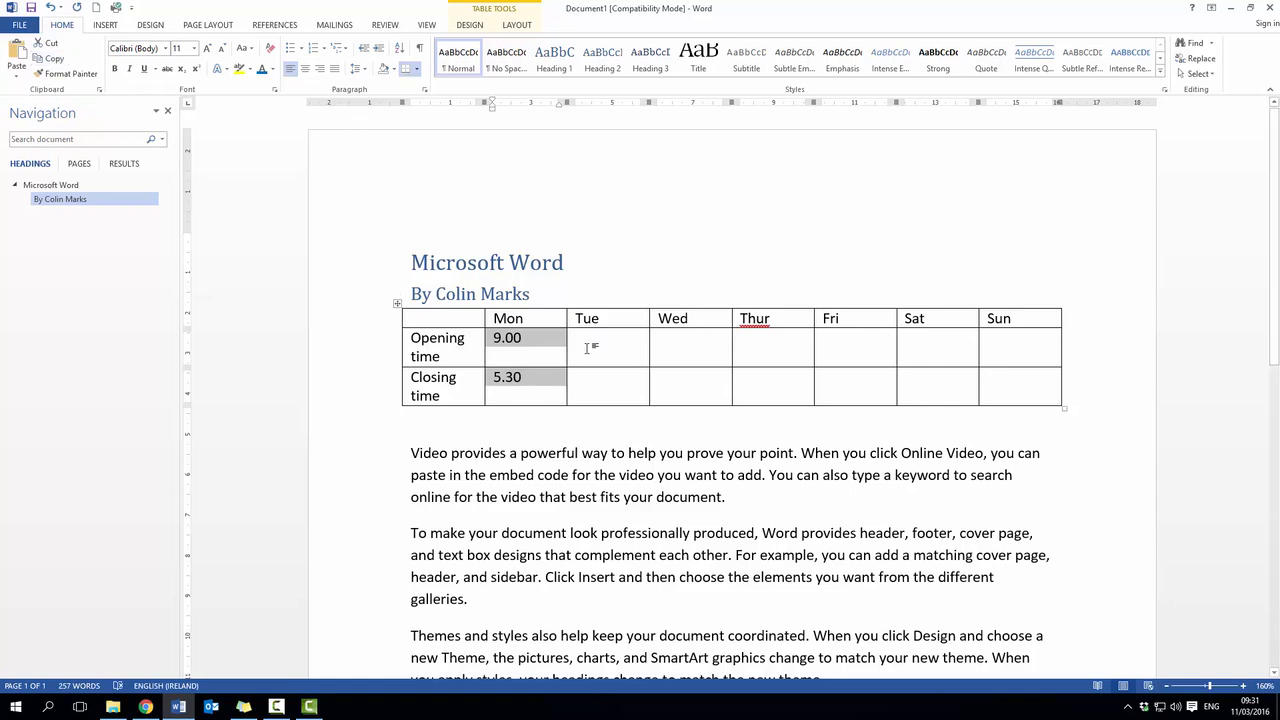
drag(610, 347, 995, 380)
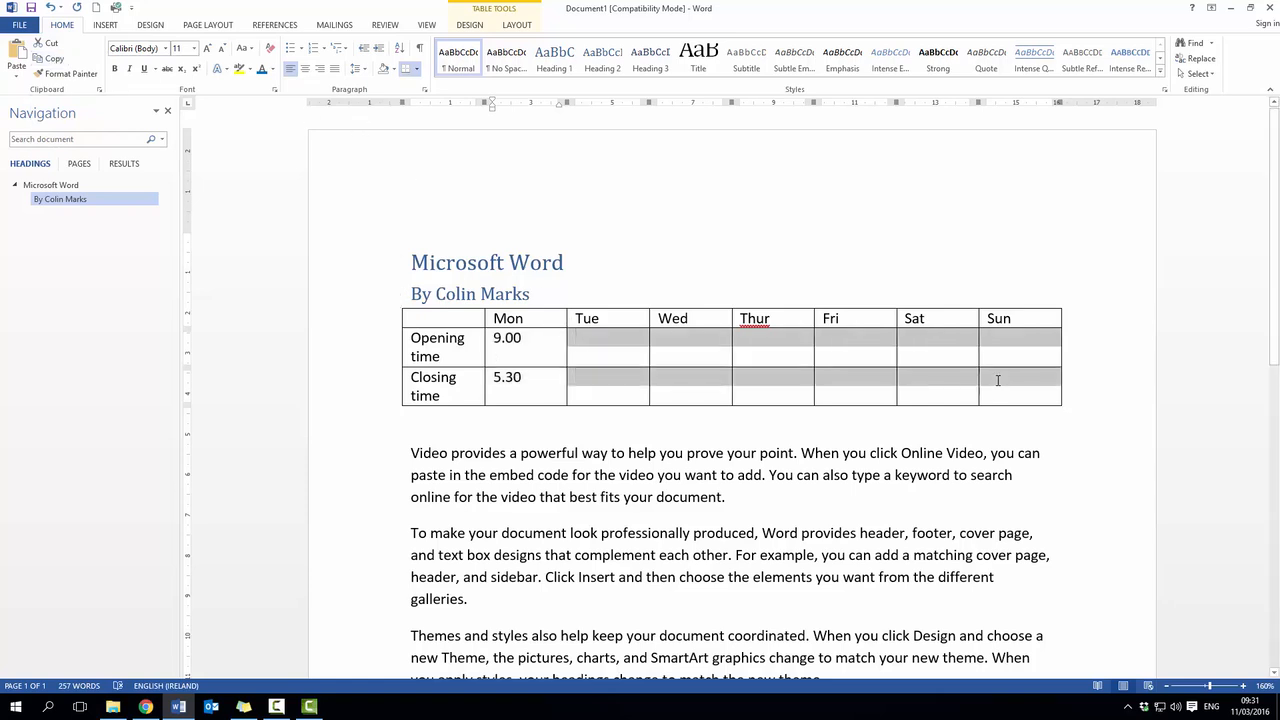
click(16, 52)
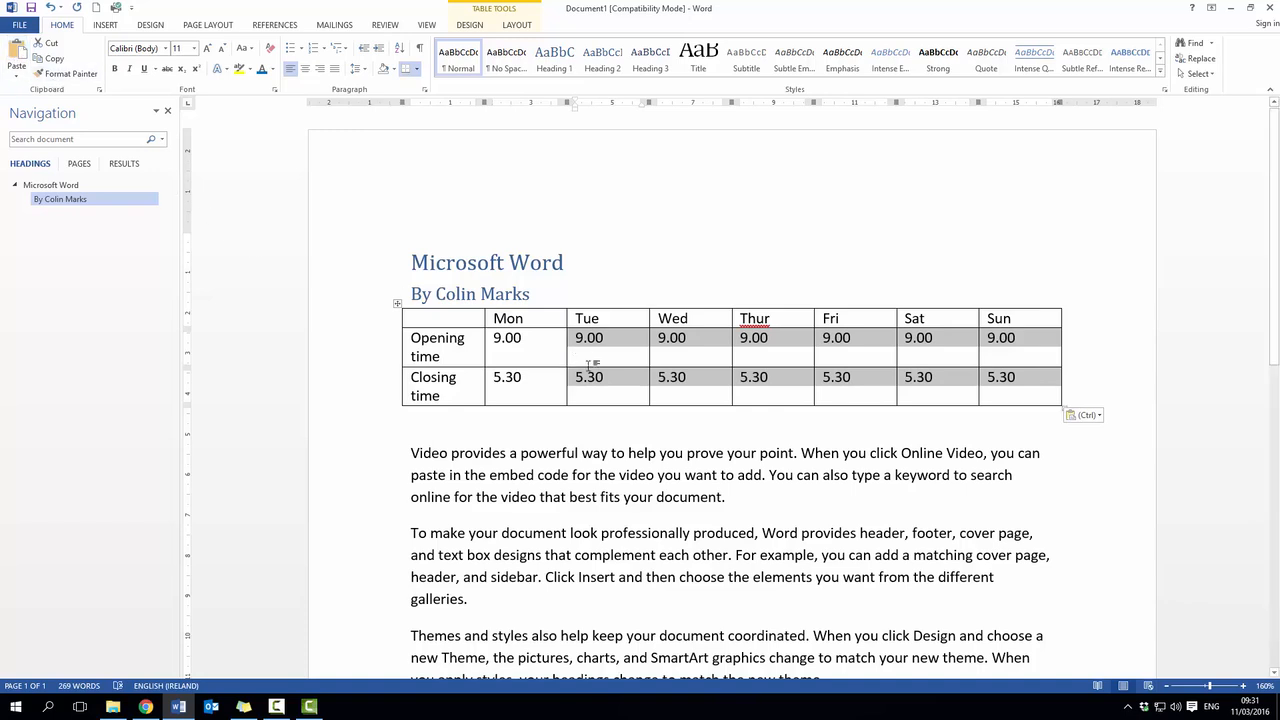
click(620, 395)
click(632, 415)
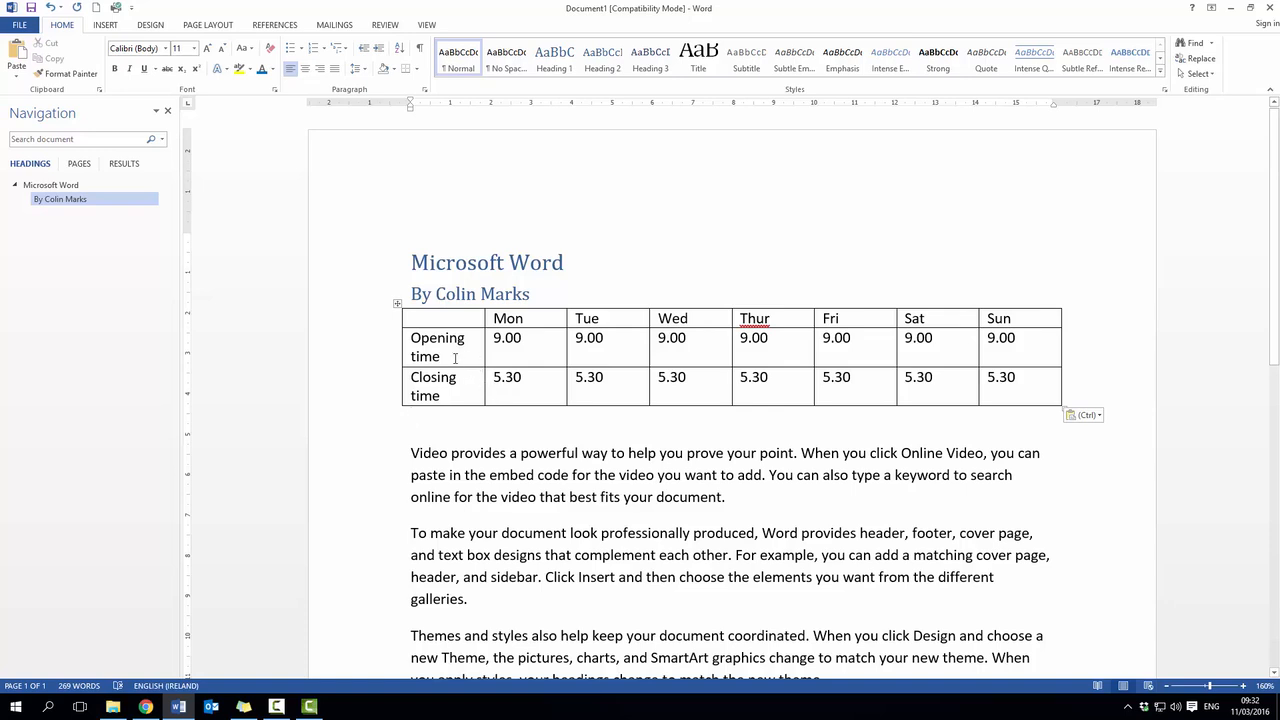
Step: Add an empty line between the subtitle and the table
click(533, 294)
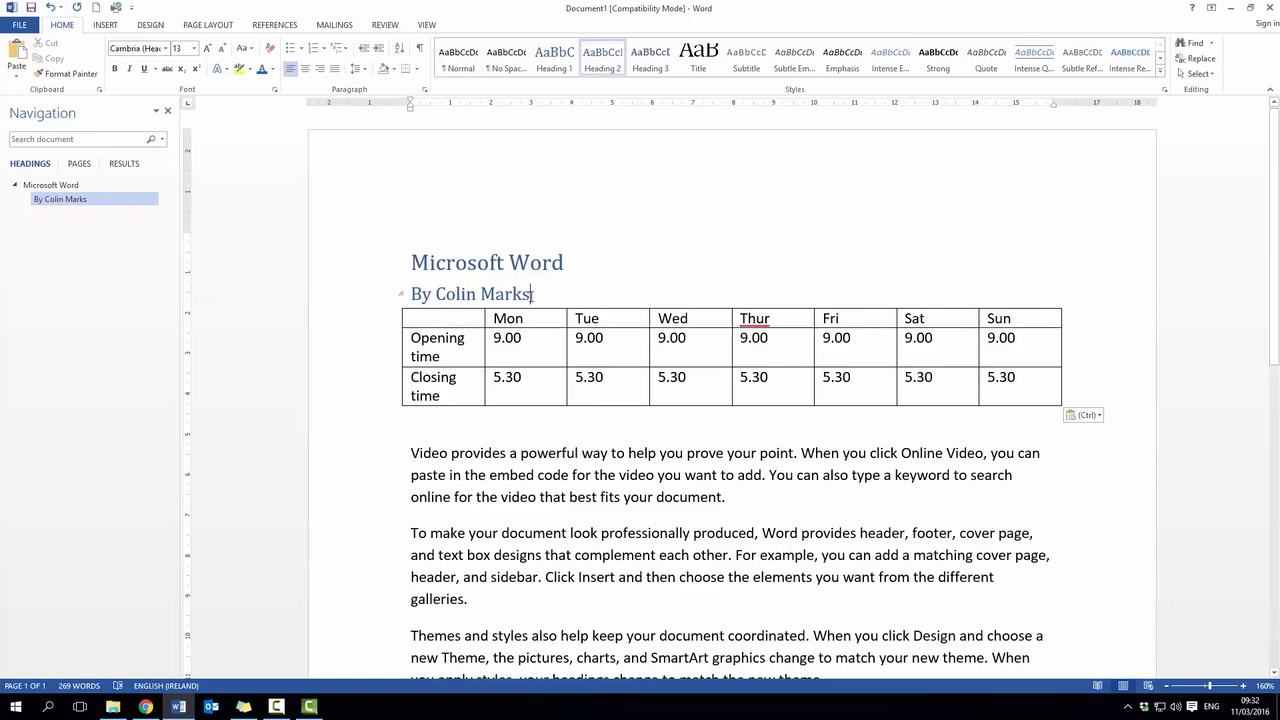
key(Return)
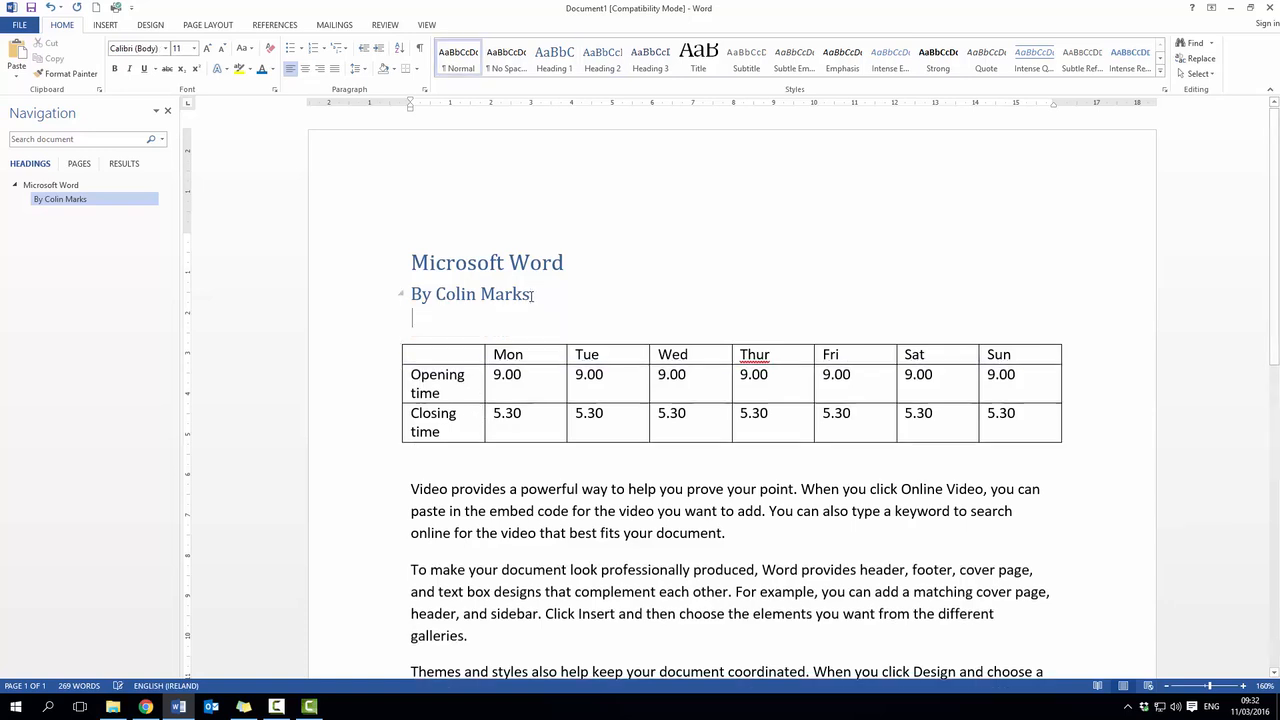
Step: Select each table row individually, select all three rows together, and clear the selection
click(383, 359)
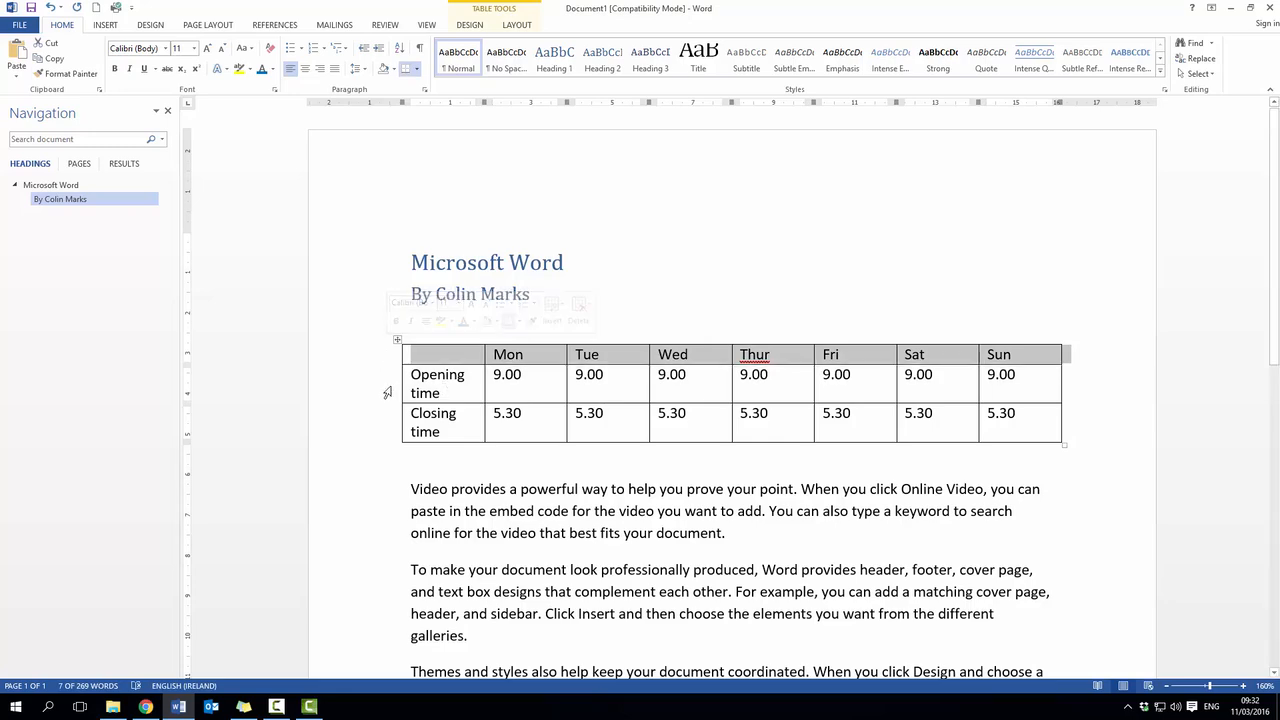
click(387, 393)
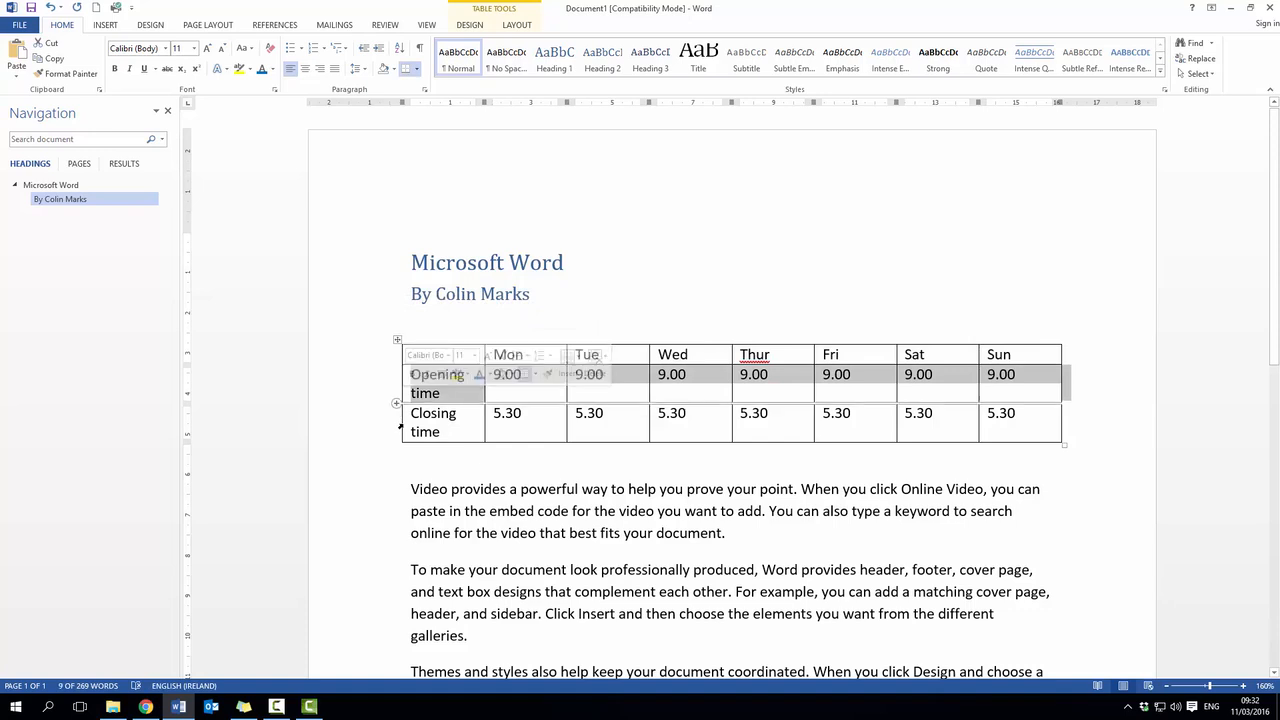
click(381, 434)
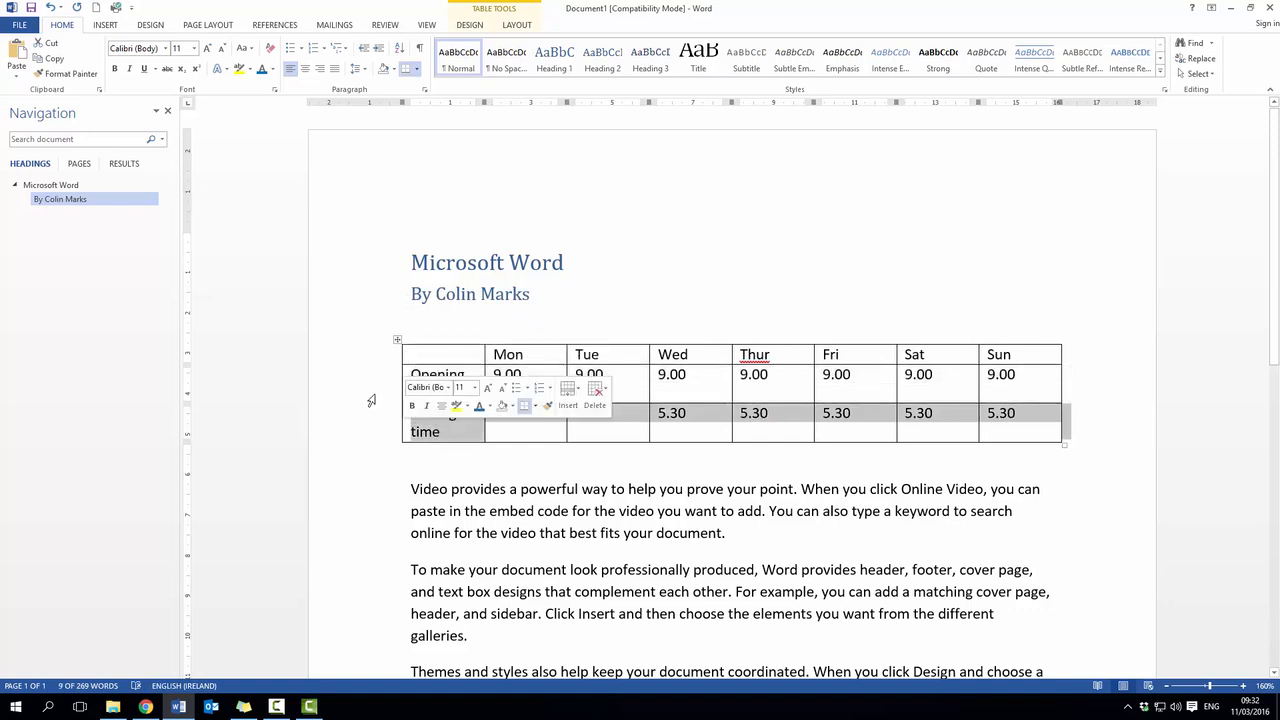
click(373, 358)
drag(375, 372, 374, 419)
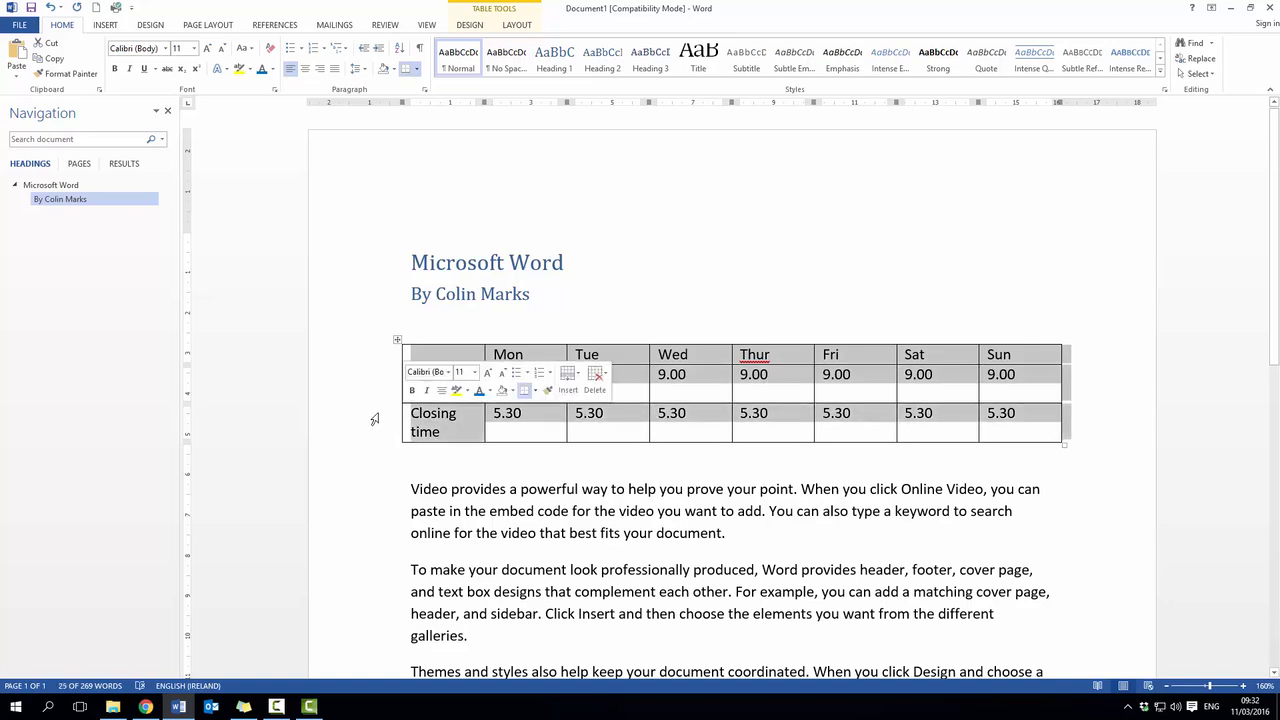
click(447, 452)
Step: Select the header row and the Closing time row together without the row between them, and clear the selection
click(388, 358)
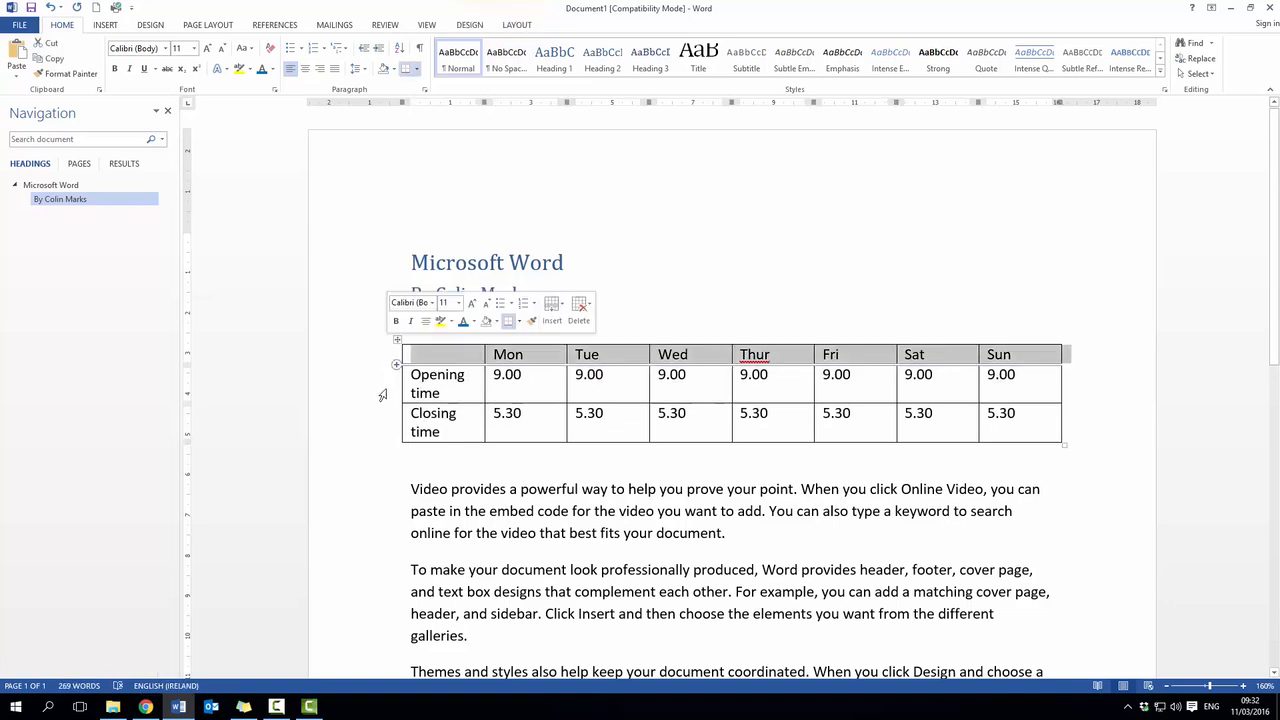
click(380, 412)
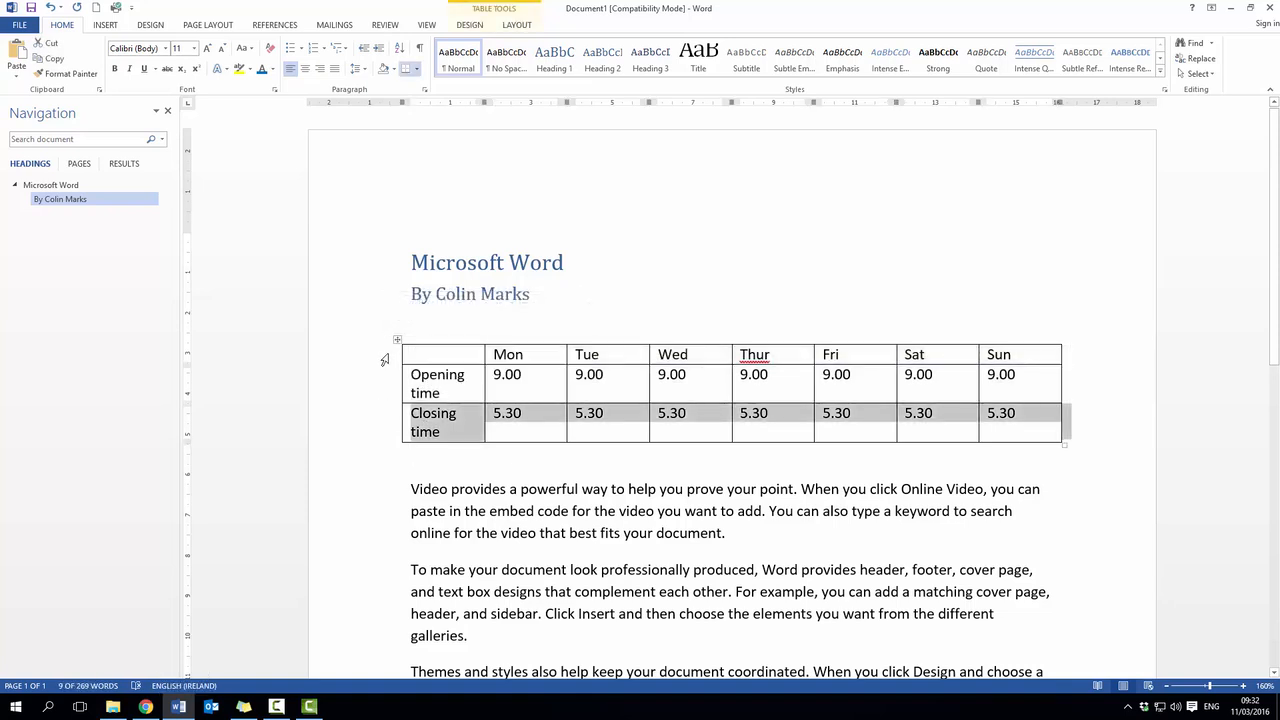
click(385, 359)
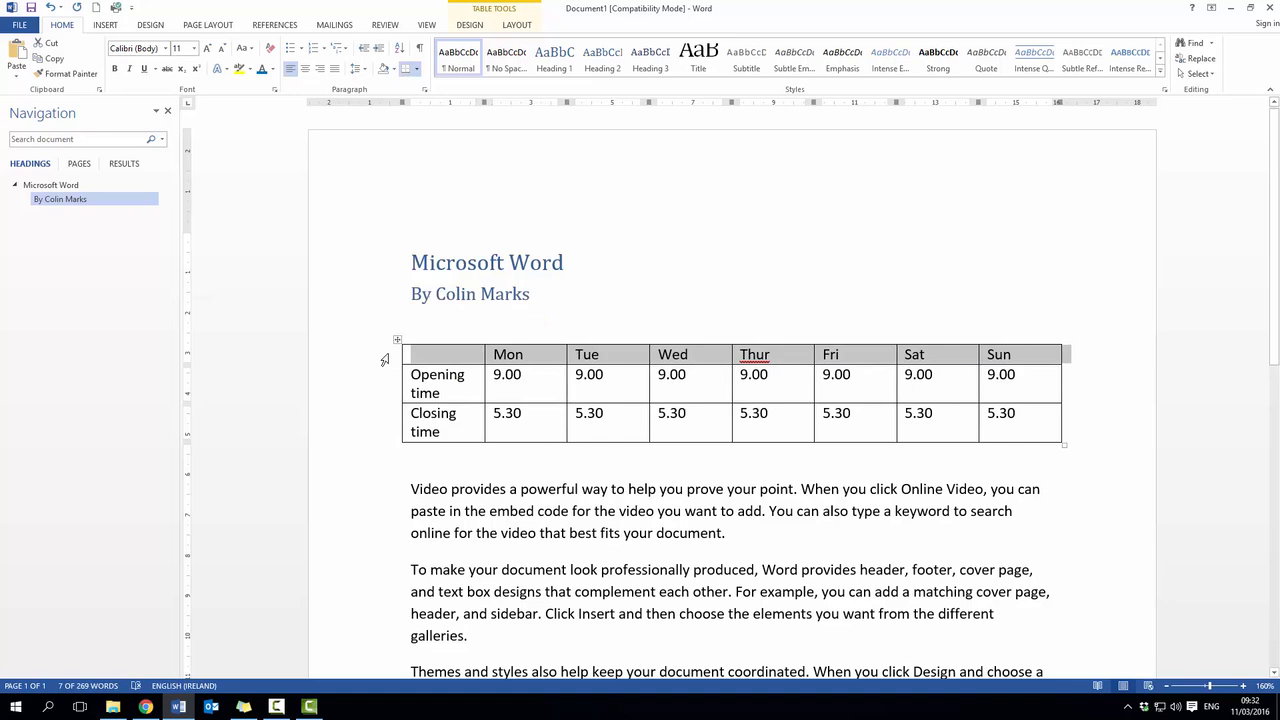
ctrl+click(388, 421)
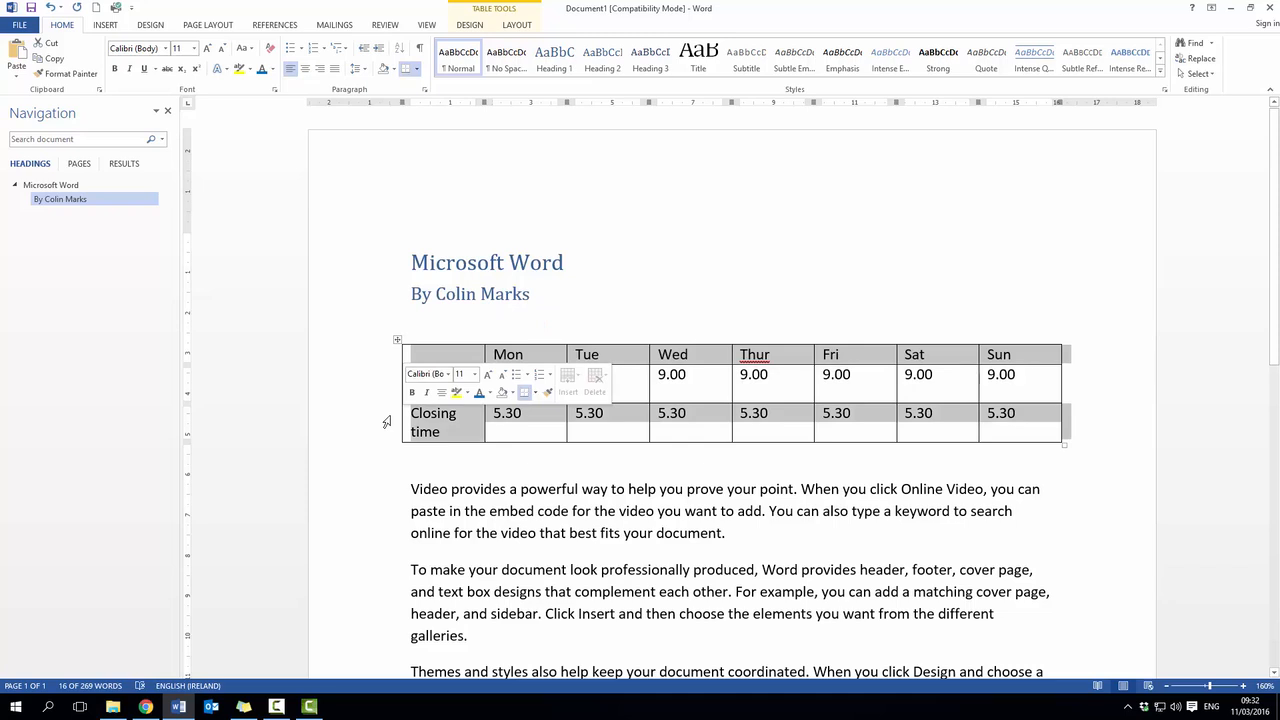
click(560, 460)
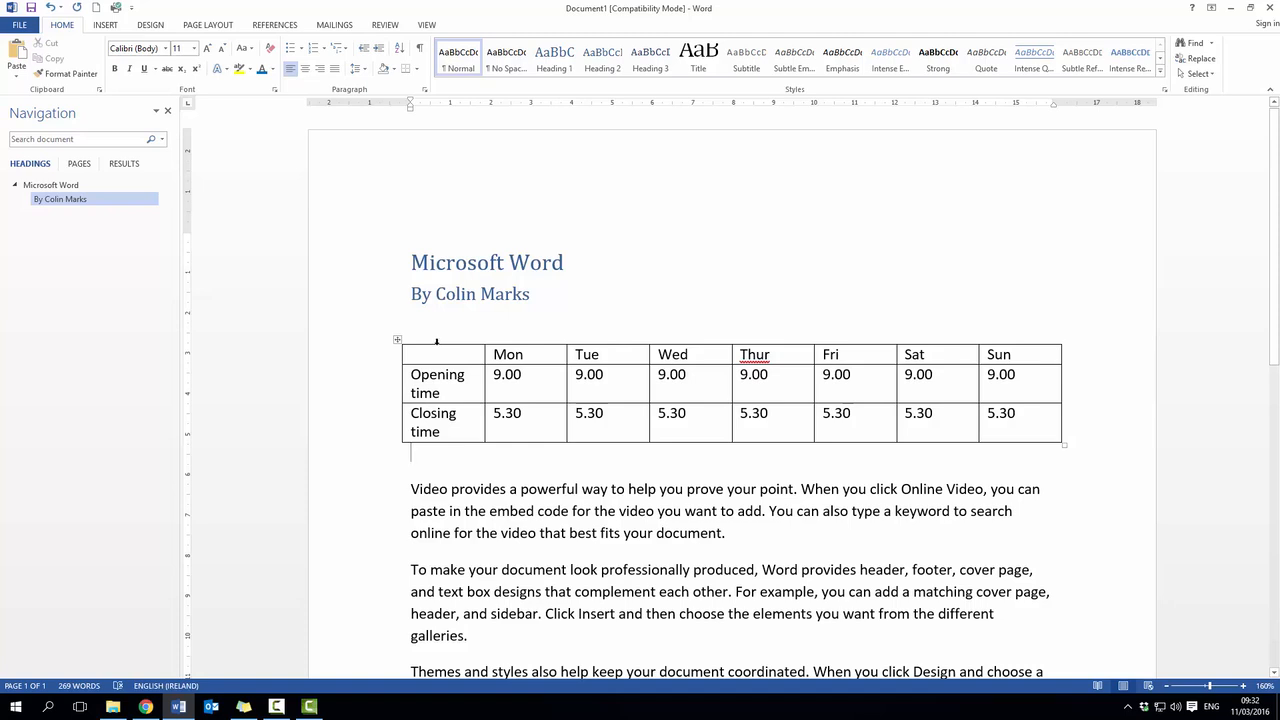
Step: Select the table's first column alone, extend a selection across several adjacent columns, and clear it
click(436, 341)
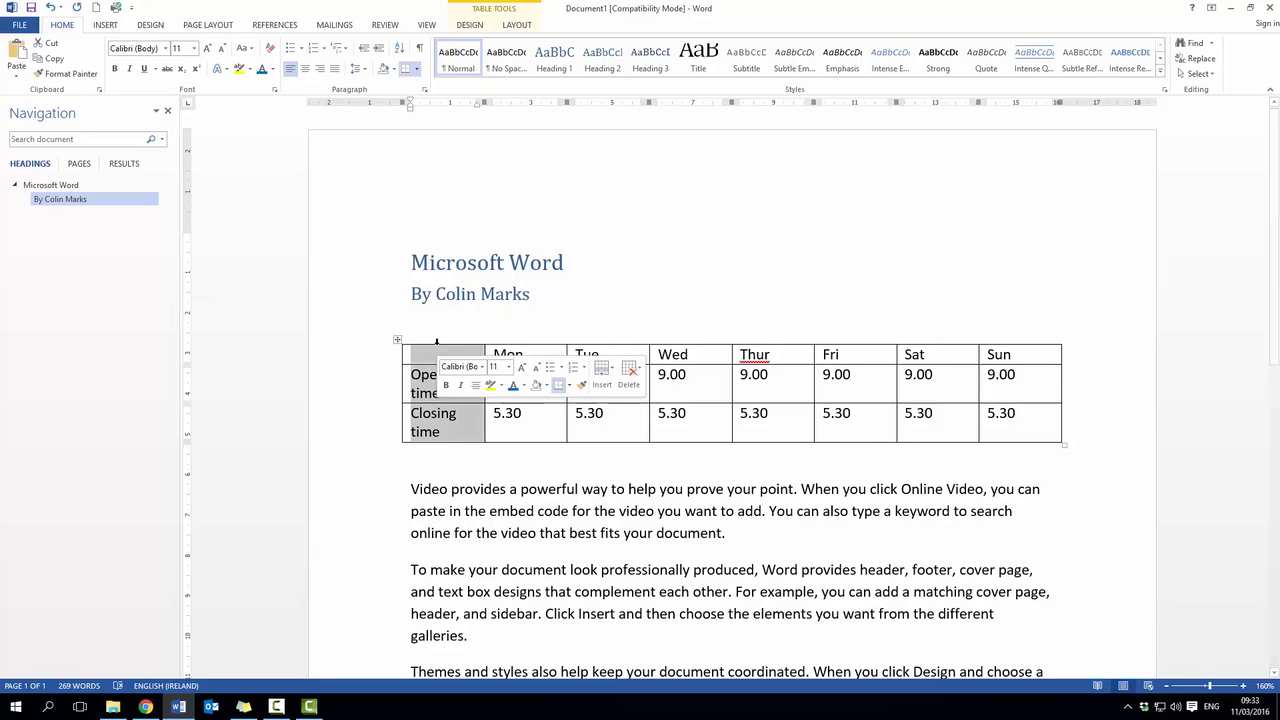
click(472, 450)
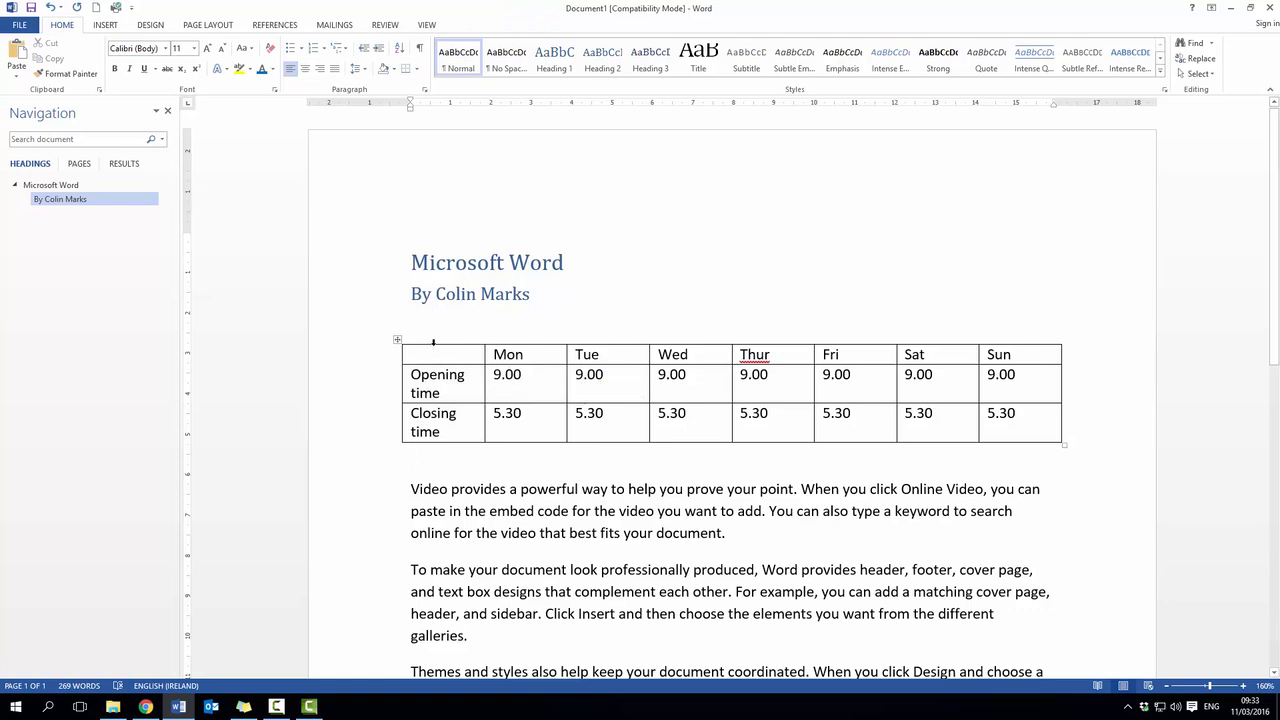
click(469, 344)
drag(469, 344, 569, 339)
drag(697, 334, 768, 345)
click(751, 466)
Step: Select the table's first column together with the non-adjacent Tue and Fri columns, and clear the selection
click(447, 343)
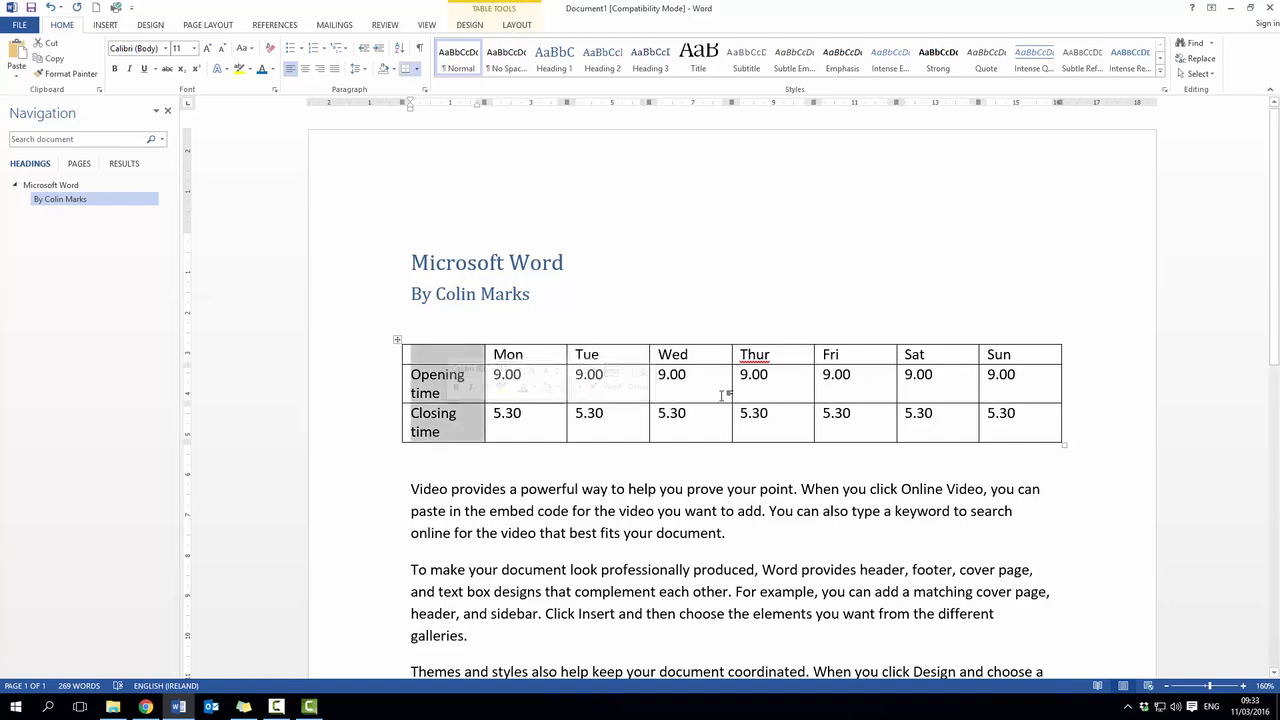
ctrl+click(654, 343)
ctrl+click(873, 343)
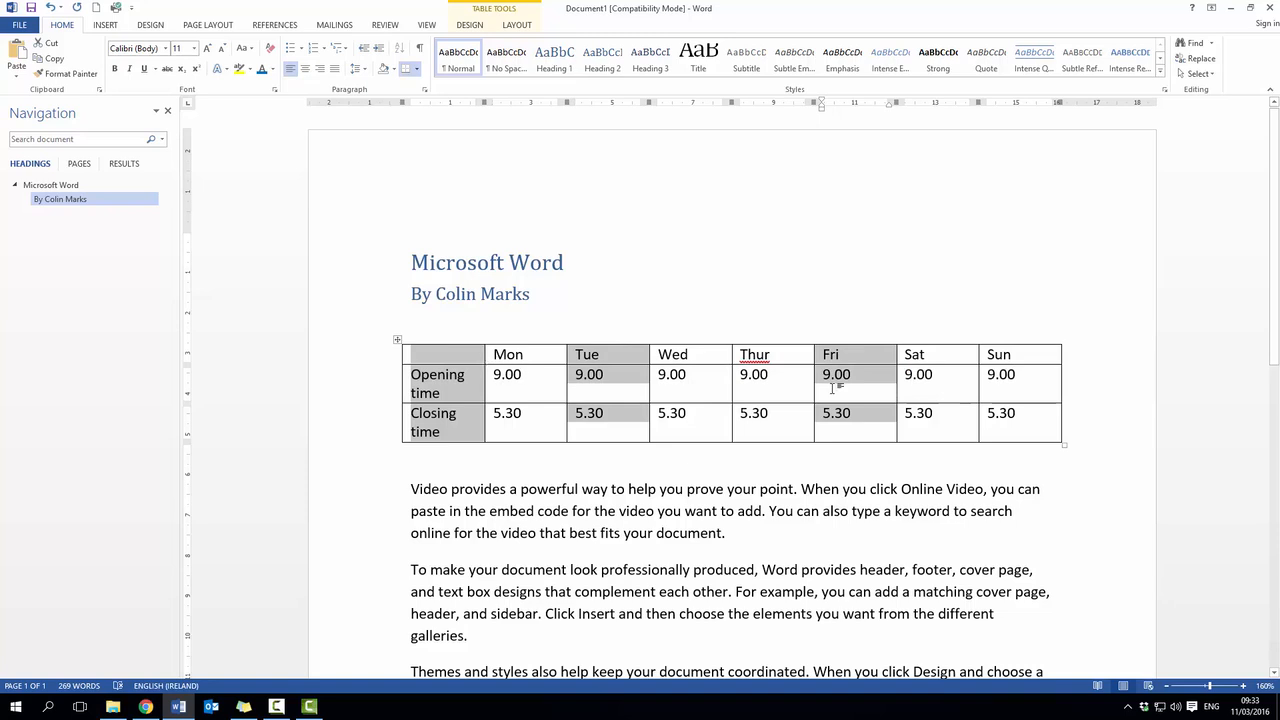
click(790, 453)
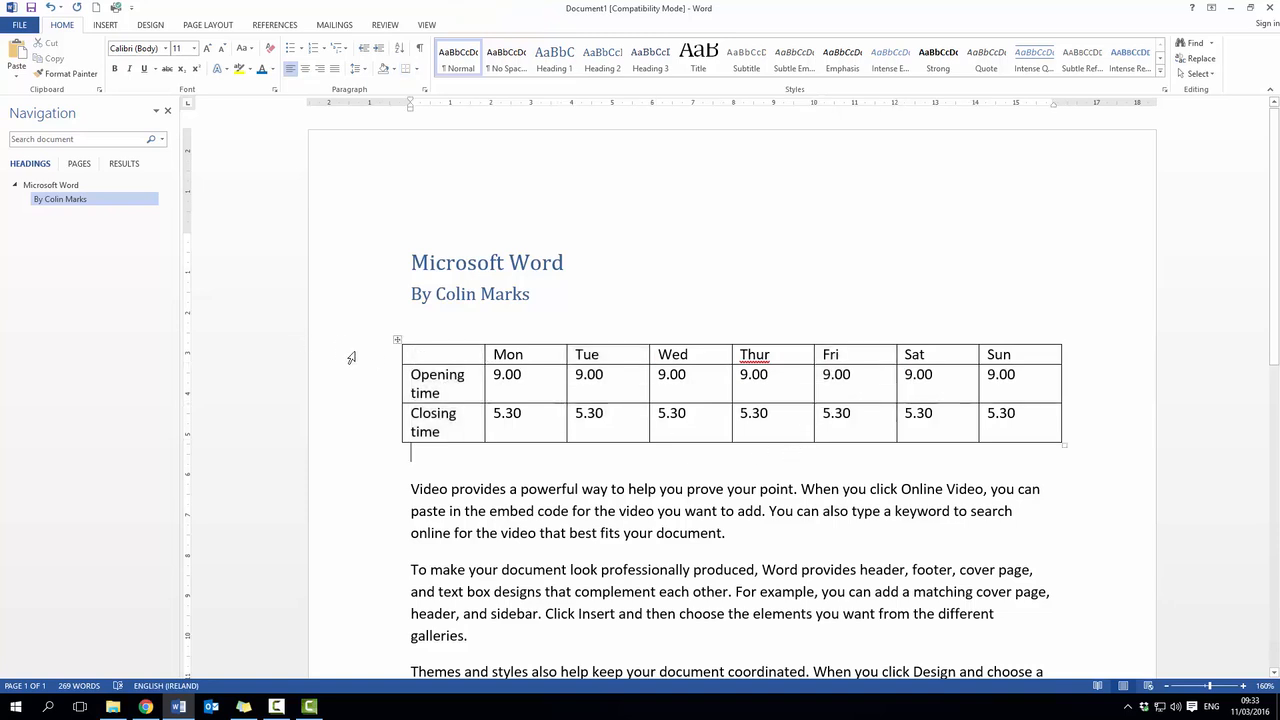
Step: Select the table's header row, select the first column alone, and clear the selection
click(398, 355)
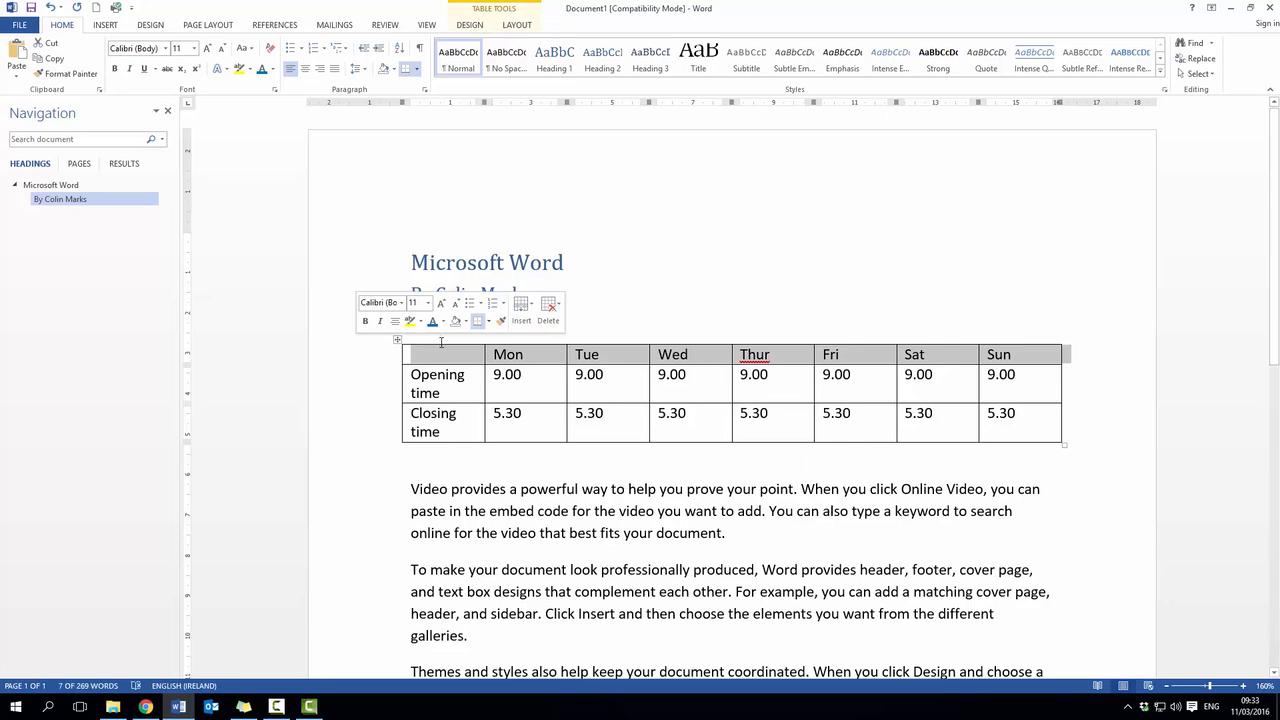
click(441, 341)
click(440, 341)
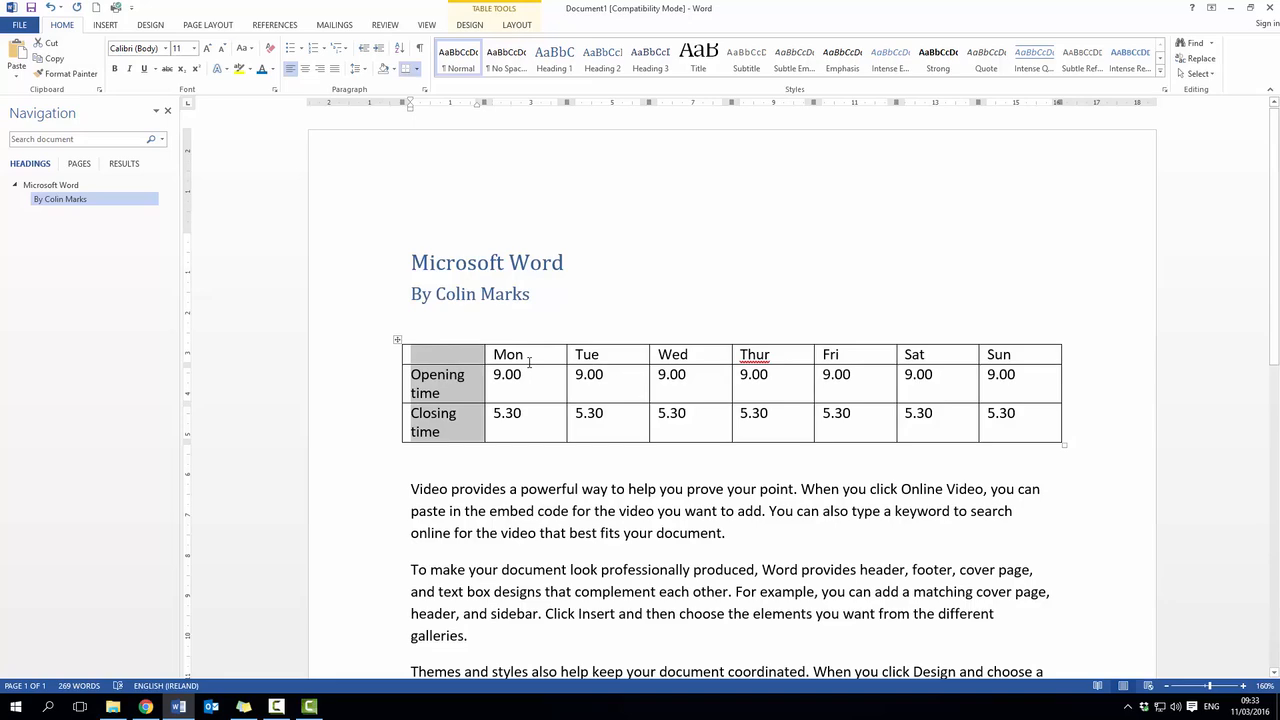
click(531, 380)
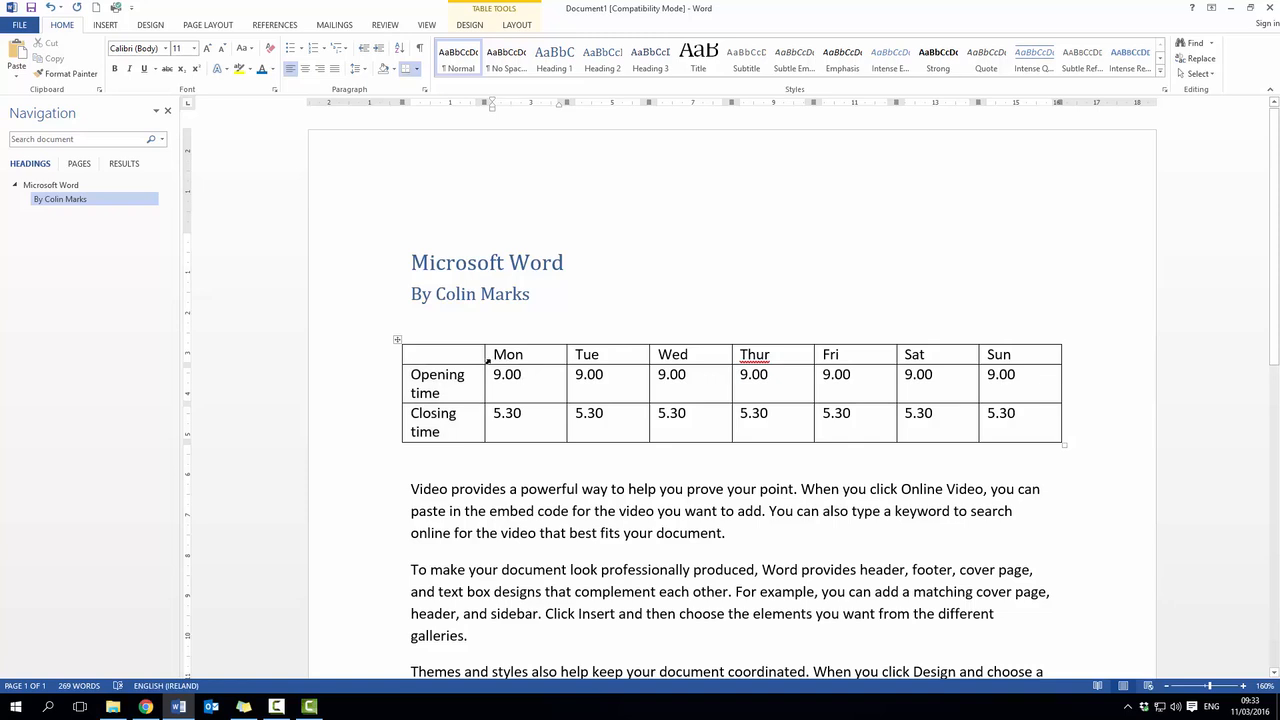
Step: Select the Mon header cell alone, extend the selection across the header cells to Fri, and clear it
click(489, 363)
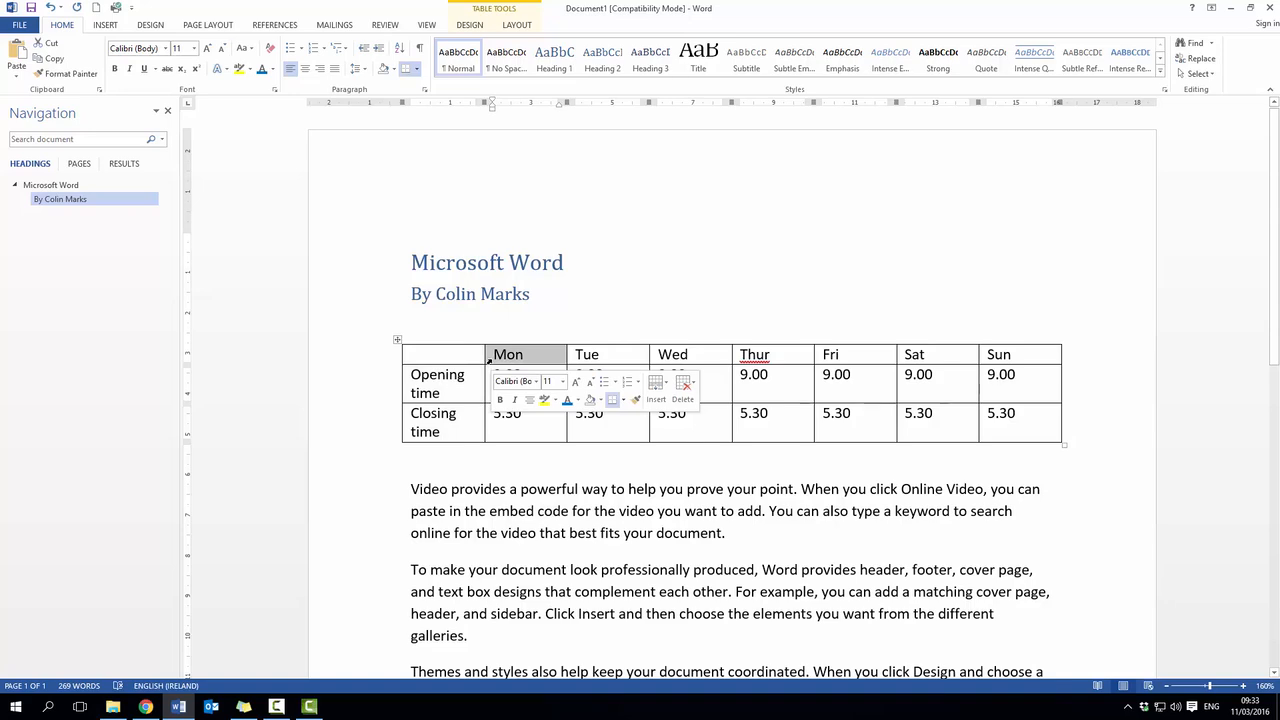
click(489, 363)
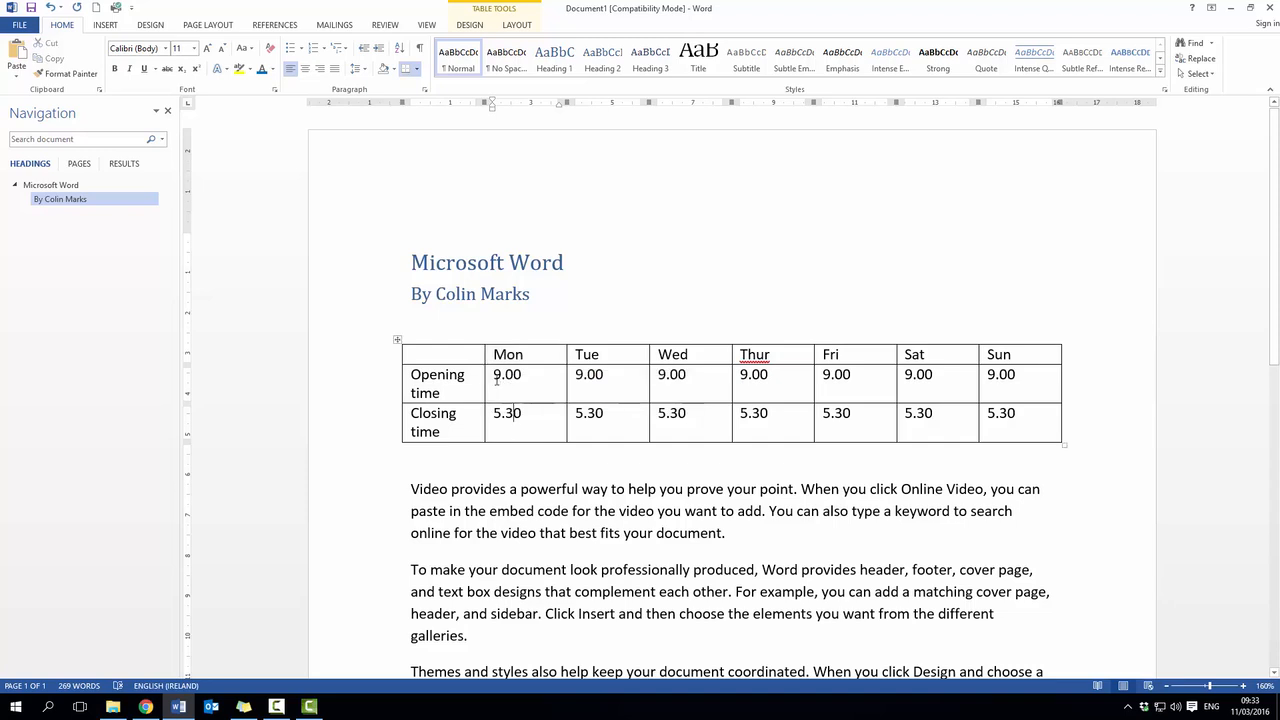
click(490, 363)
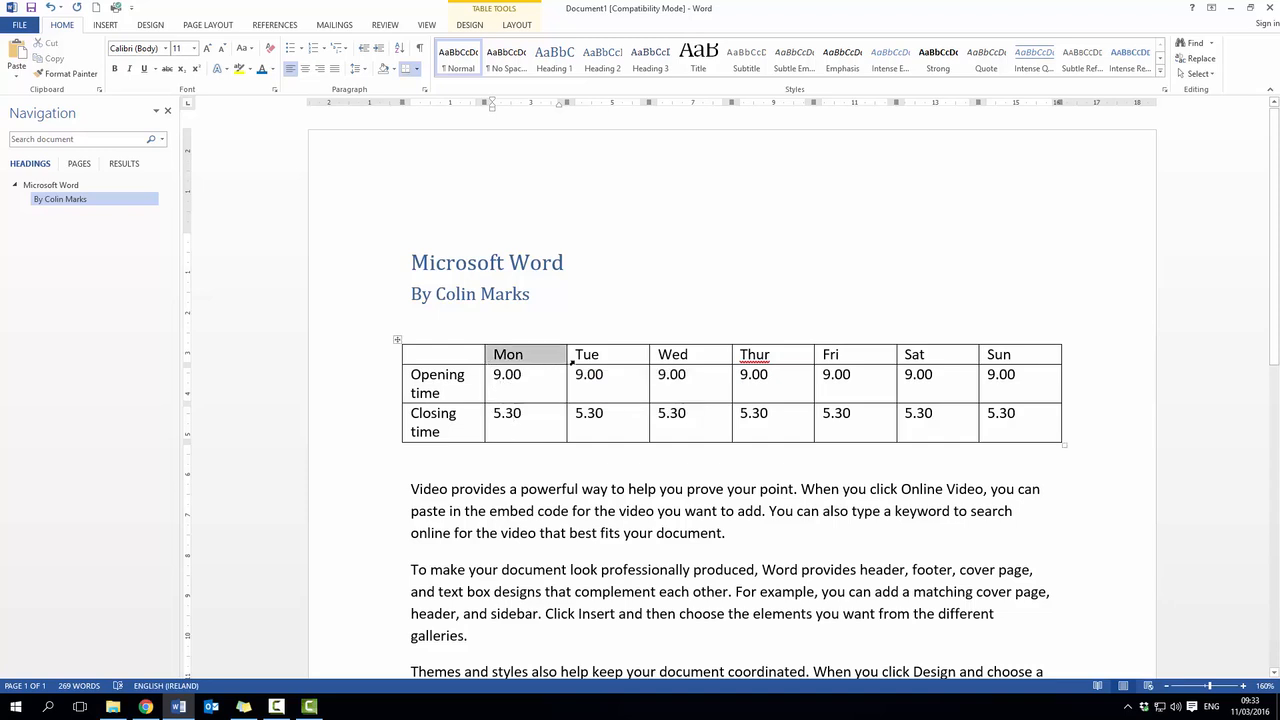
drag(572, 364, 832, 354)
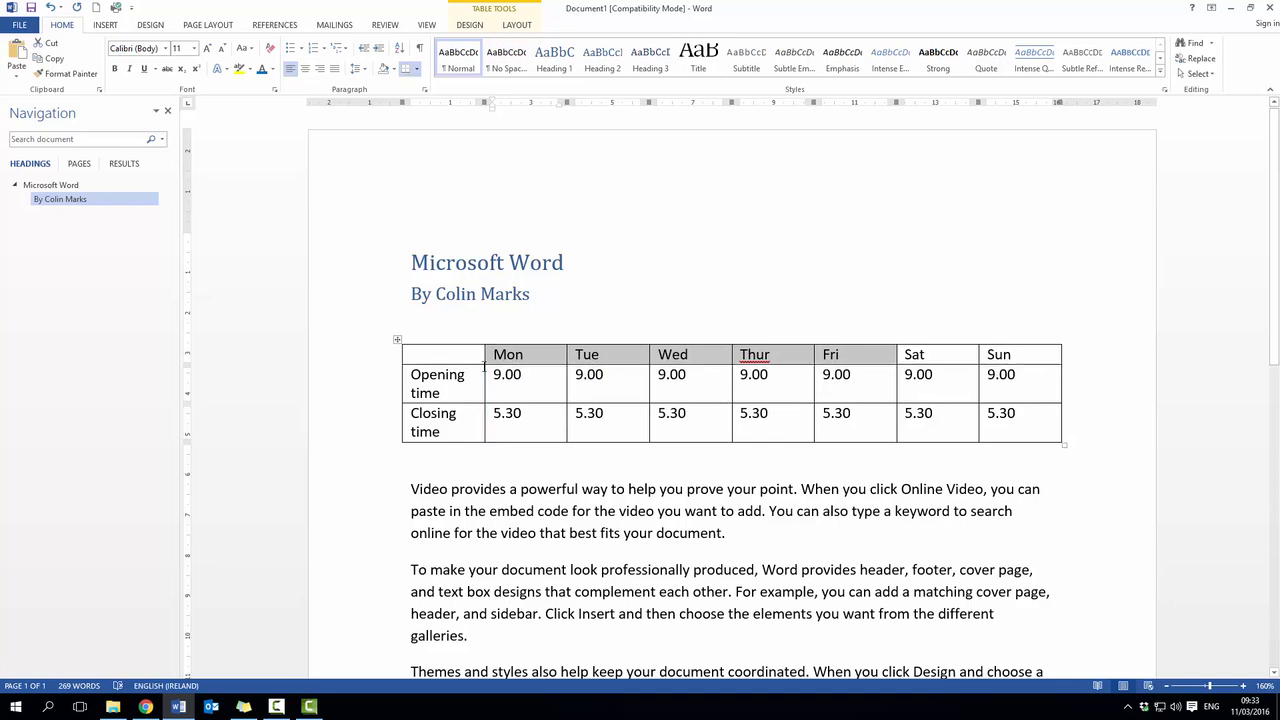
click(824, 392)
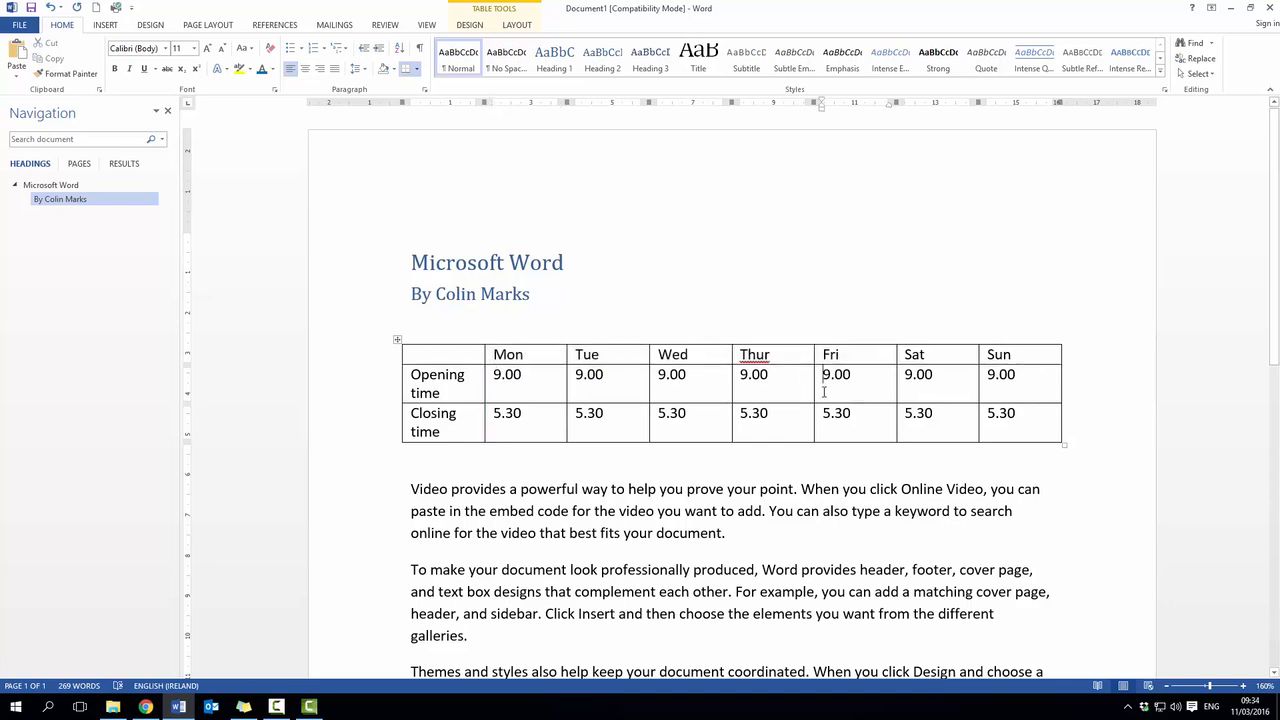
Step: Select the Mon and Fri header cells together without the cells between them, and clear the selection
click(486, 364)
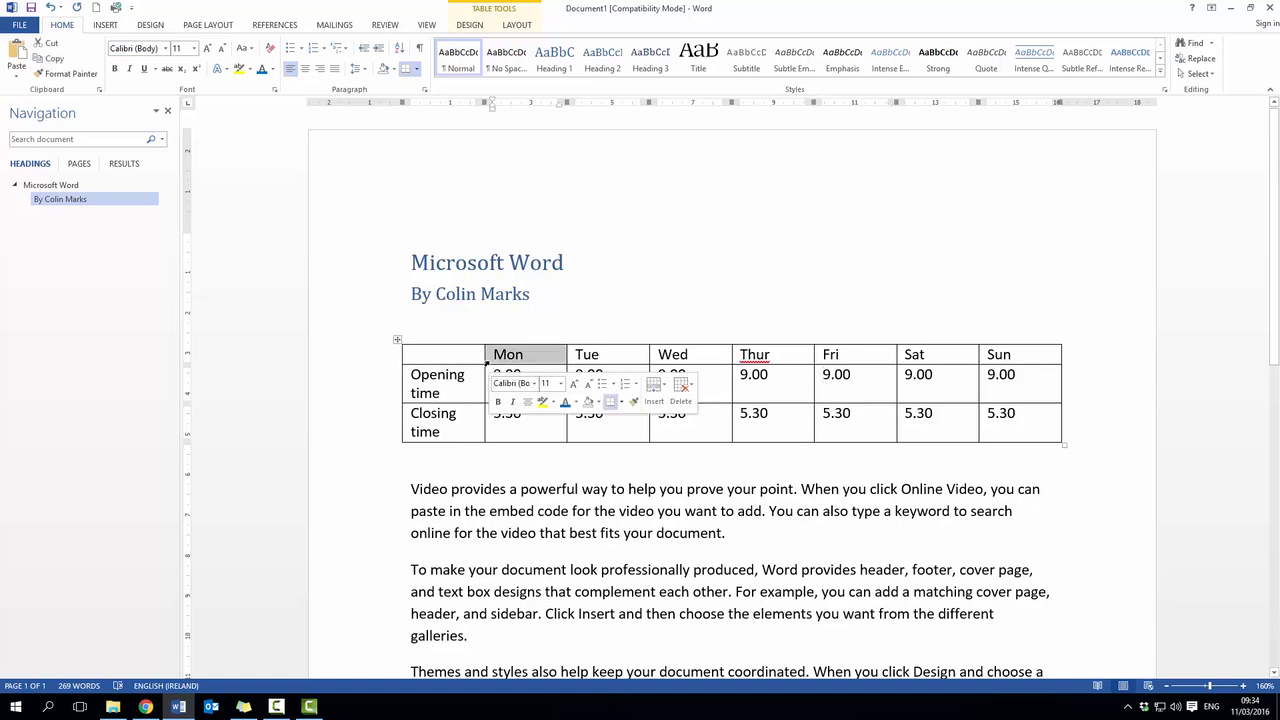
click(816, 362)
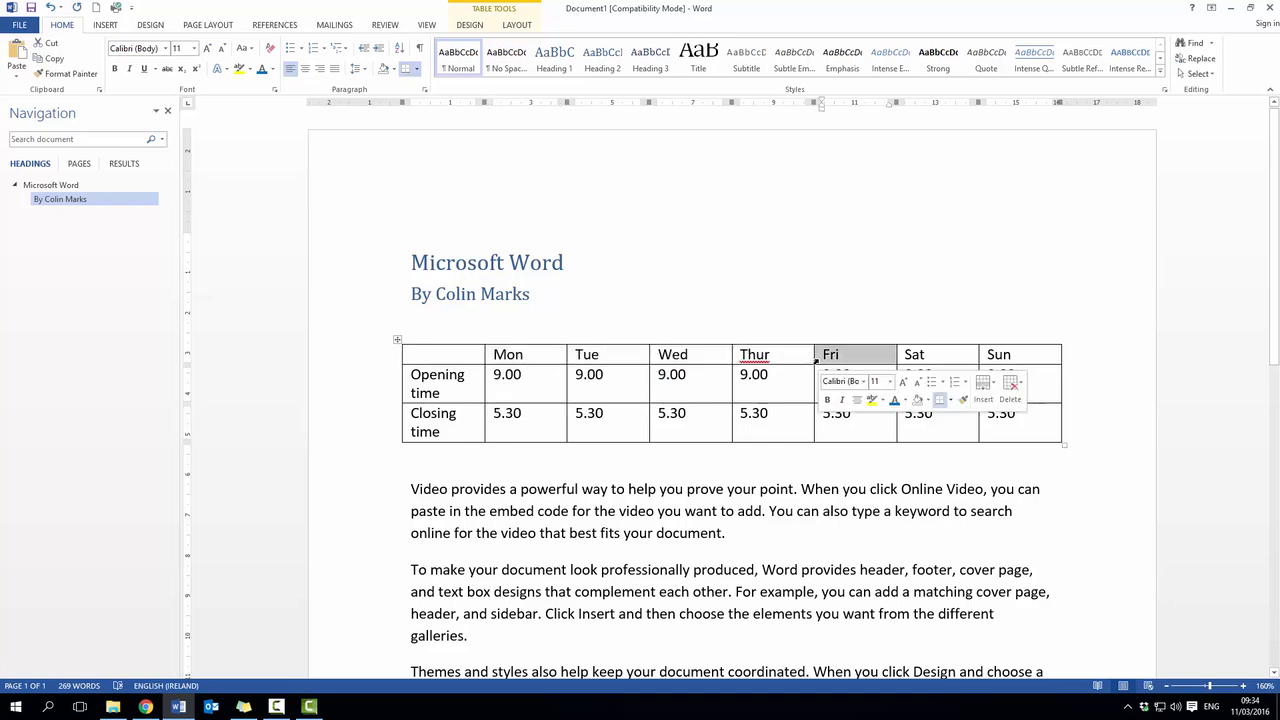
click(486, 364)
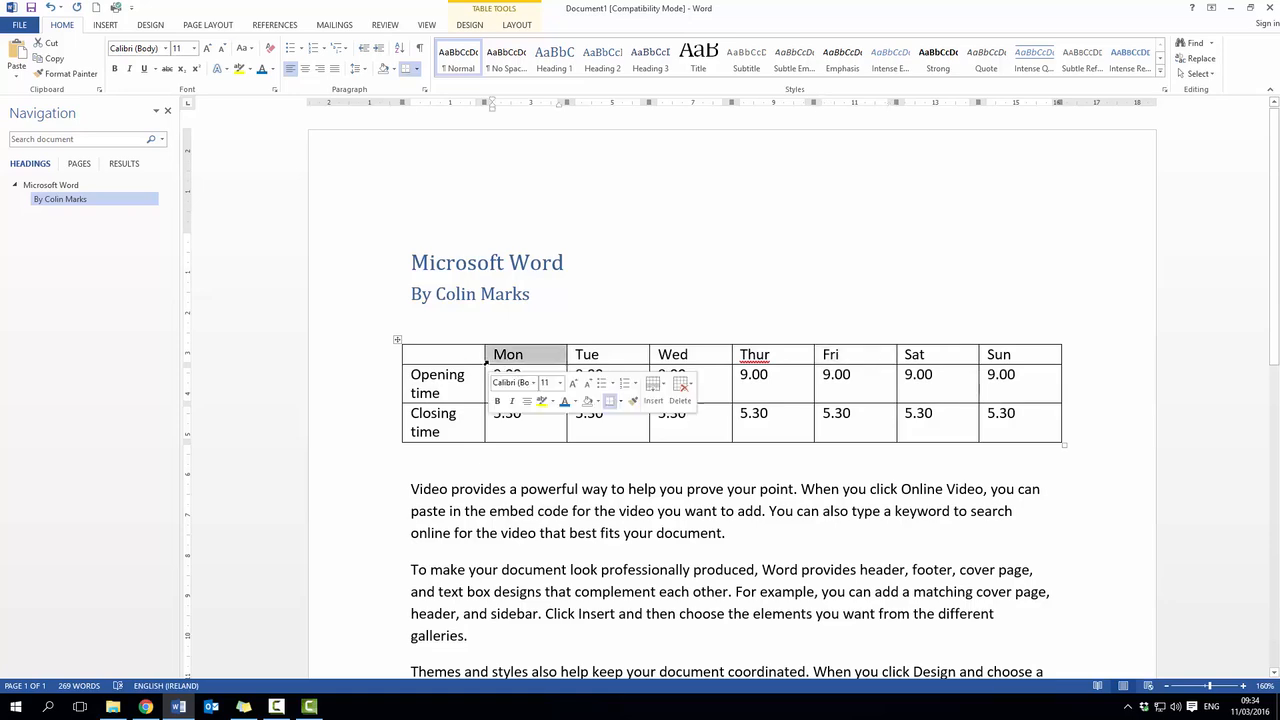
click(816, 362)
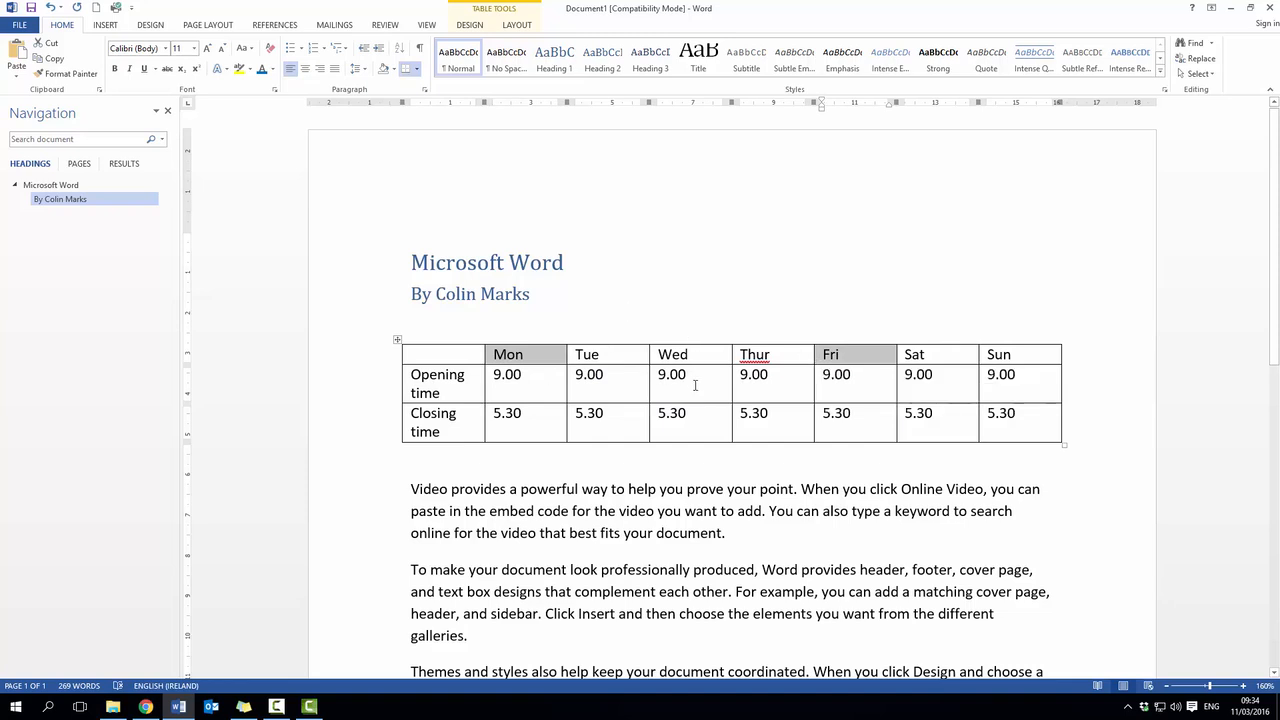
click(695, 385)
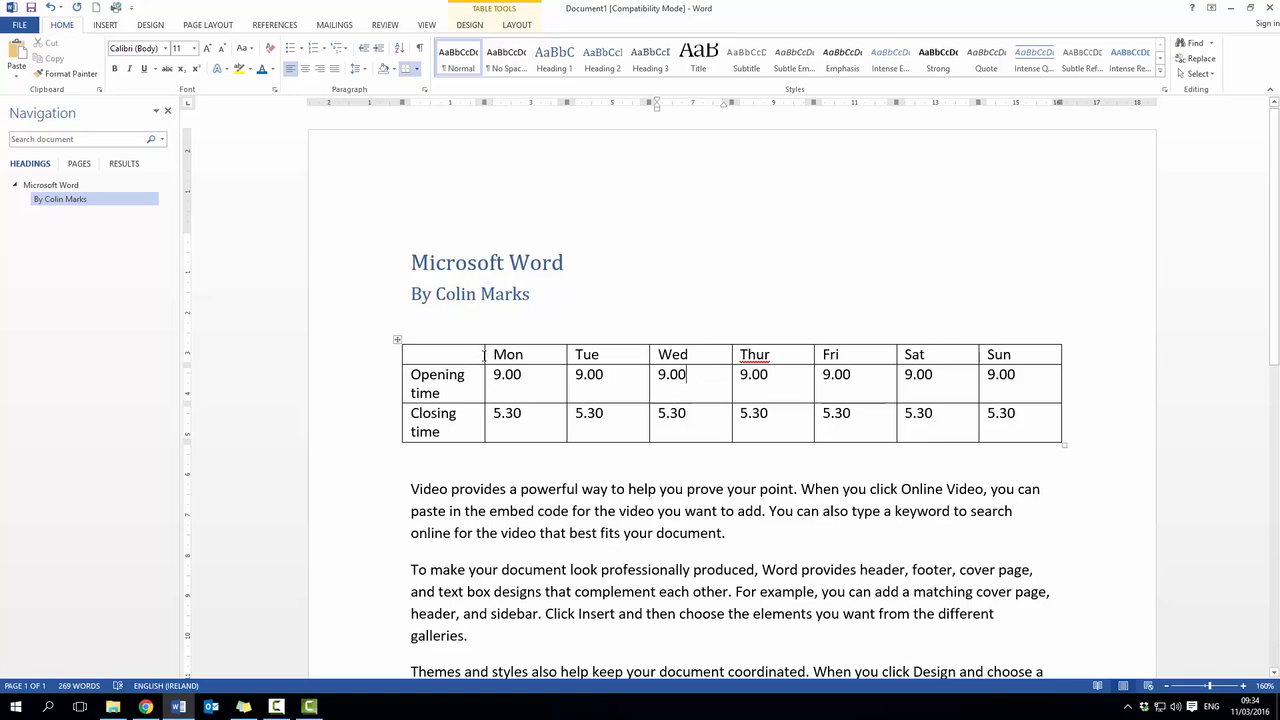
Step: Select the continuous range of header cells from Mon through Sat
click(487, 356)
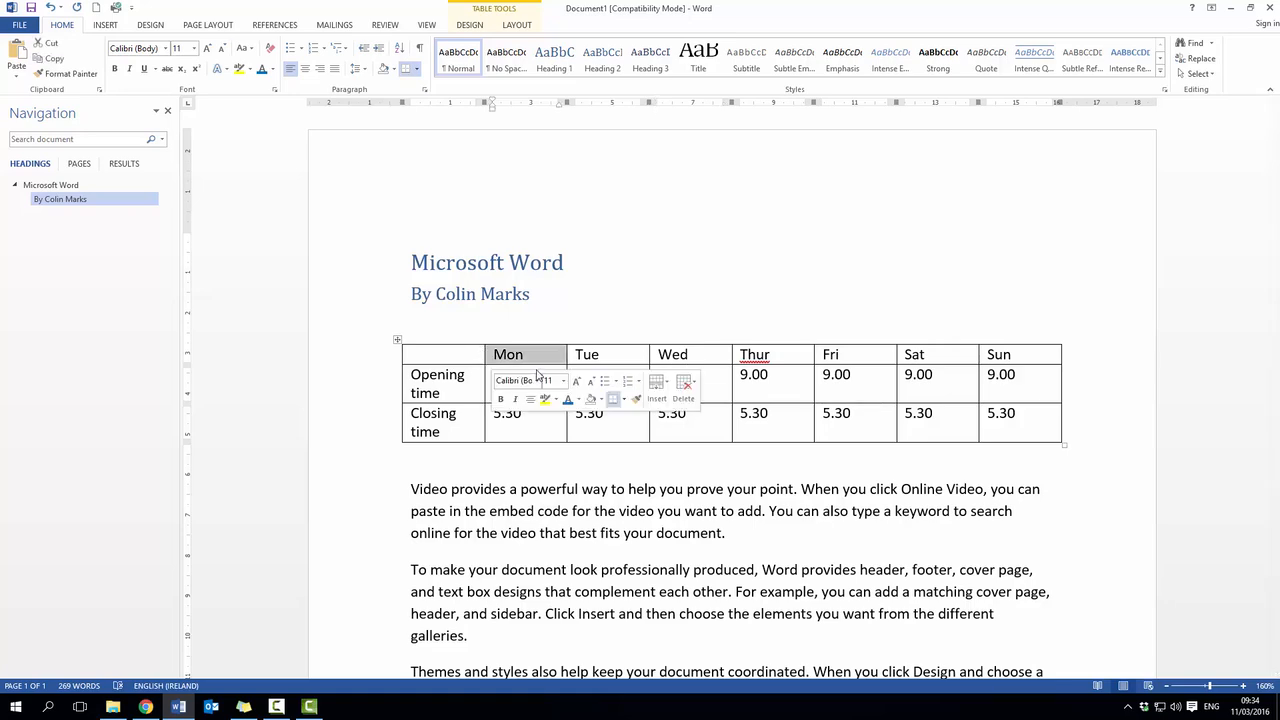
shift+click(899, 362)
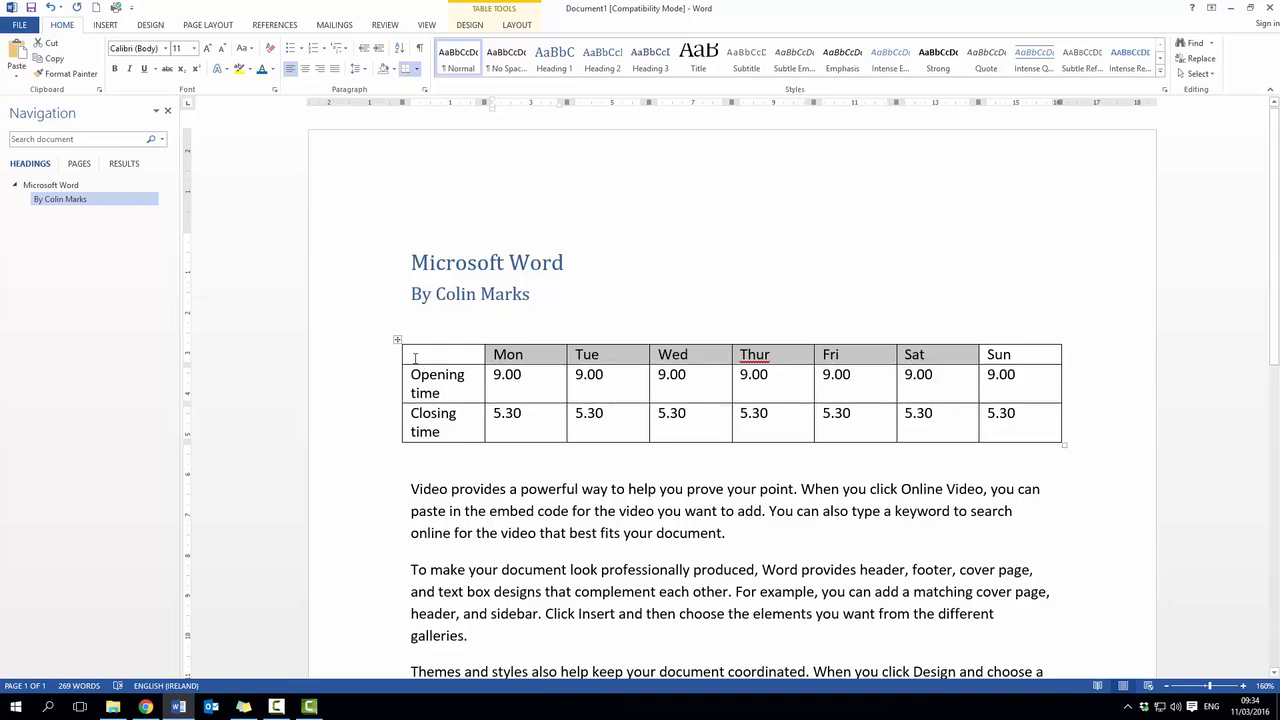
Step: Select all the table's cells from the first to the last, select the table as a whole object, and clear each selection
drag(405, 359, 1000, 436)
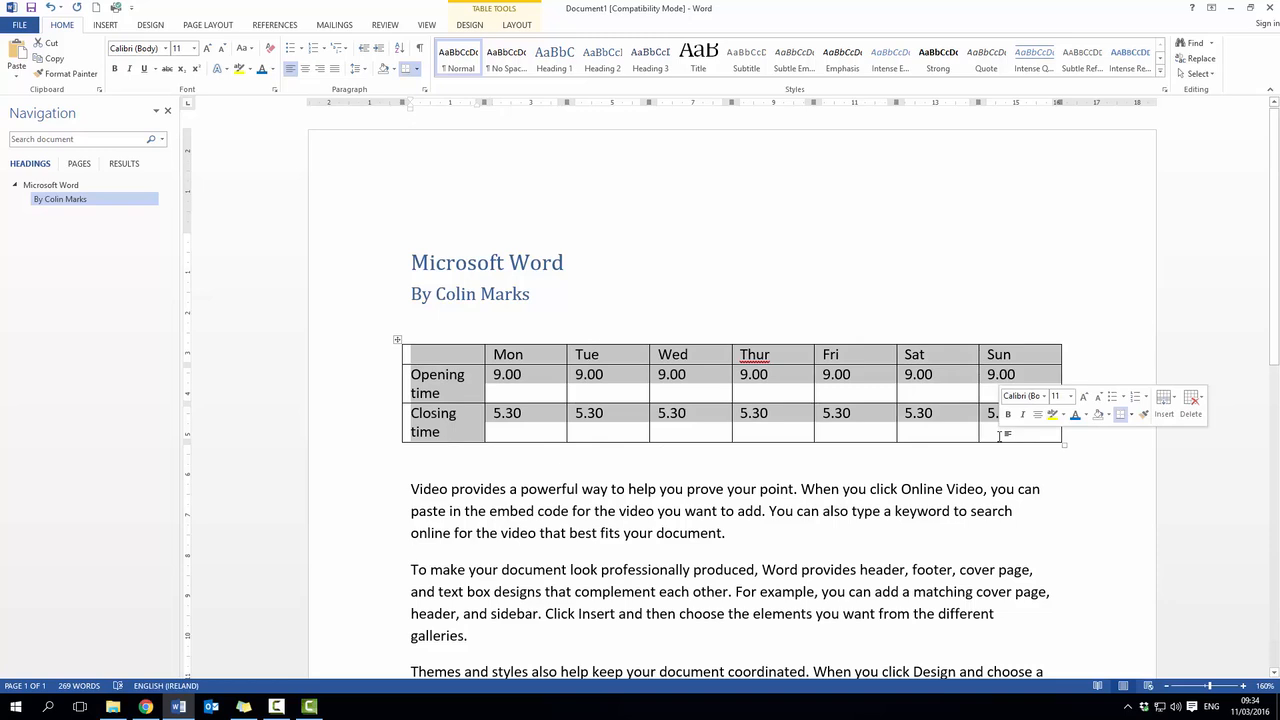
click(884, 459)
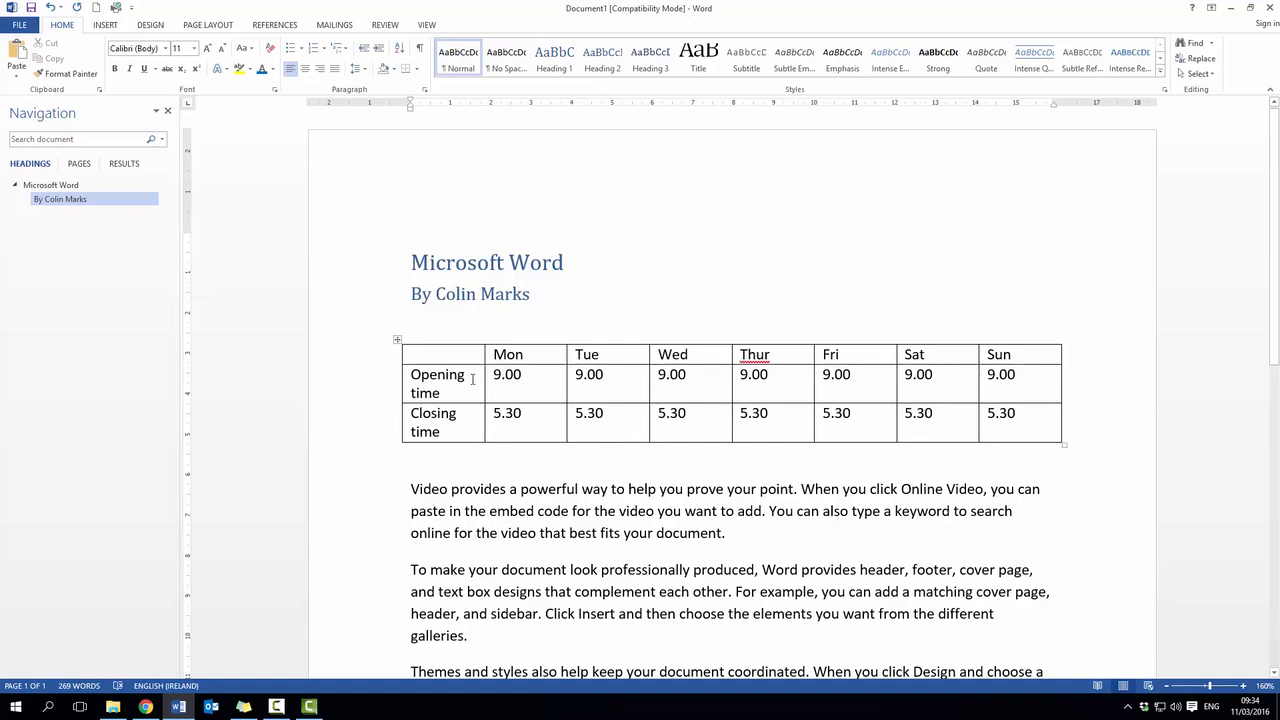
click(398, 343)
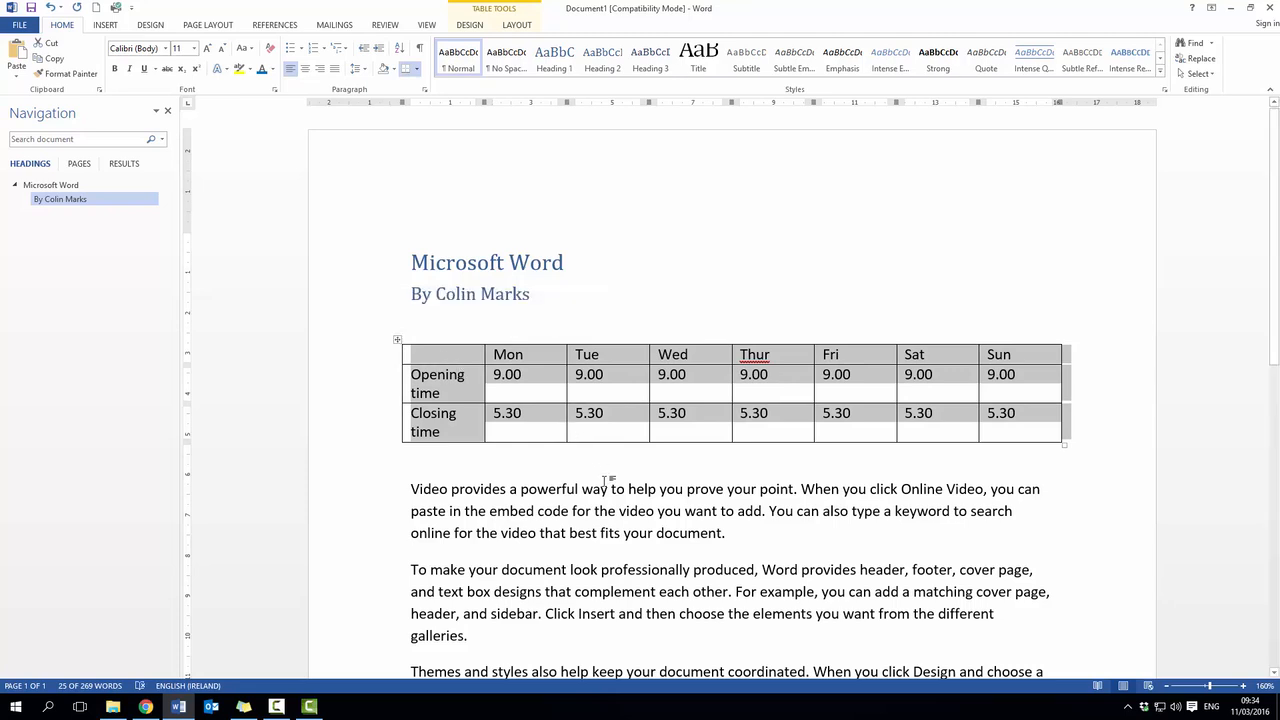
click(565, 451)
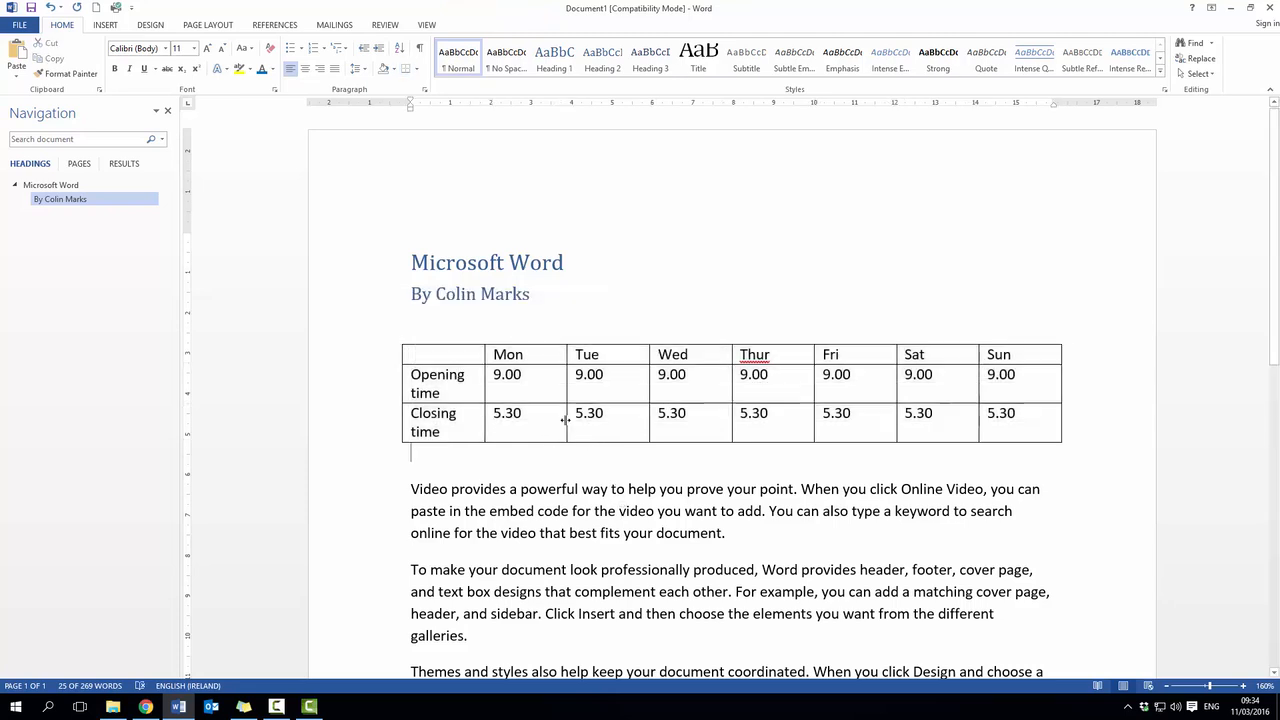
Step: Change the two row labels in the first column to "Opening times" and "Closing times"
click(452, 389)
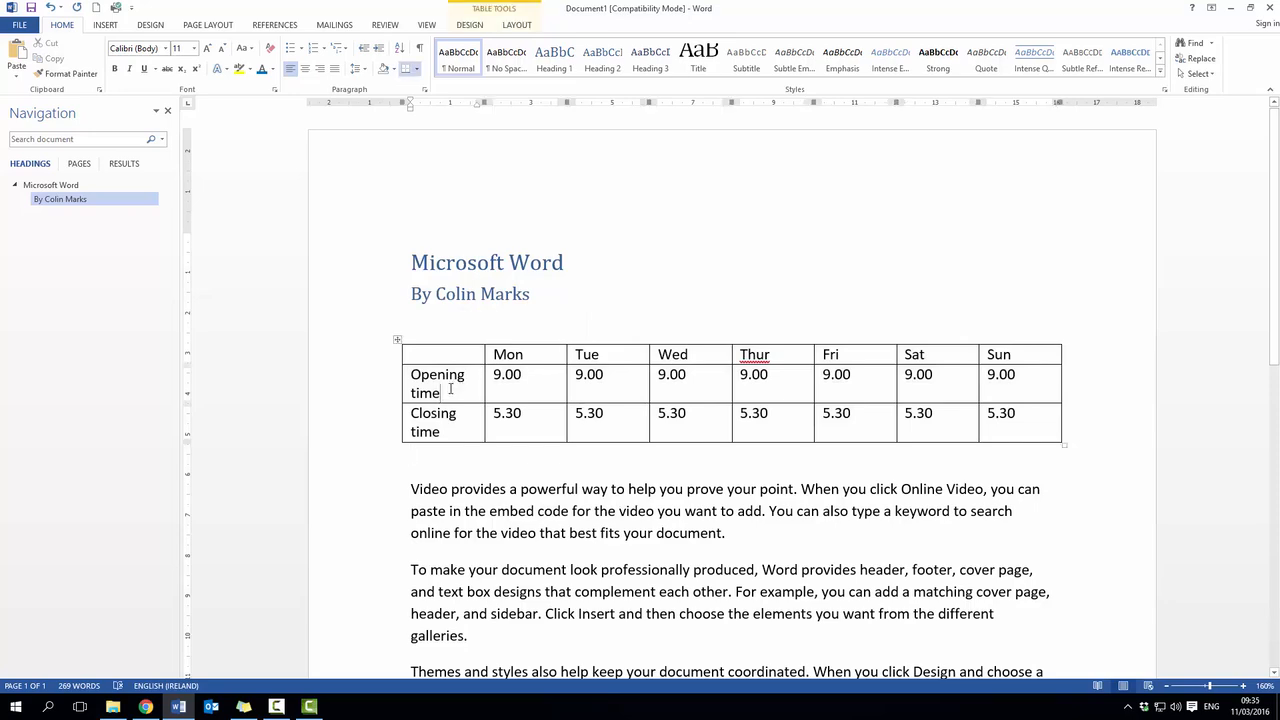
text(s)
text(s)
Step: Replace Thursday's closing time with 6.00
drag(523, 417, 512, 419)
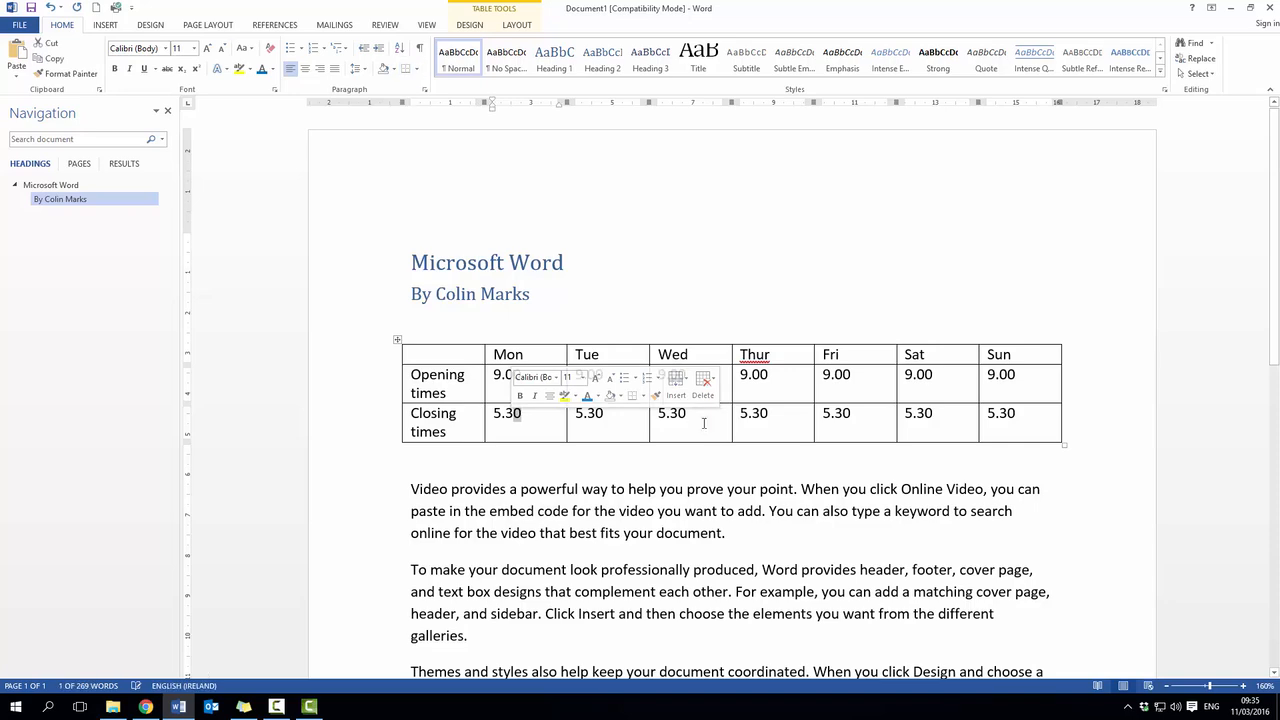
click(785, 406)
drag(785, 406, 740, 414)
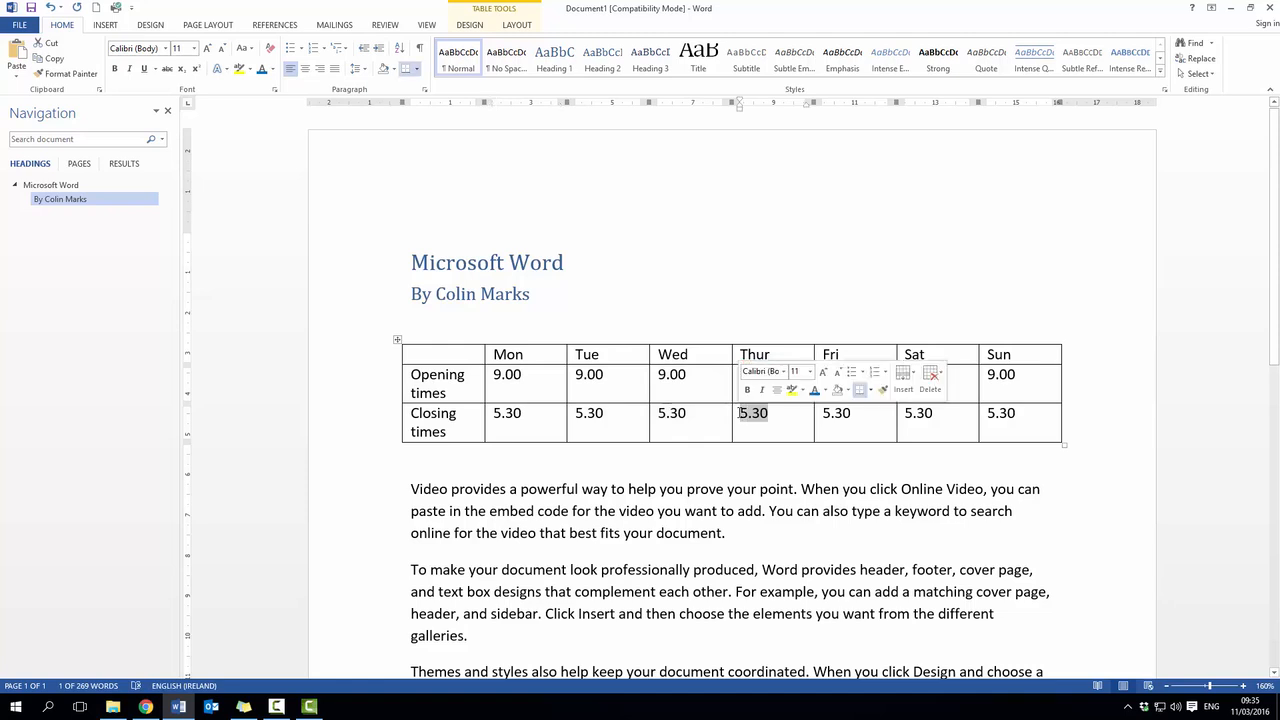
text(6.00)
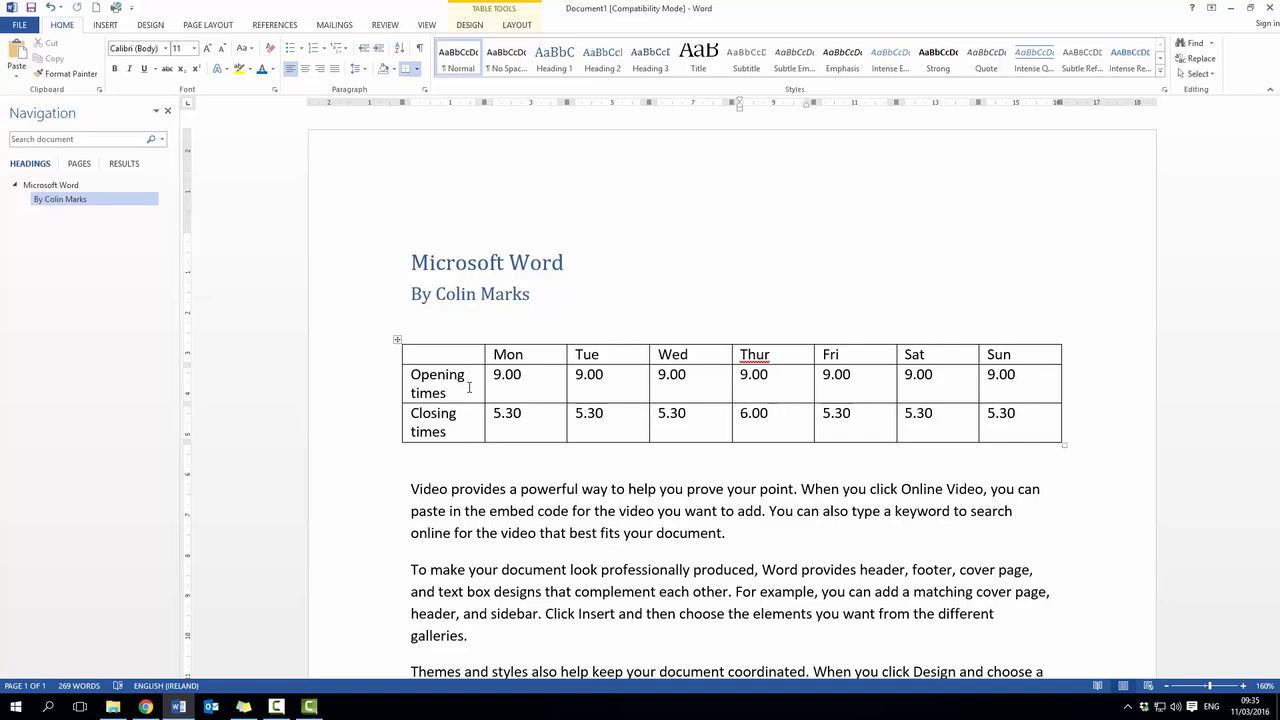
Step: Insert an empty row below the Opening times row and undo the insertion
right_click(469, 386)
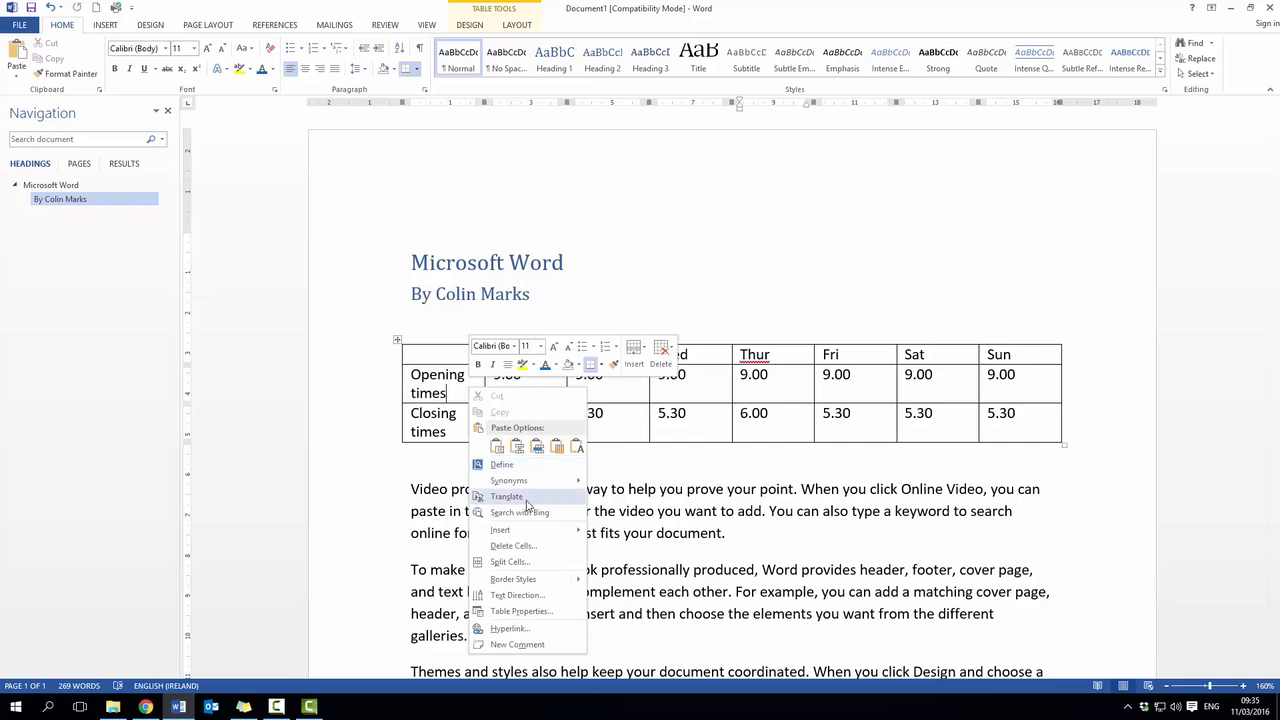
click(446, 380)
right_click(479, 385)
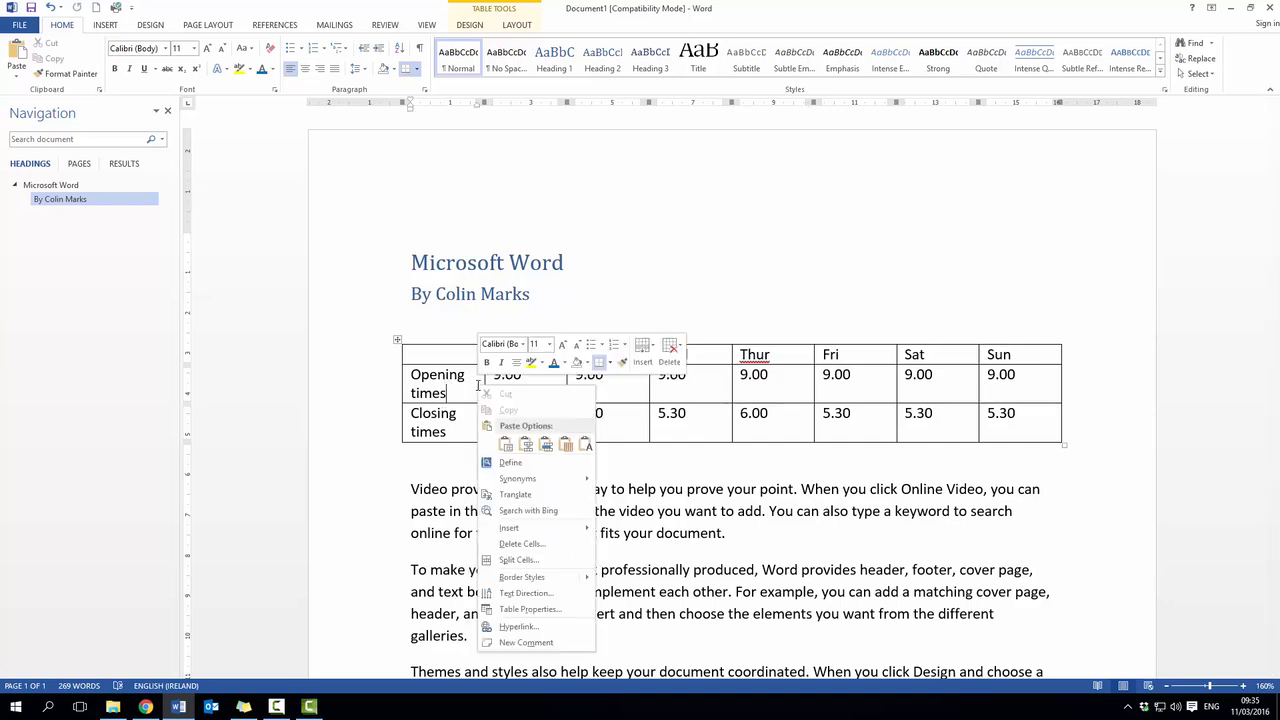
click(474, 364)
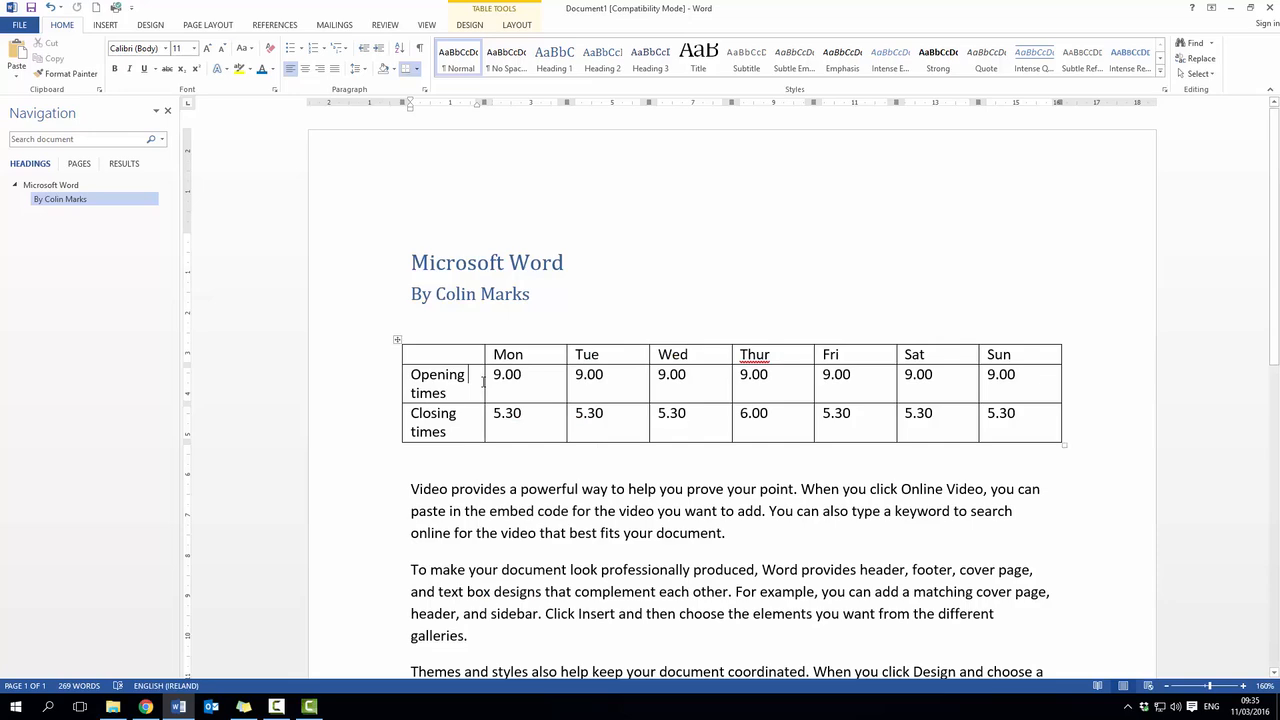
right_click(484, 382)
mouse_move(540, 527)
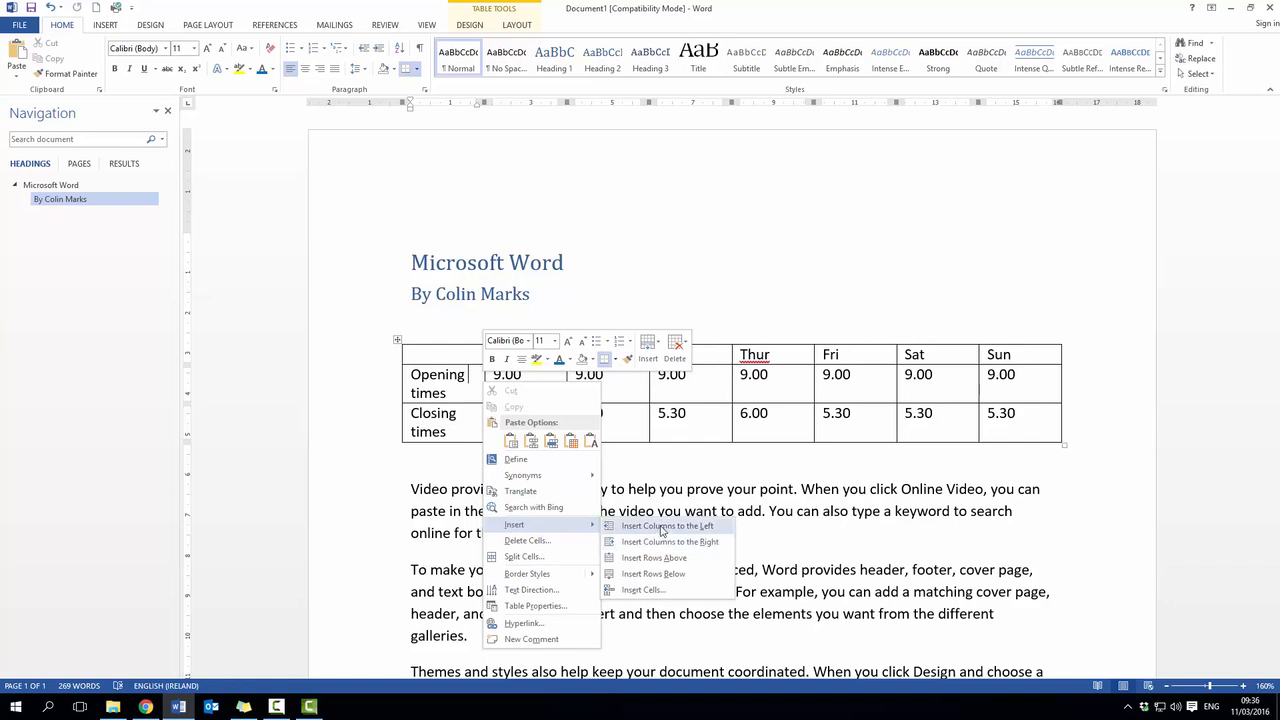
click(661, 577)
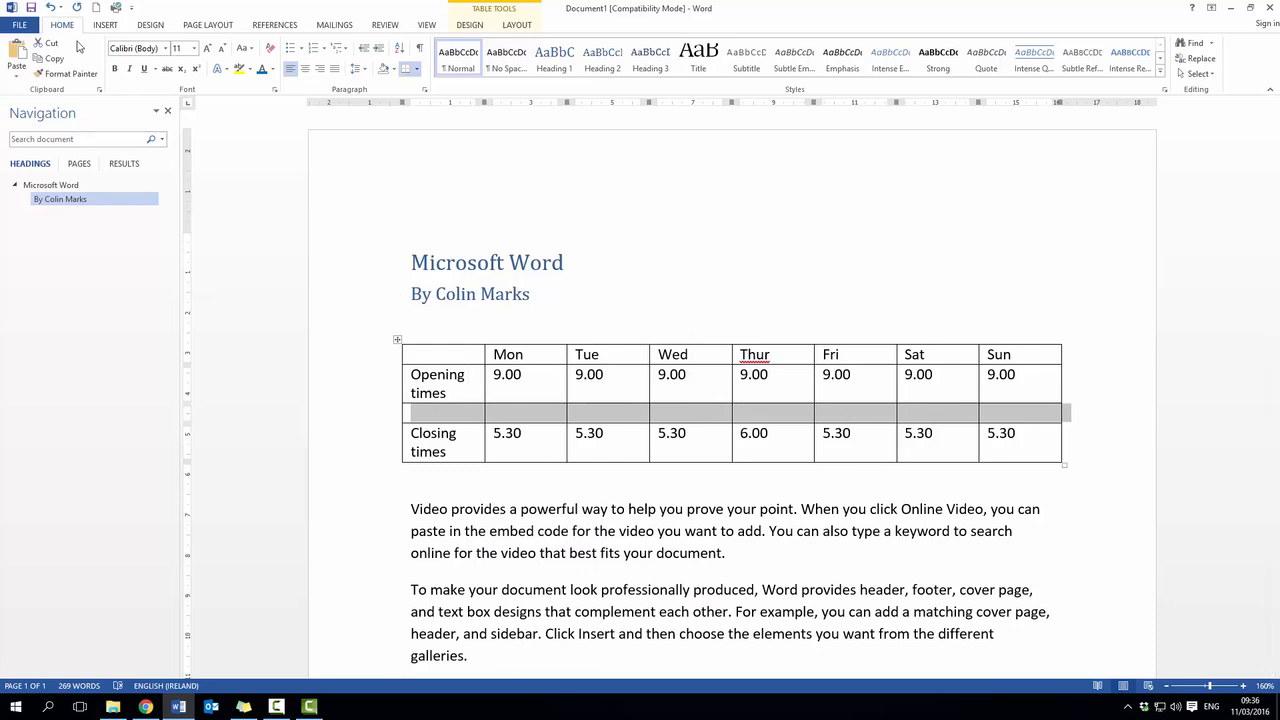
click(51, 10)
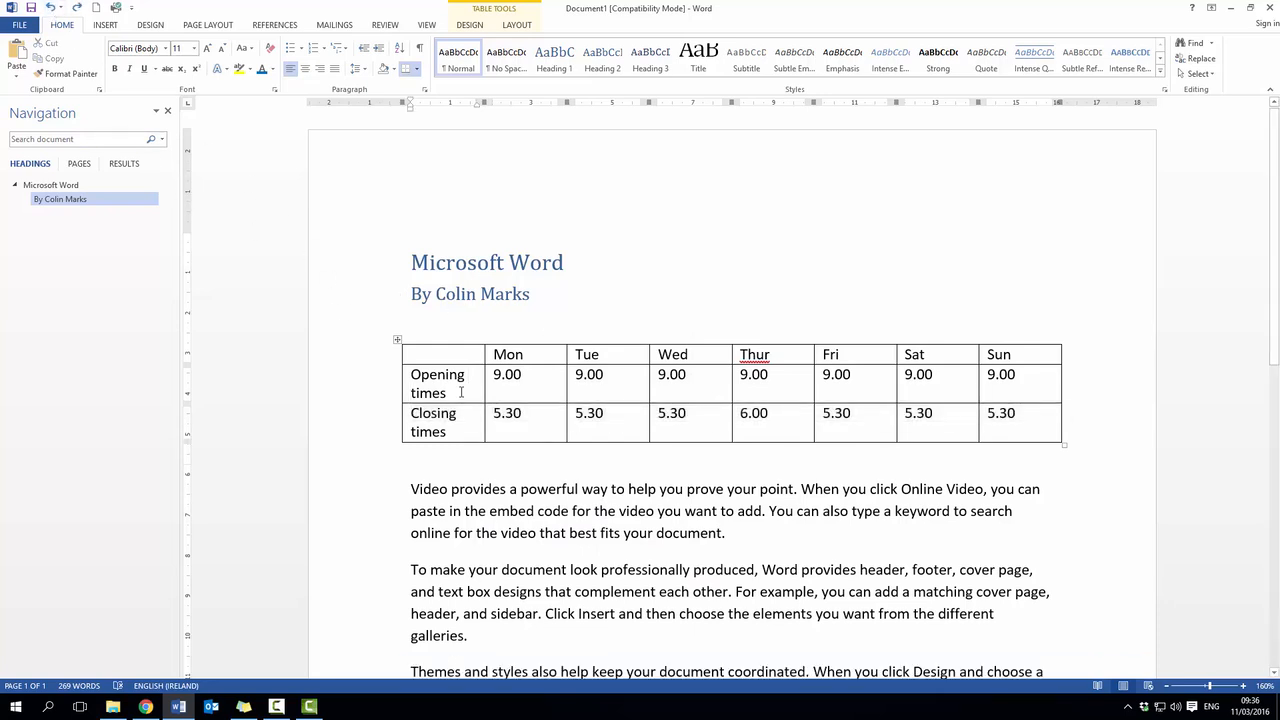
Step: Insert an empty row above the Closing times row
click(477, 424)
right_click(477, 424)
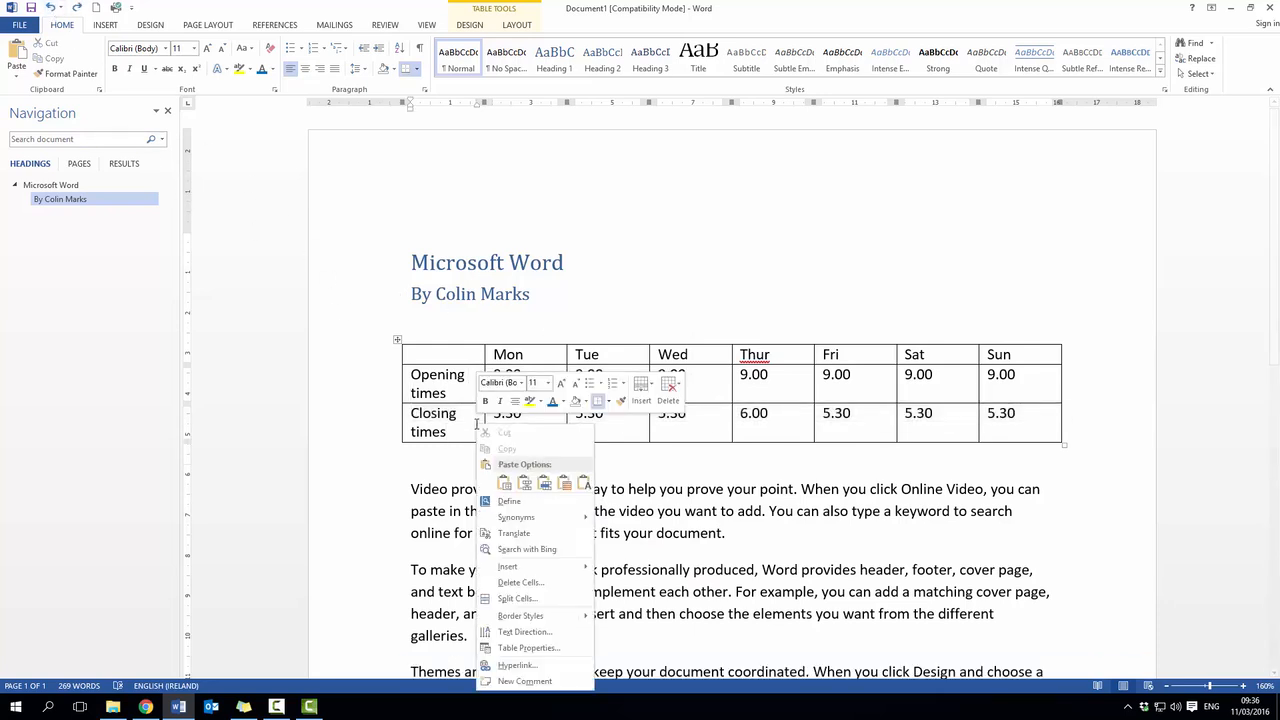
mouse_move(548, 568)
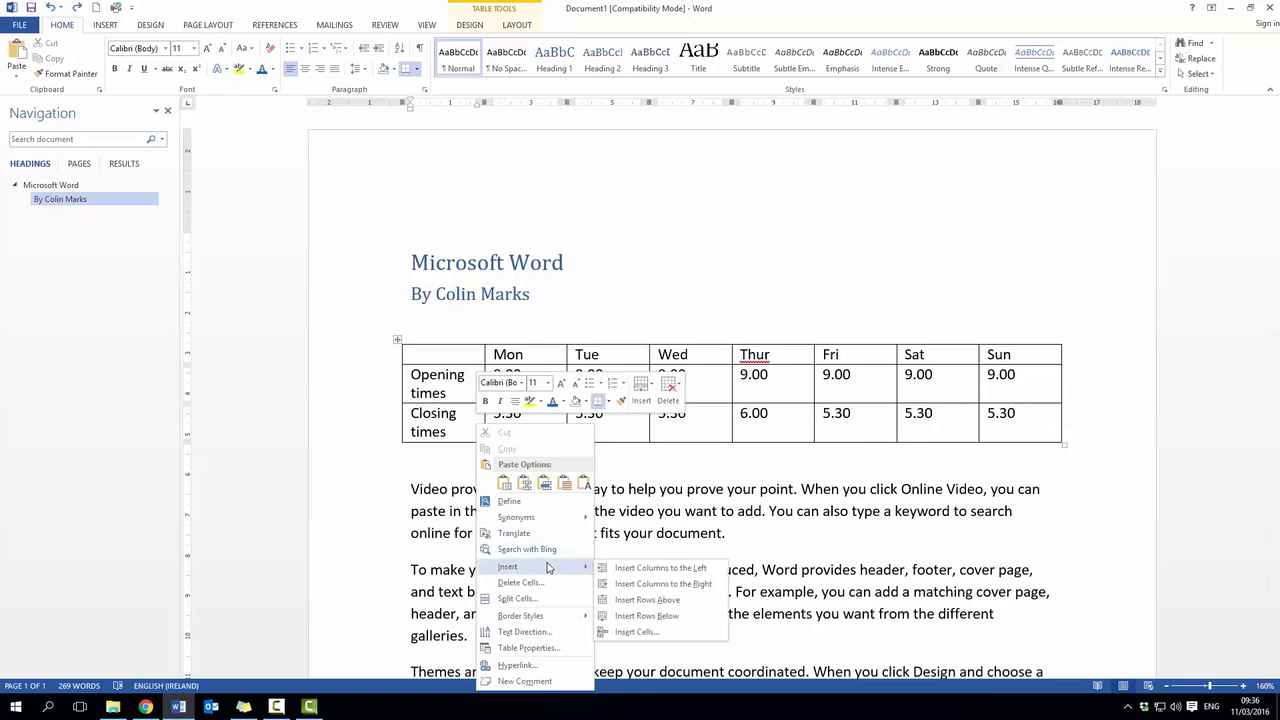
click(647, 600)
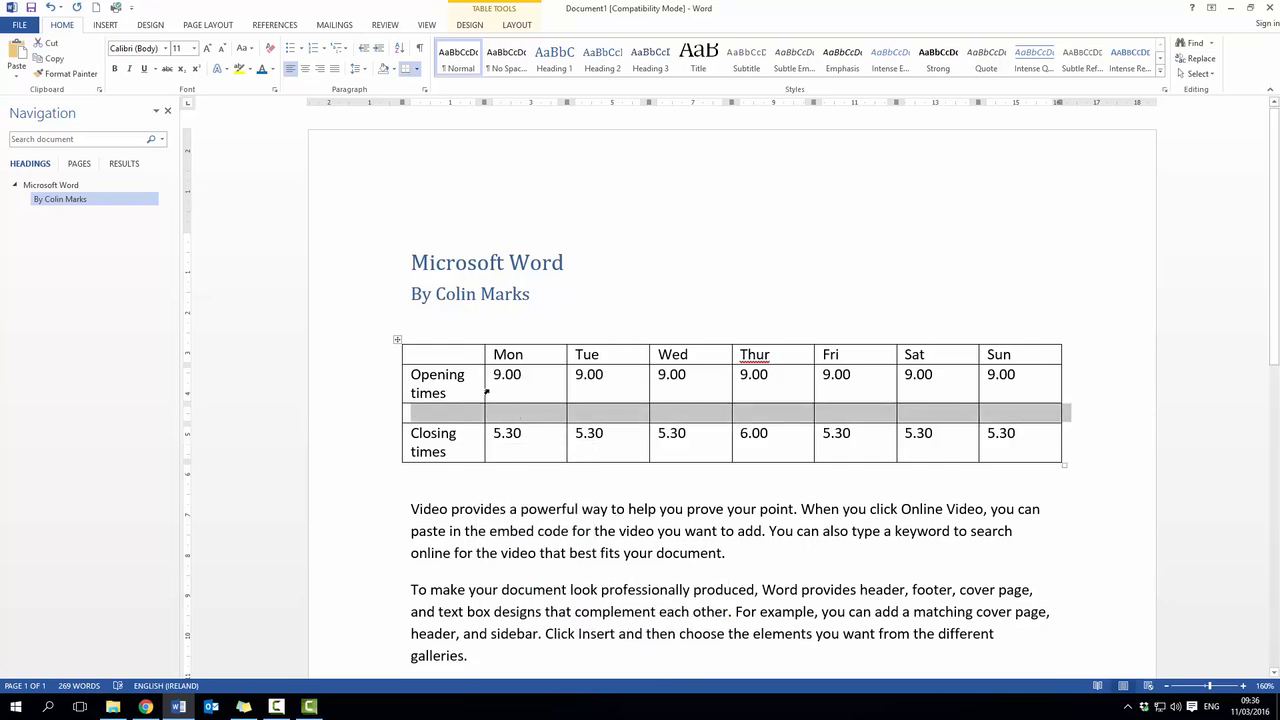
Step: Label the new empty row "Lunch" and enter 1-2 as Monday's lunch time
click(434, 412)
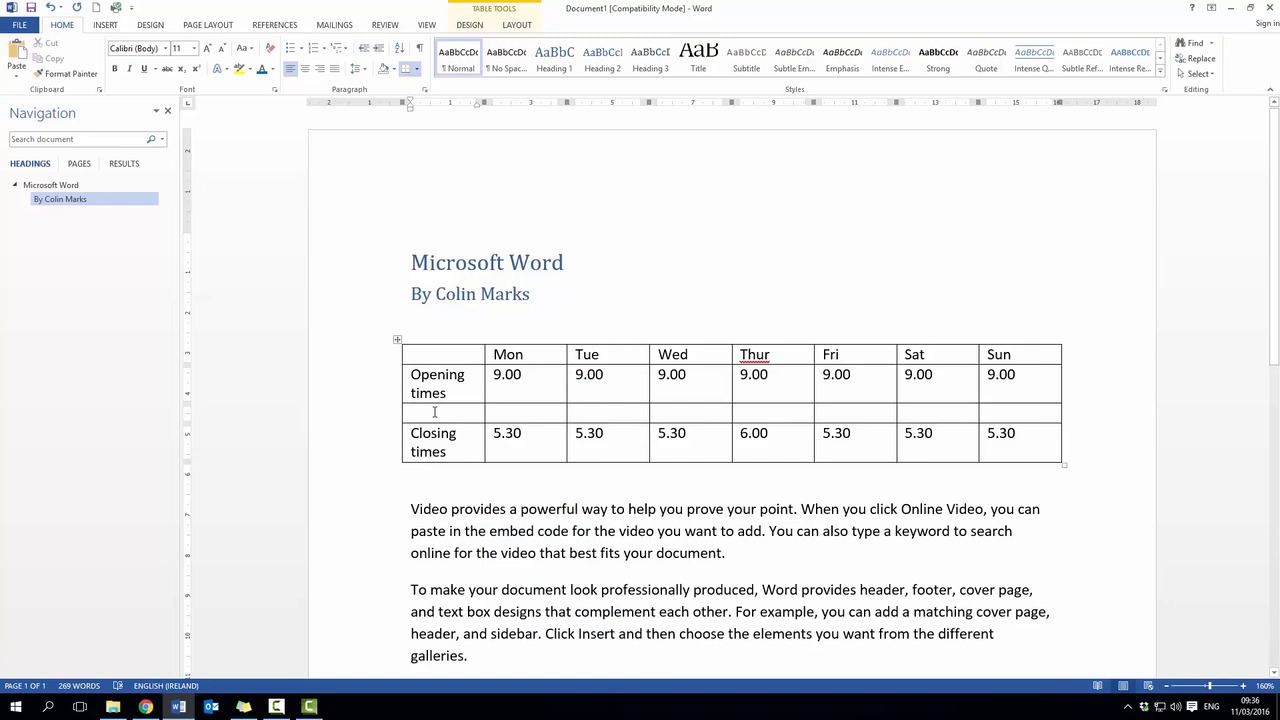
text(Lunc)
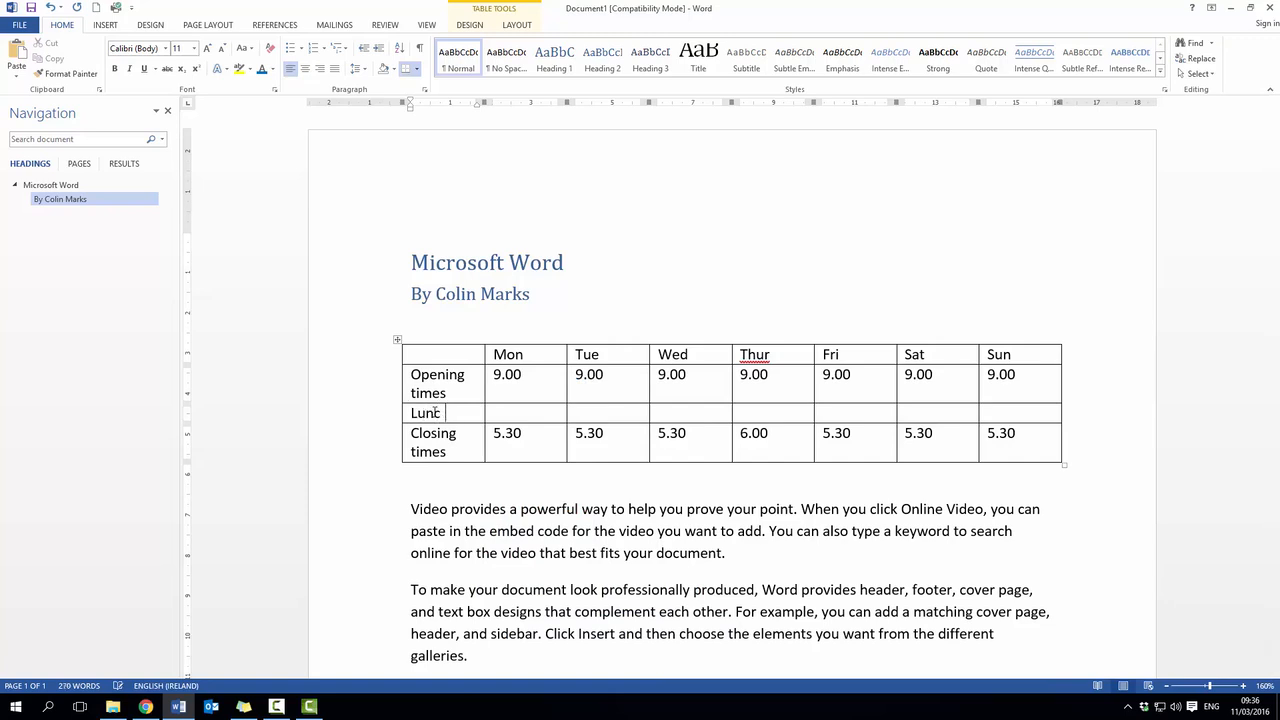
text(h)
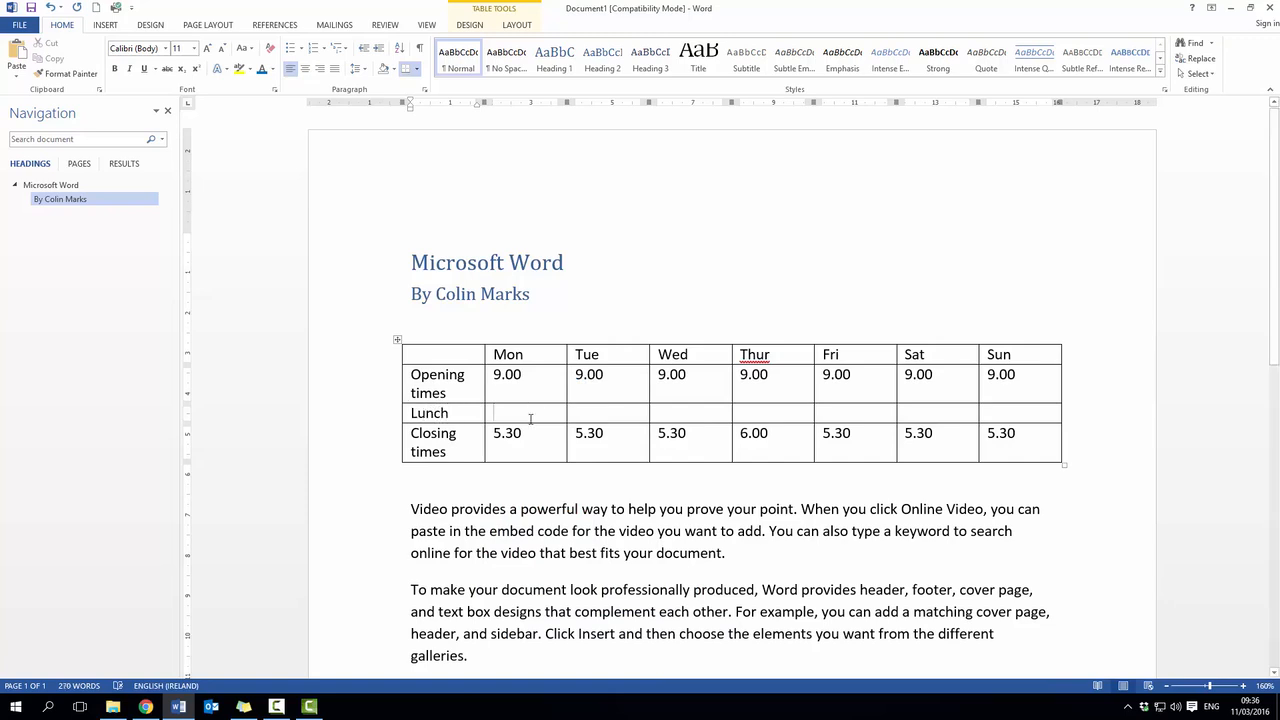
click(530, 418)
text(1-2)
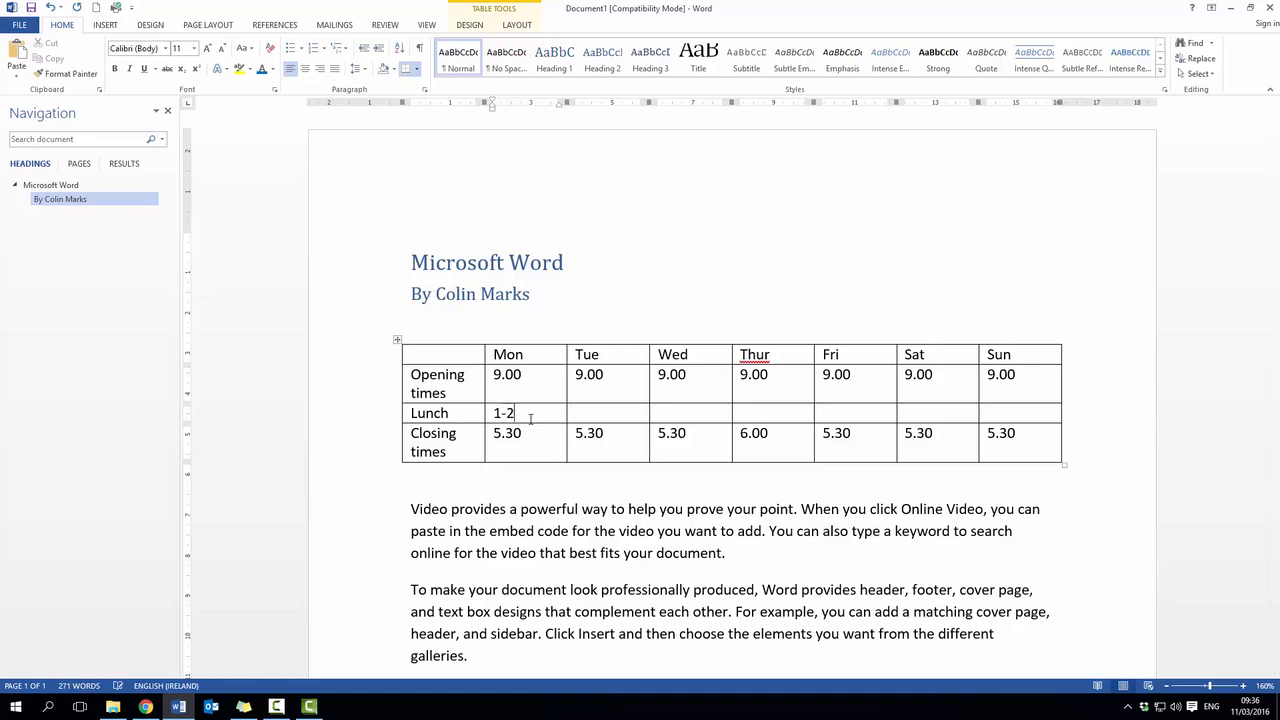
Step: Copy Monday's lunch time into the Tuesday through Sunday cells of the Lunch row
drag(543, 418, 492, 413)
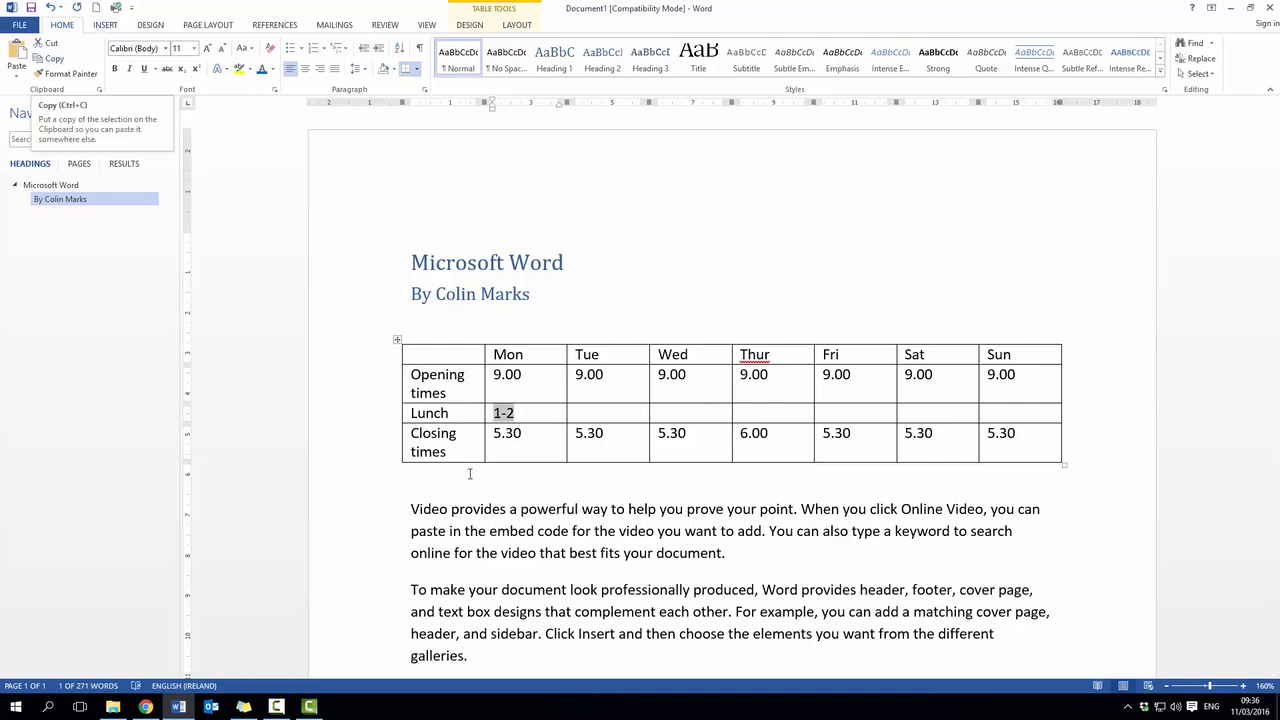
click(62, 60)
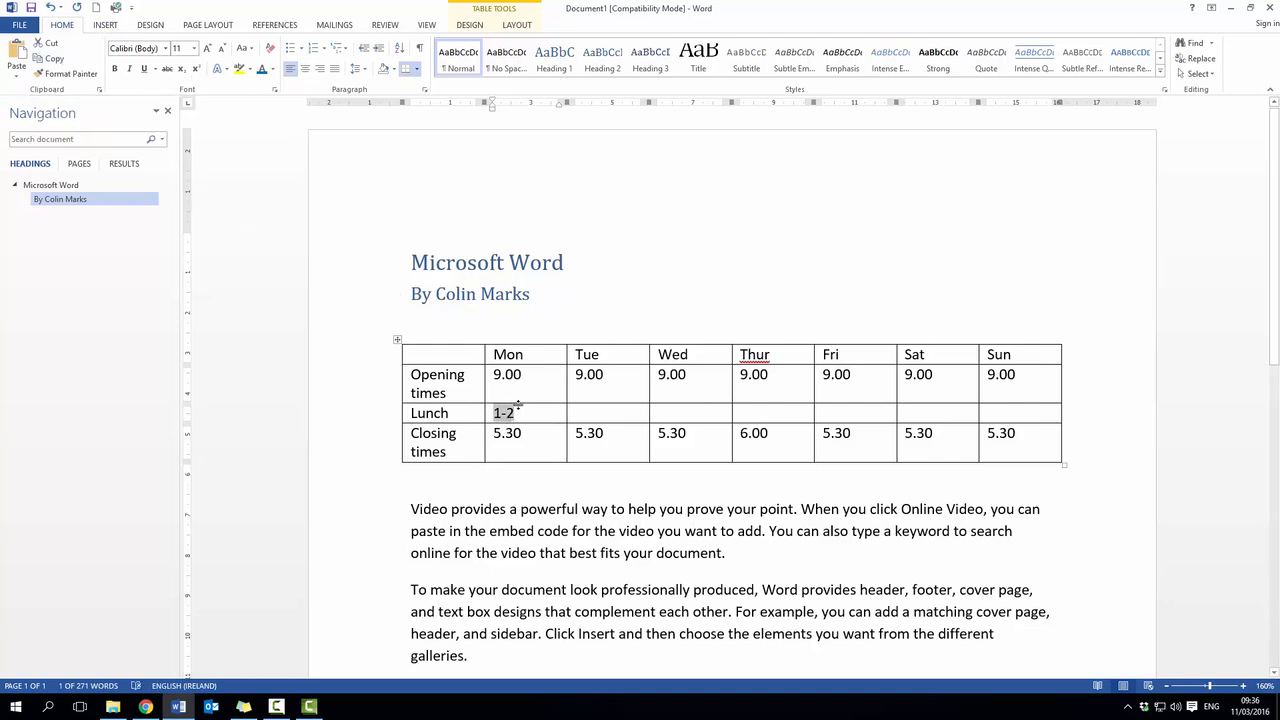
click(602, 416)
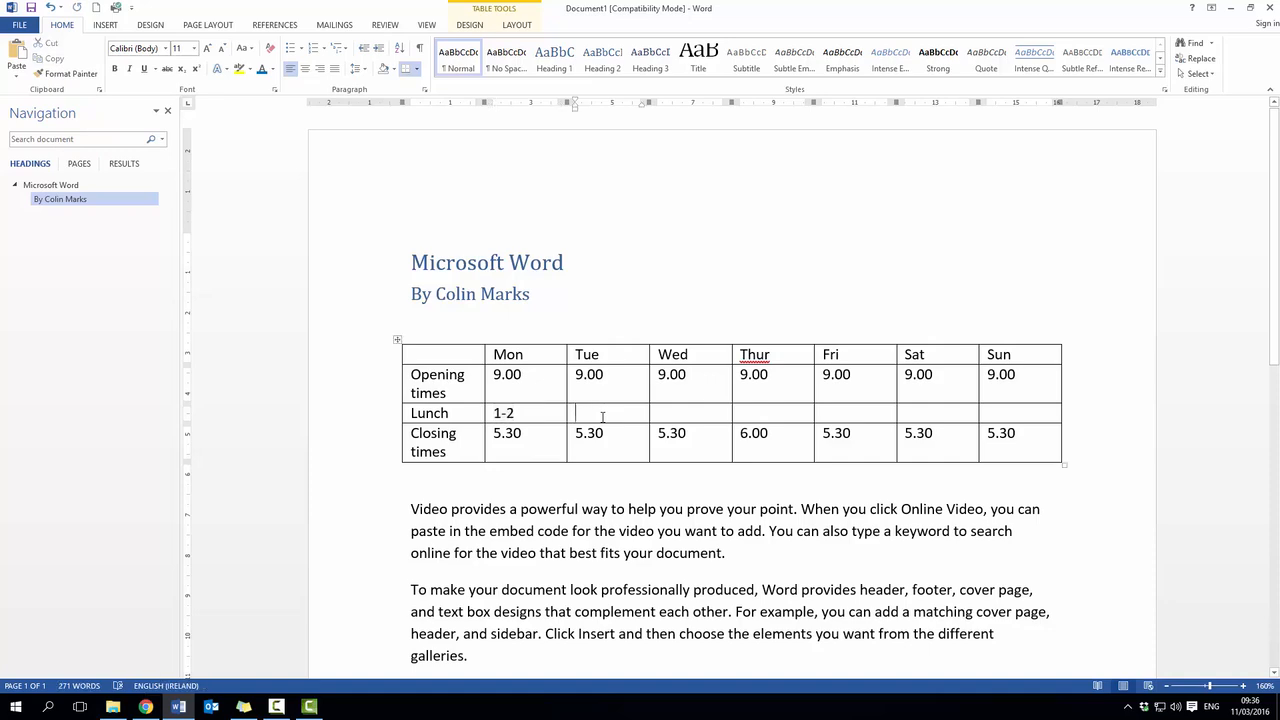
drag(602, 416, 996, 408)
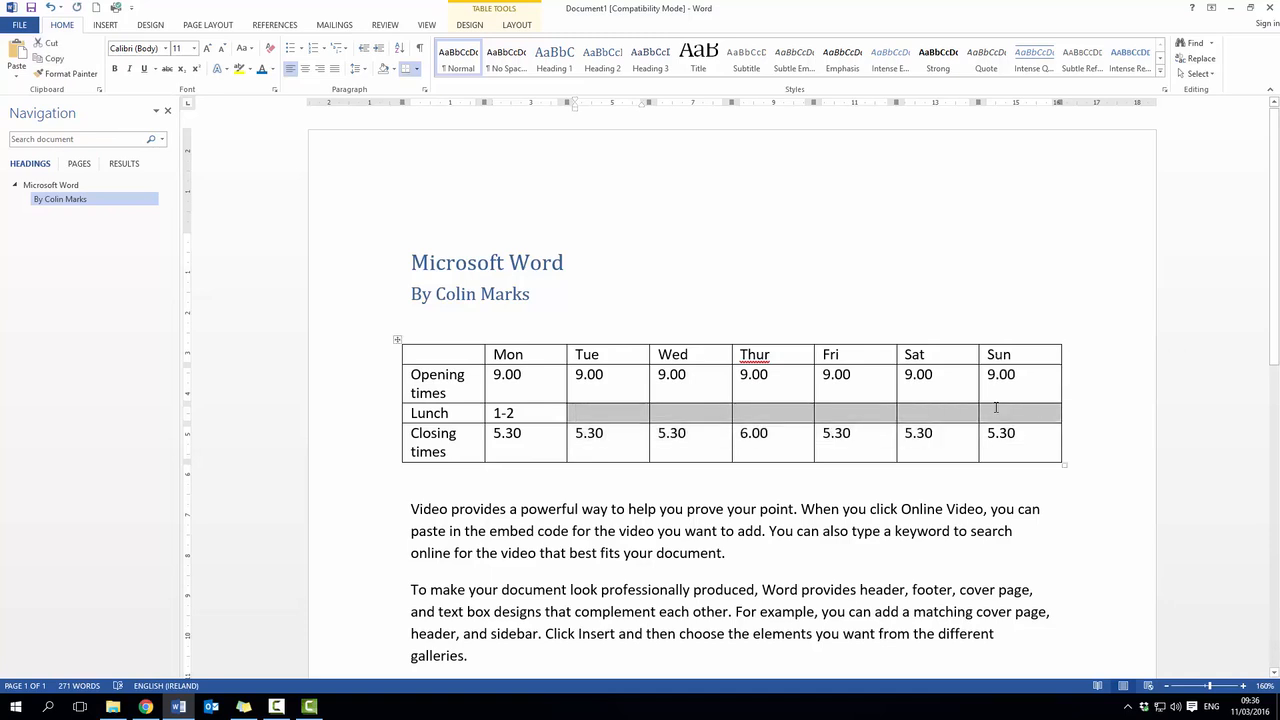
key(ctrl+v)
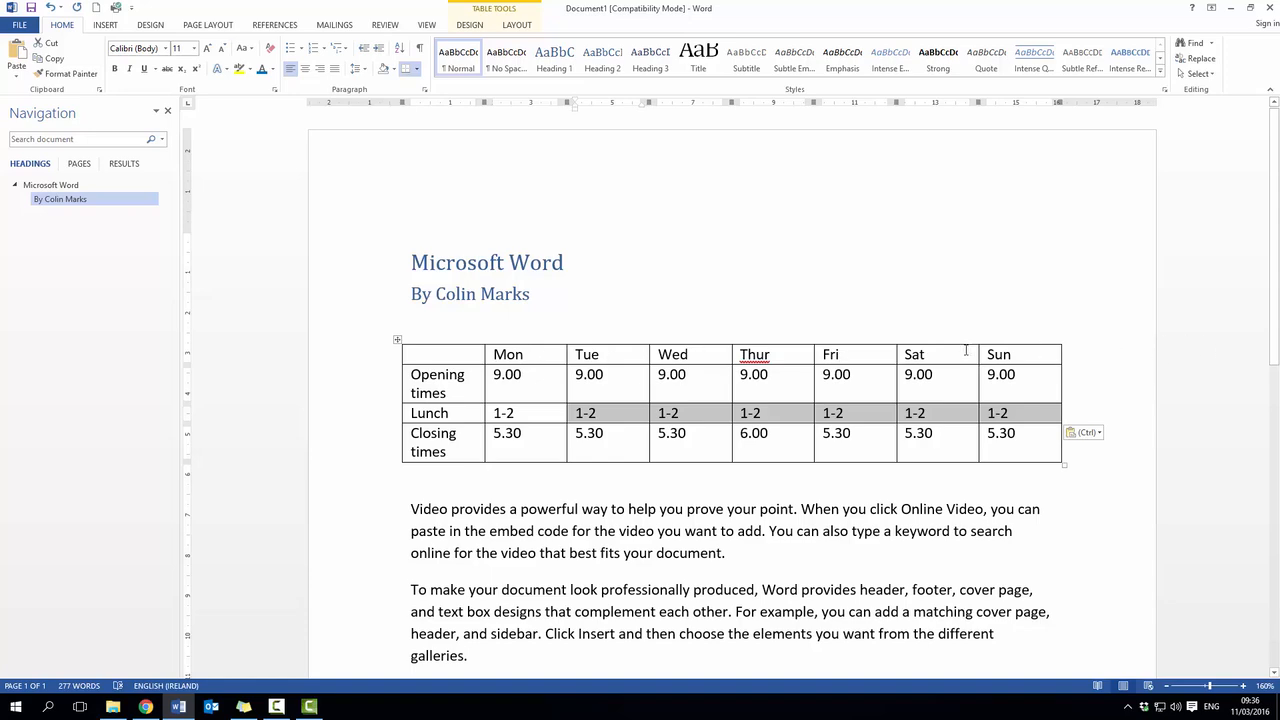
Step: Move the Saturday/Sunday, Friday/Saturday and Thursday/Friday column borders slightly towards Sunday
drag(976, 354, 996, 354)
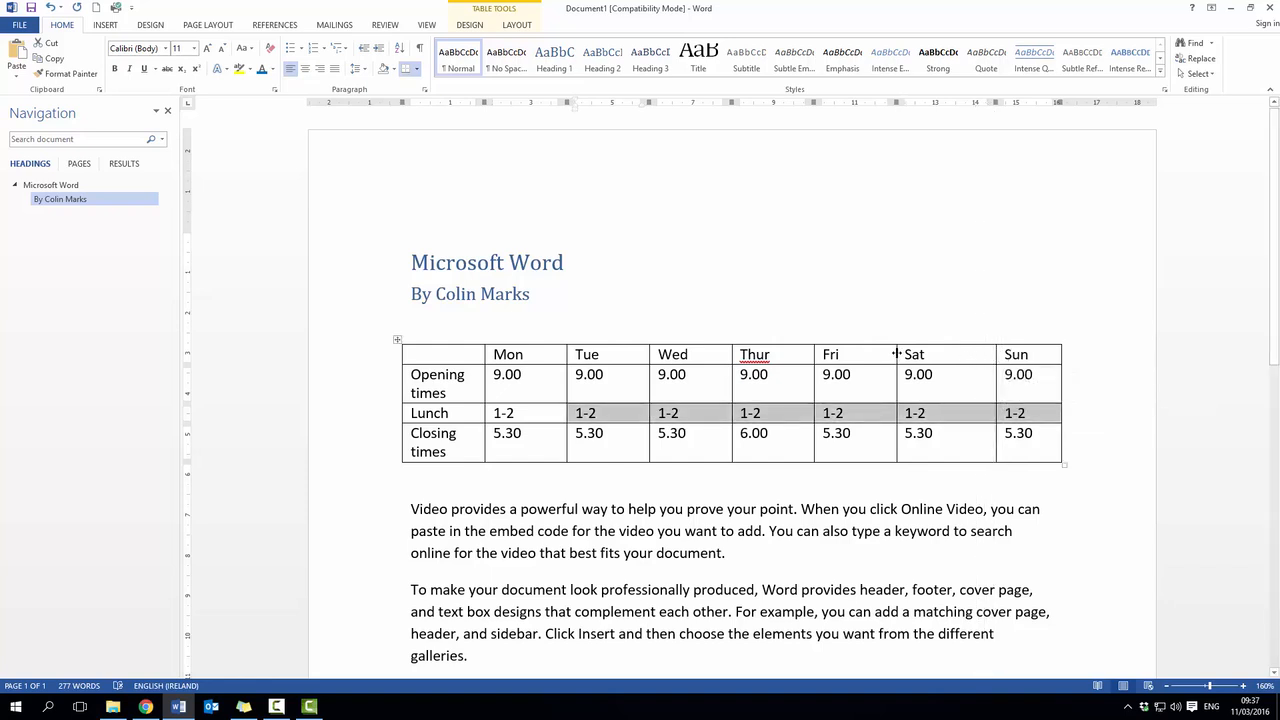
drag(897, 354, 915, 354)
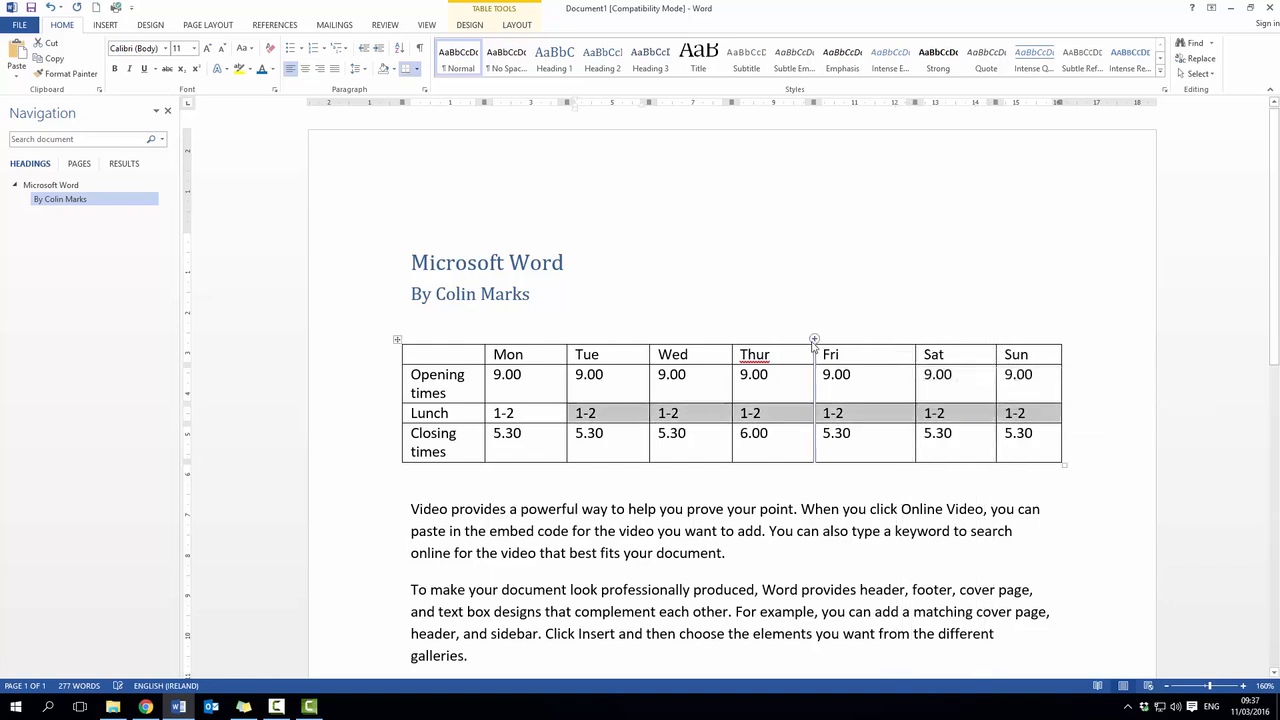
click(880, 415)
drag(816, 354, 845, 354)
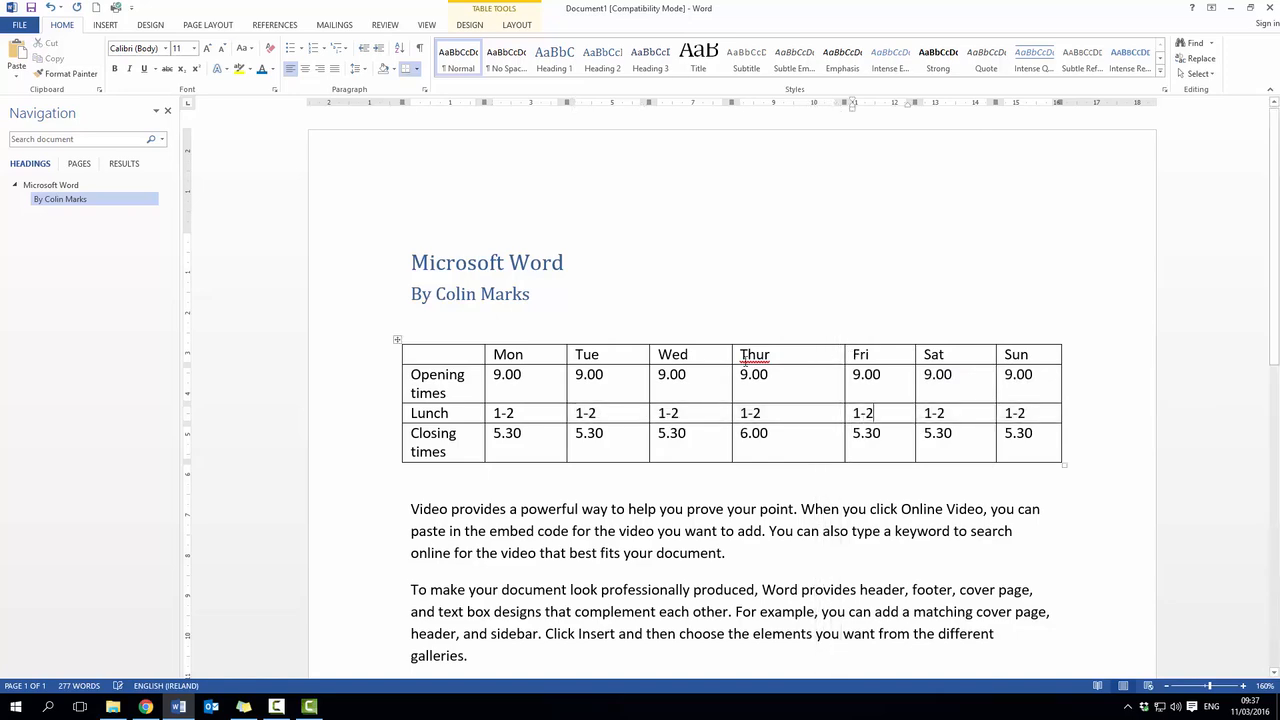
Step: Fit every column of the table, from the row labels to Sunday, to the width of its contents
click(731, 354)
click(730, 358)
drag(731, 354, 704, 354)
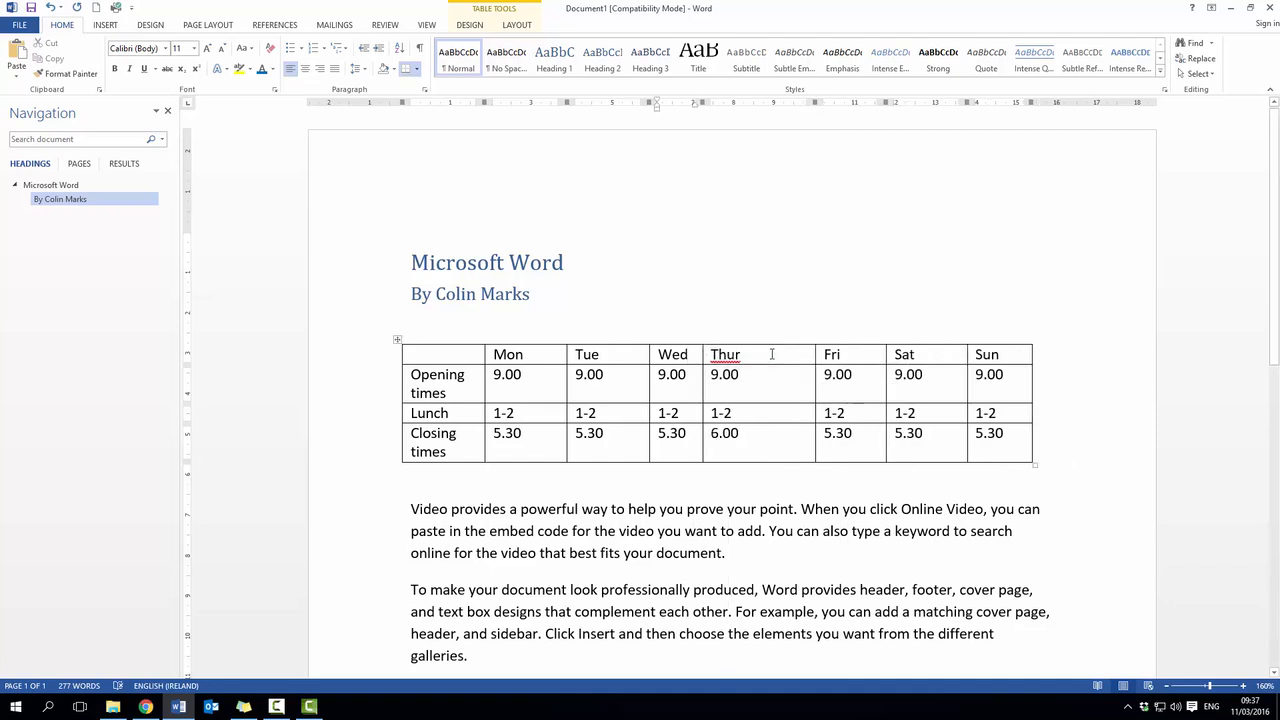
double_click(814, 352)
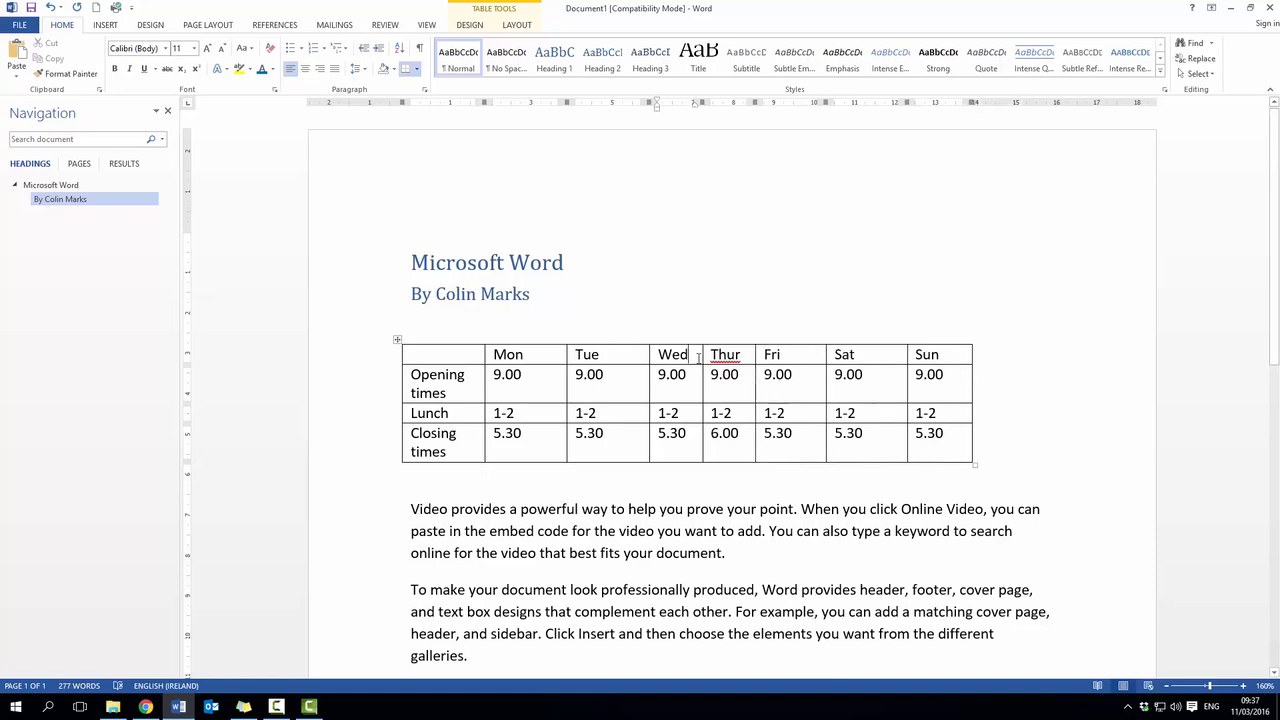
double_click(827, 354)
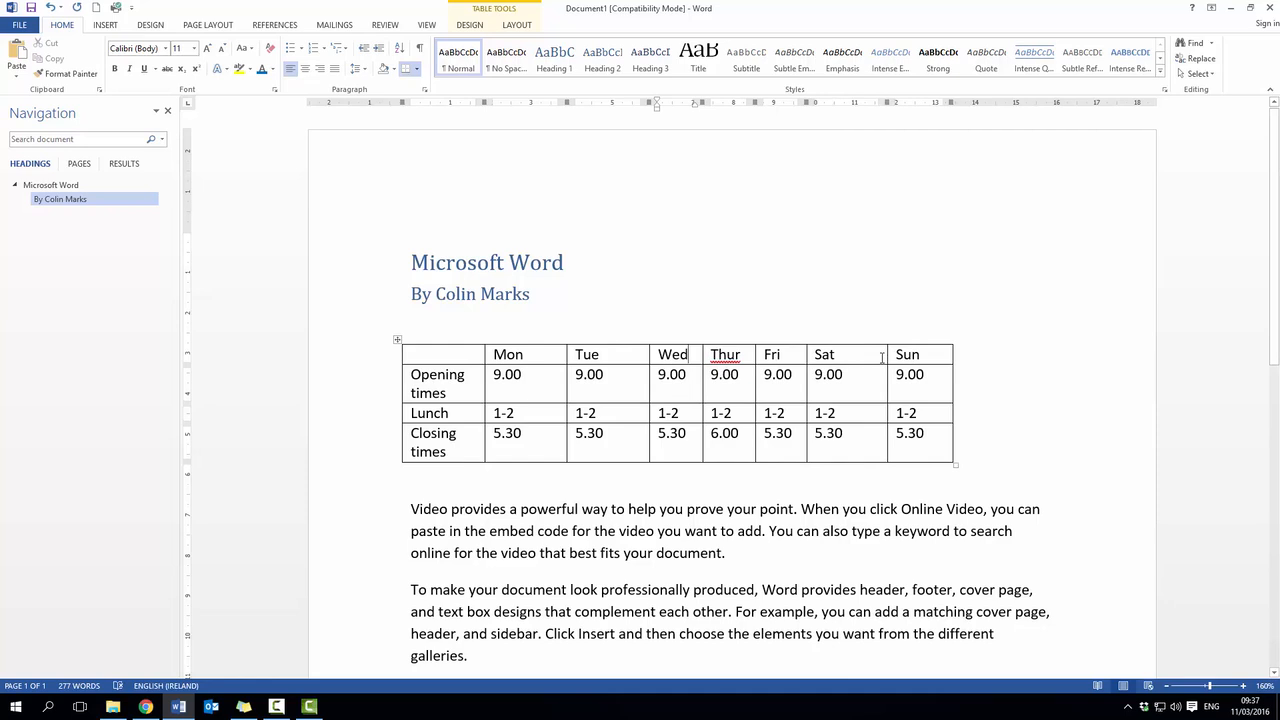
double_click(887, 354)
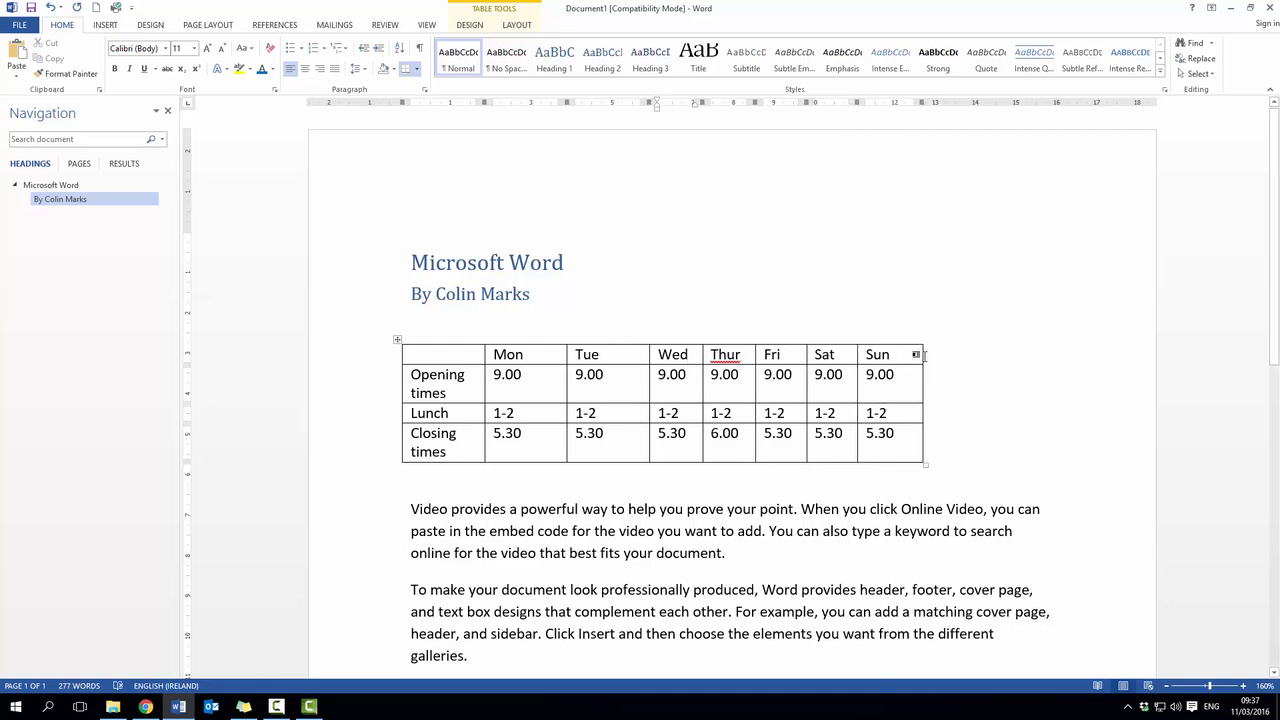
double_click(923, 354)
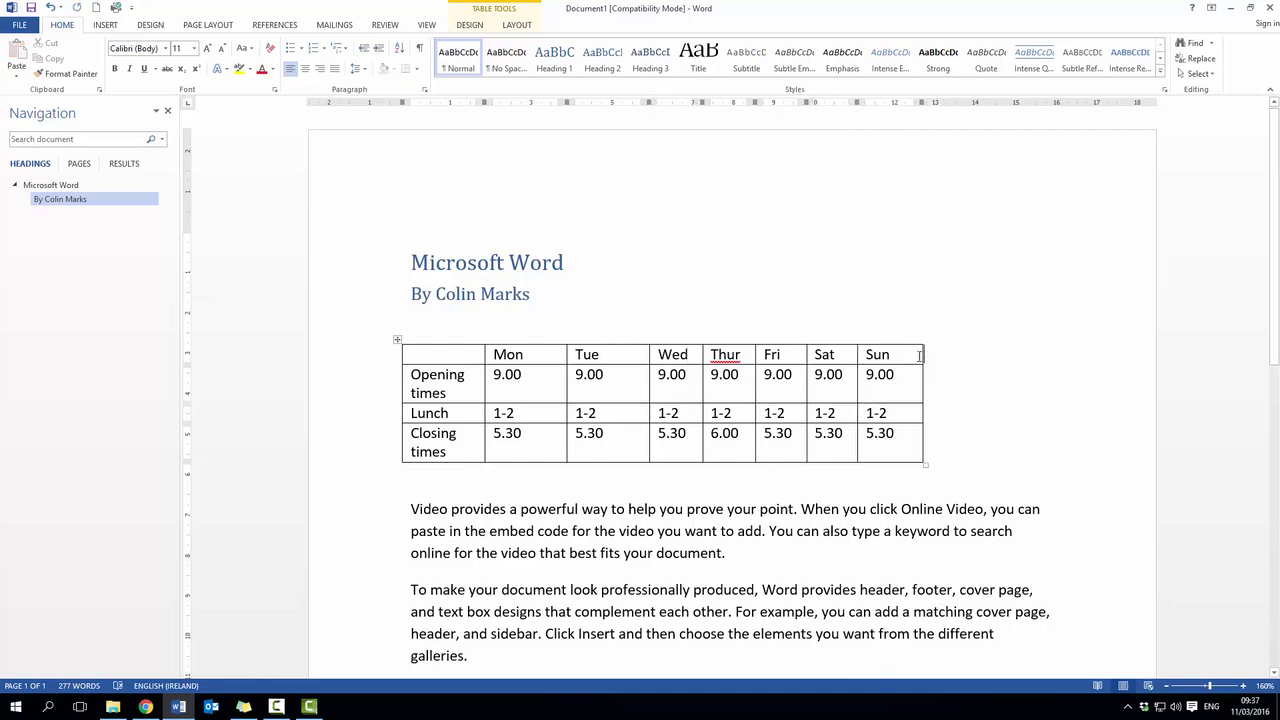
double_click(484, 354)
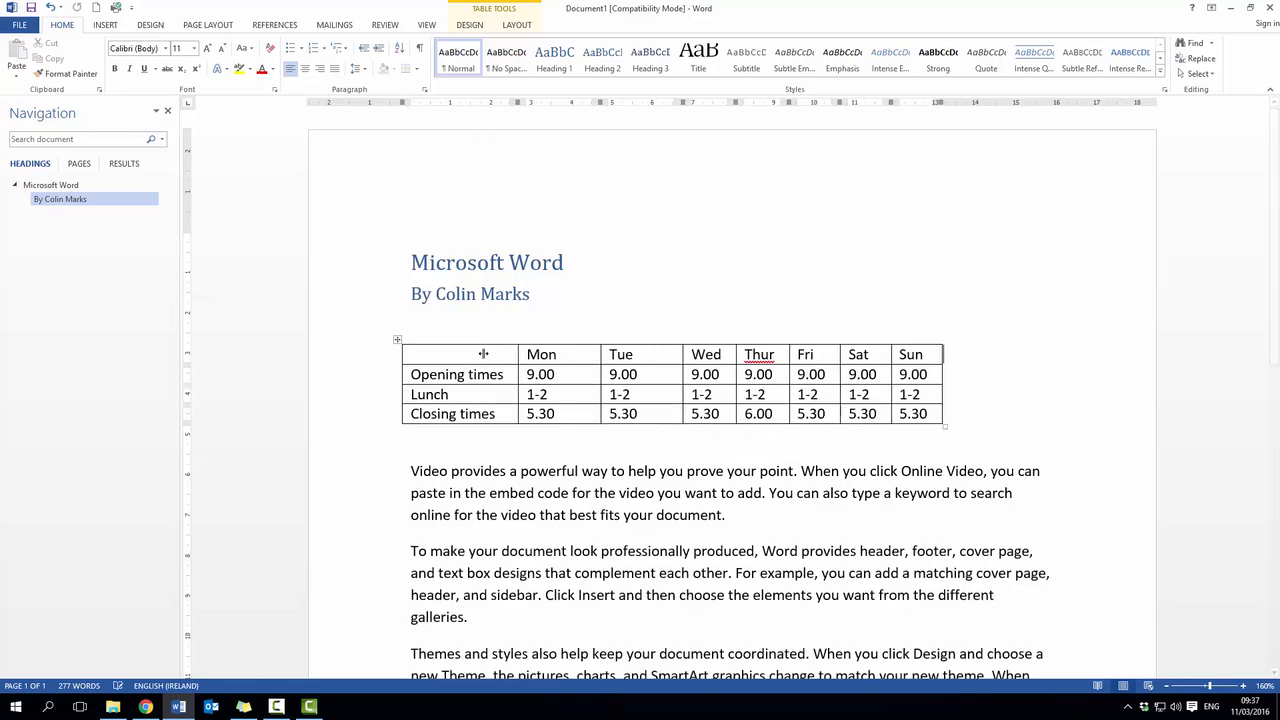
double_click(600, 354)
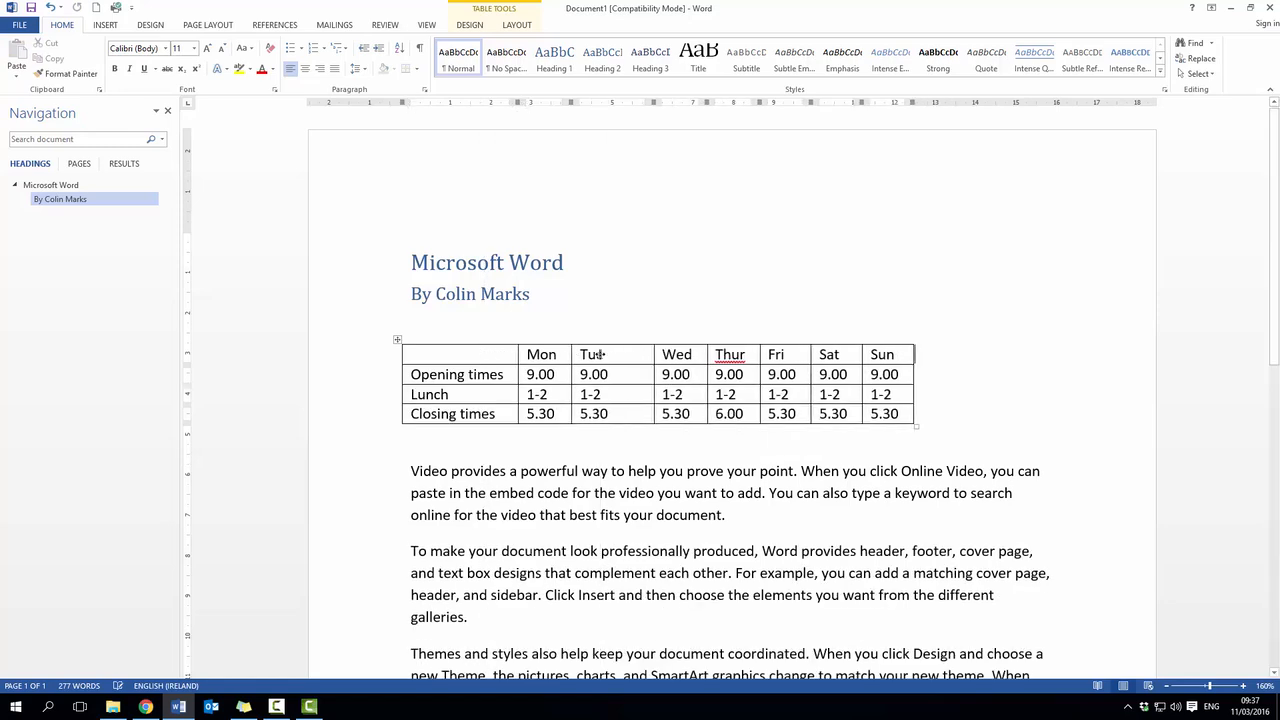
double_click(652, 354)
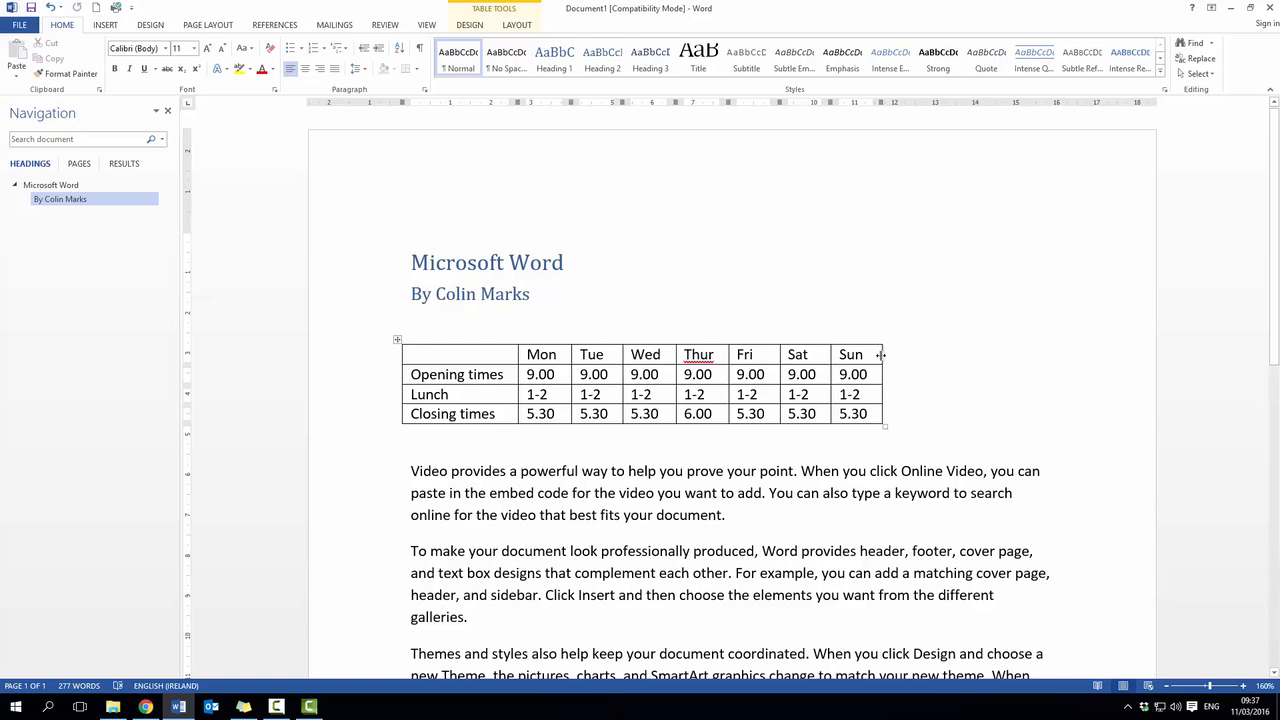
mouse_move(880, 354)
mouse_down()
mouse_move(958, 360)
mouse_move(881, 365)
mouse_up()
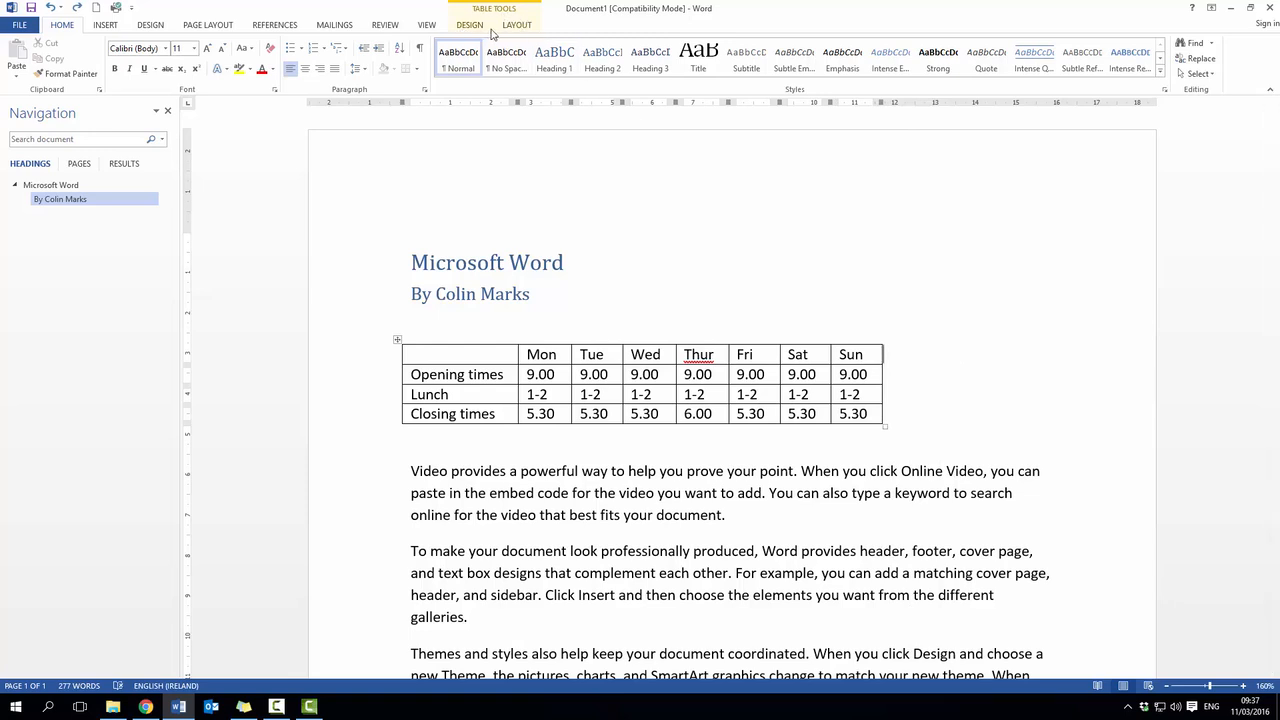
Step: Compare the available table tools with the cursor inside and outside the table, and look through the design and layout options
click(669, 530)
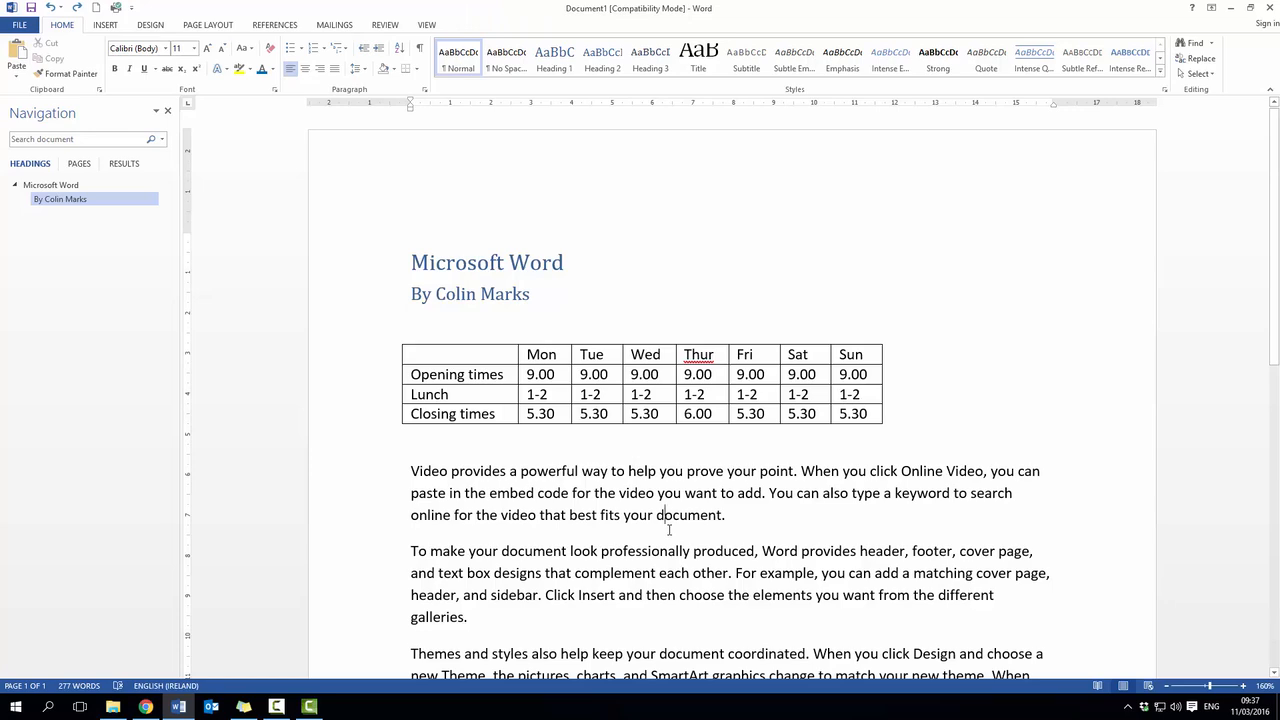
click(618, 376)
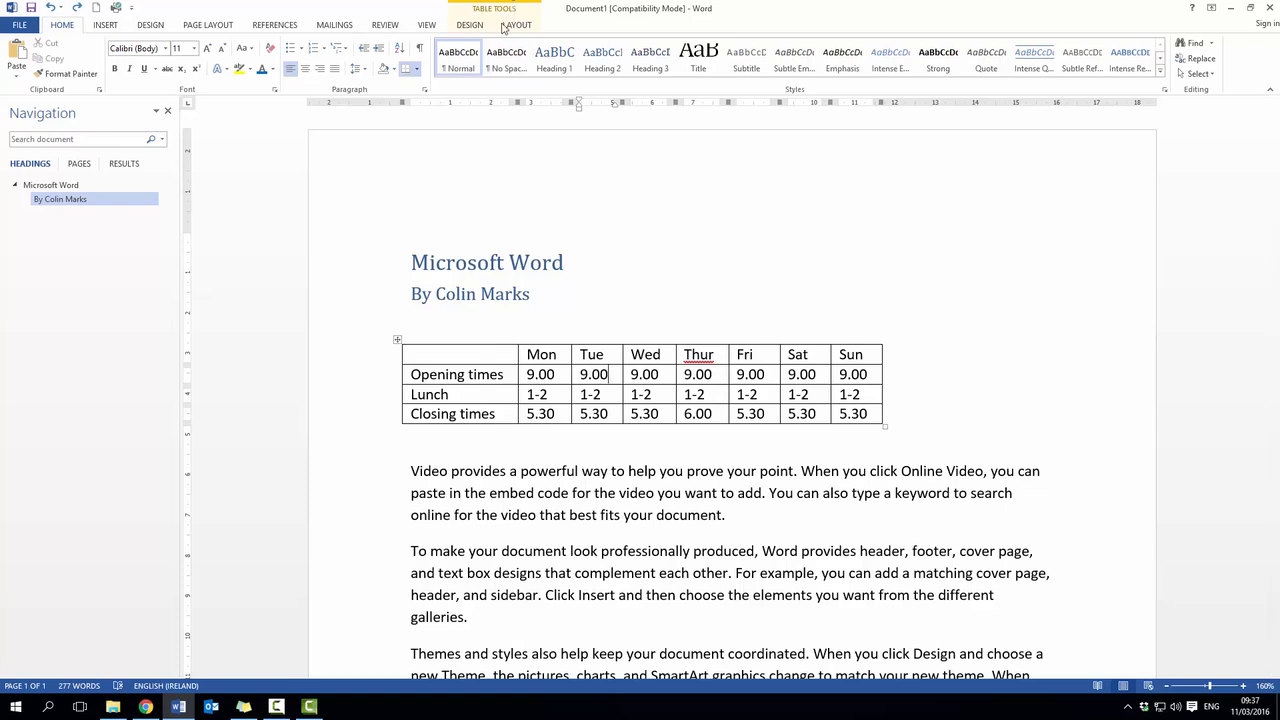
click(478, 540)
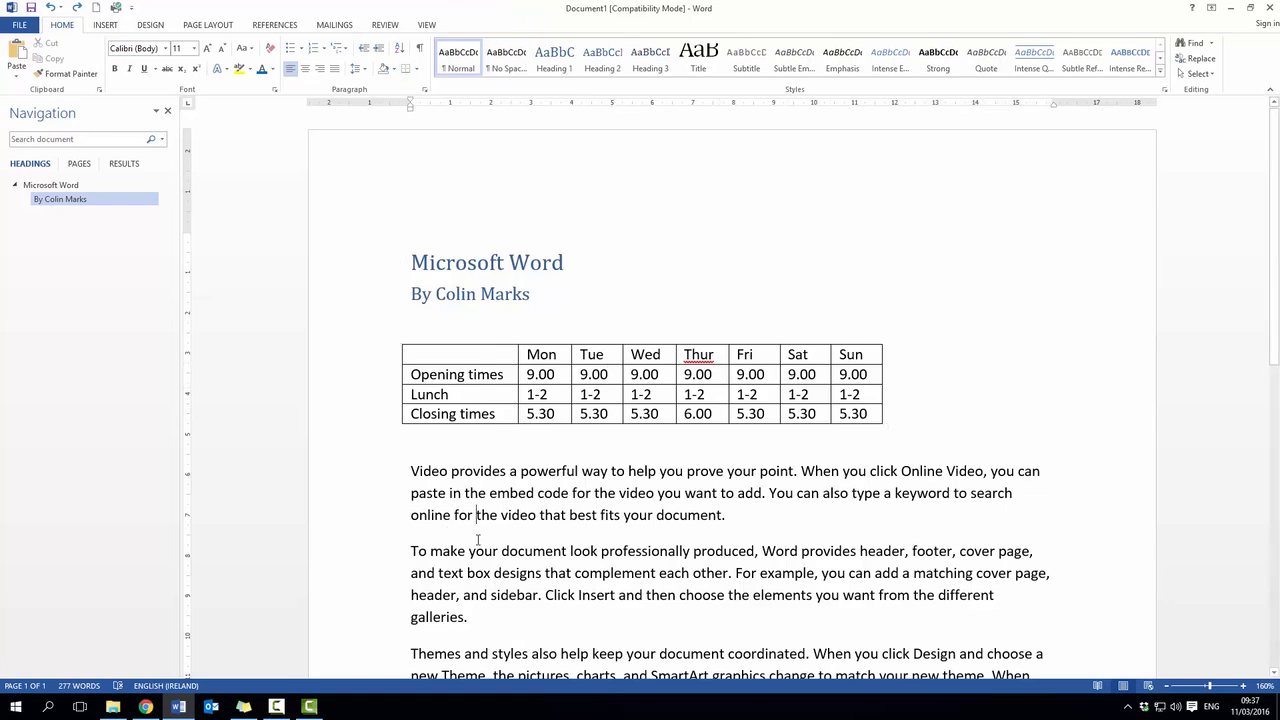
click(506, 378)
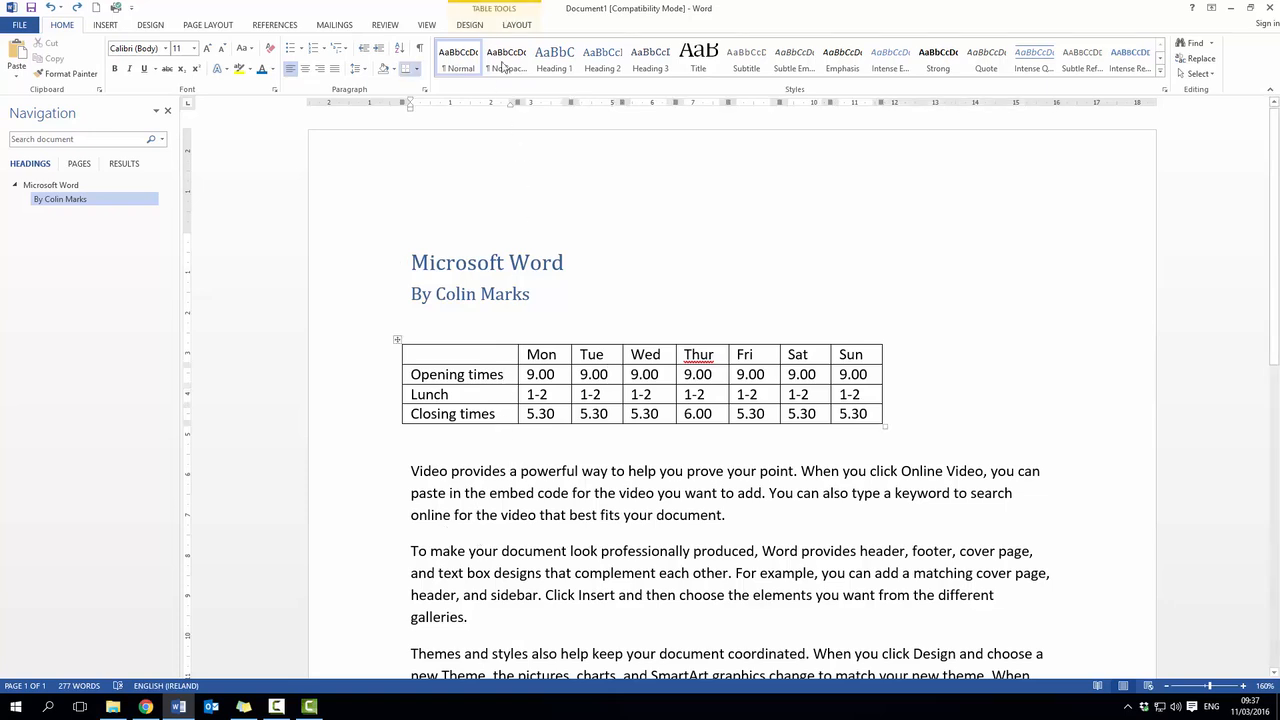
click(481, 27)
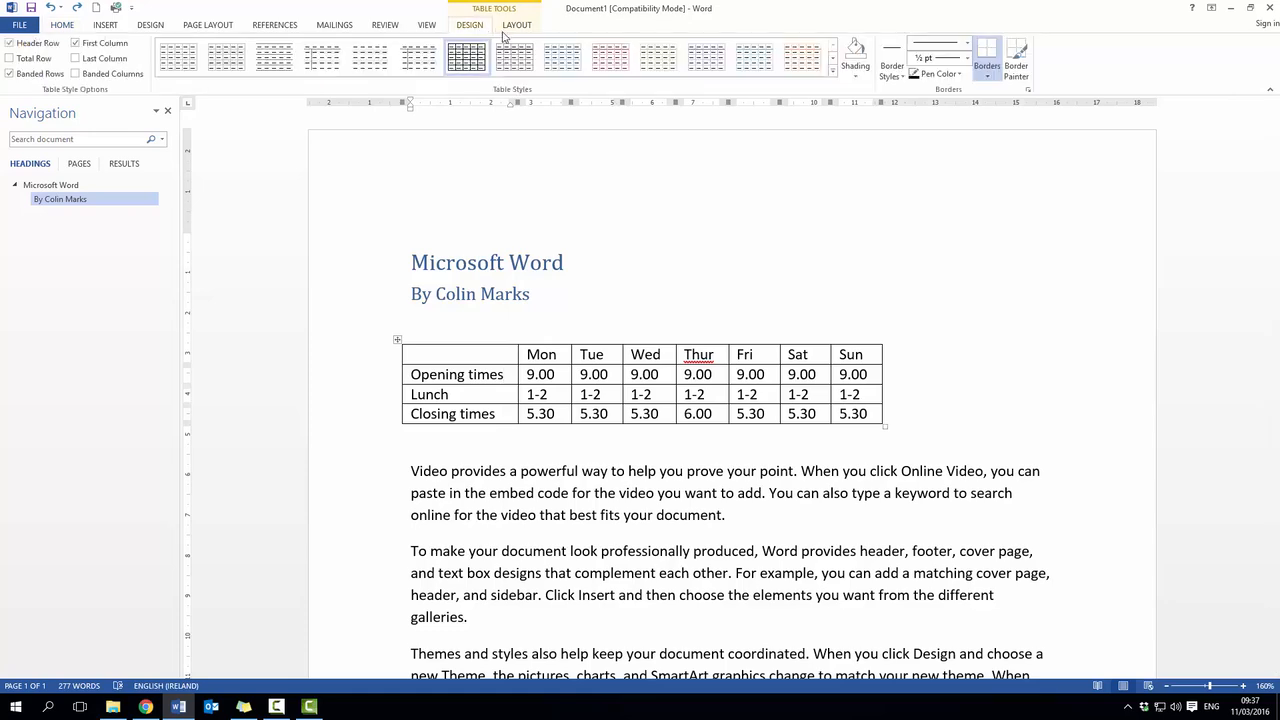
click(522, 27)
click(470, 27)
Step: Set the width of the Monday column to 2 cm
click(514, 28)
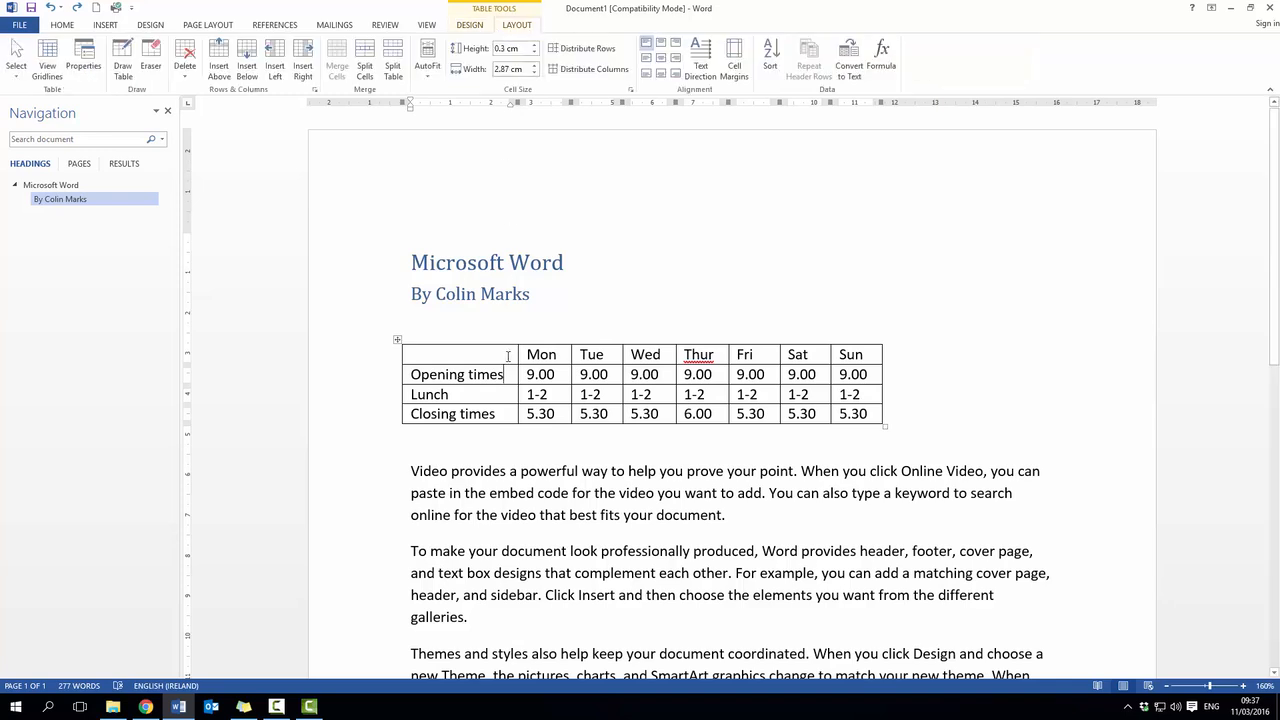
click(537, 343)
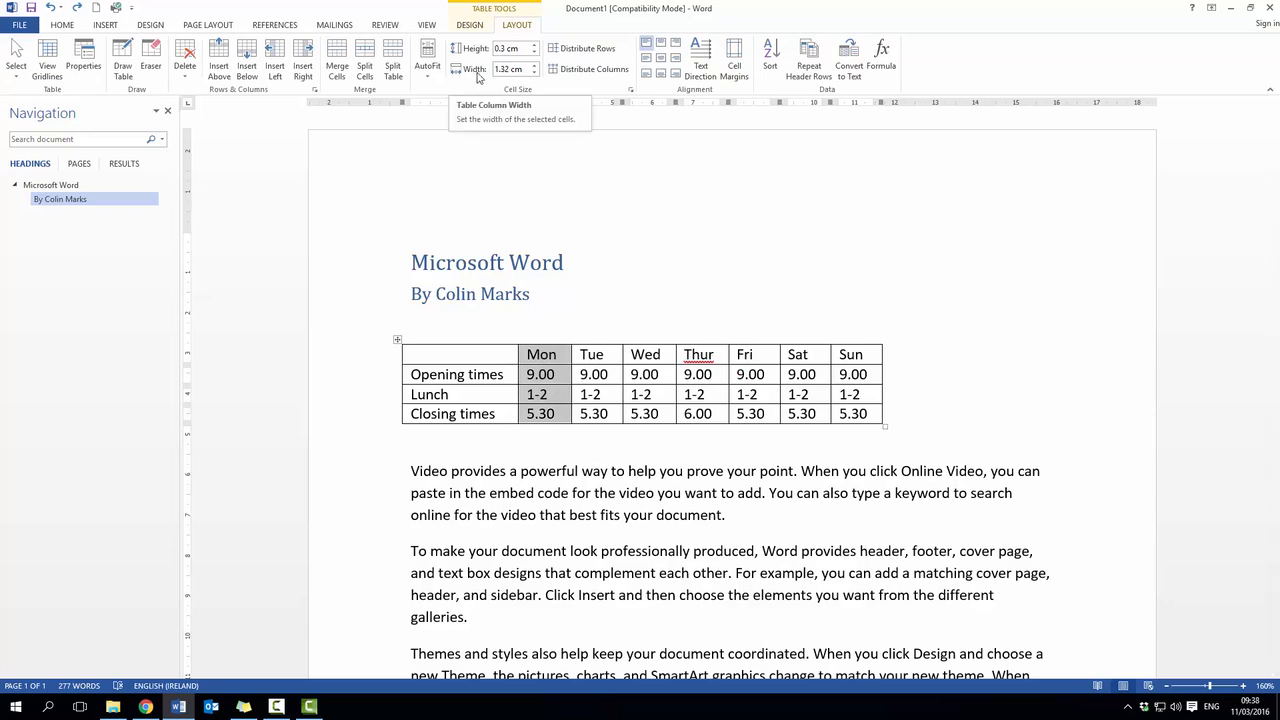
click(535, 65)
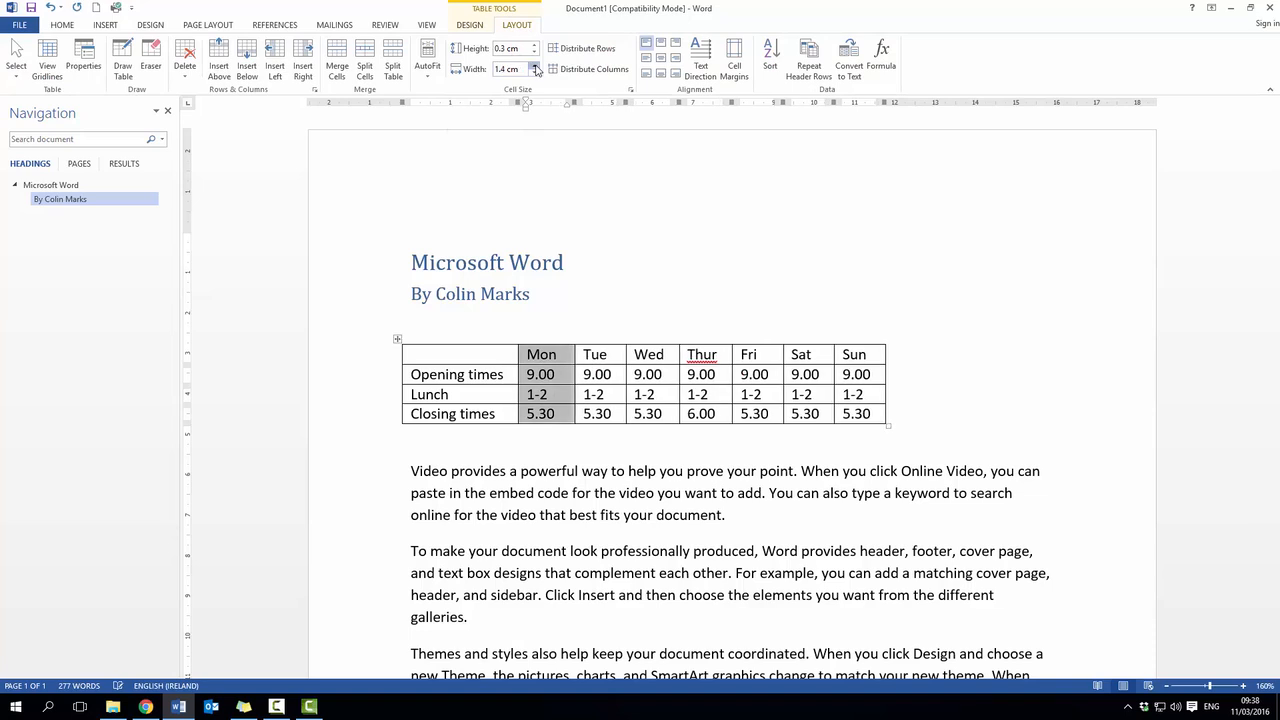
click(535, 65)
click(535, 65)
click(535, 65)
click(535, 65)
click(535, 65)
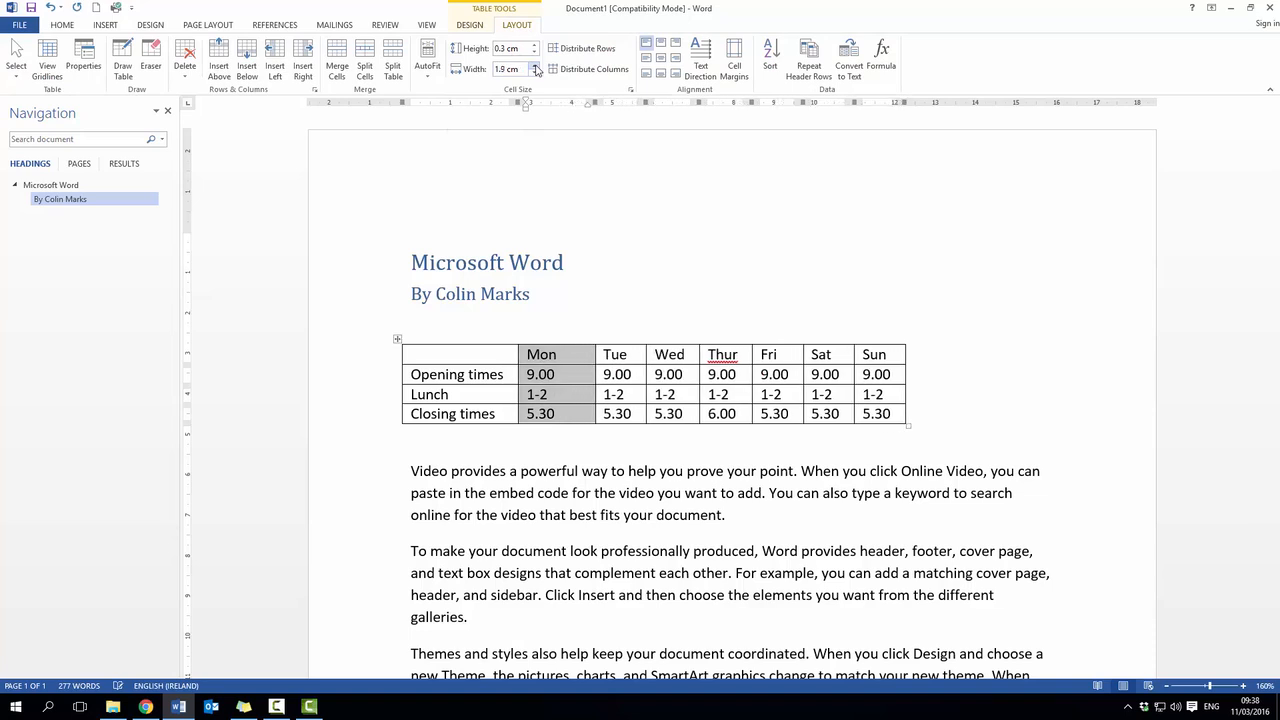
click(535, 65)
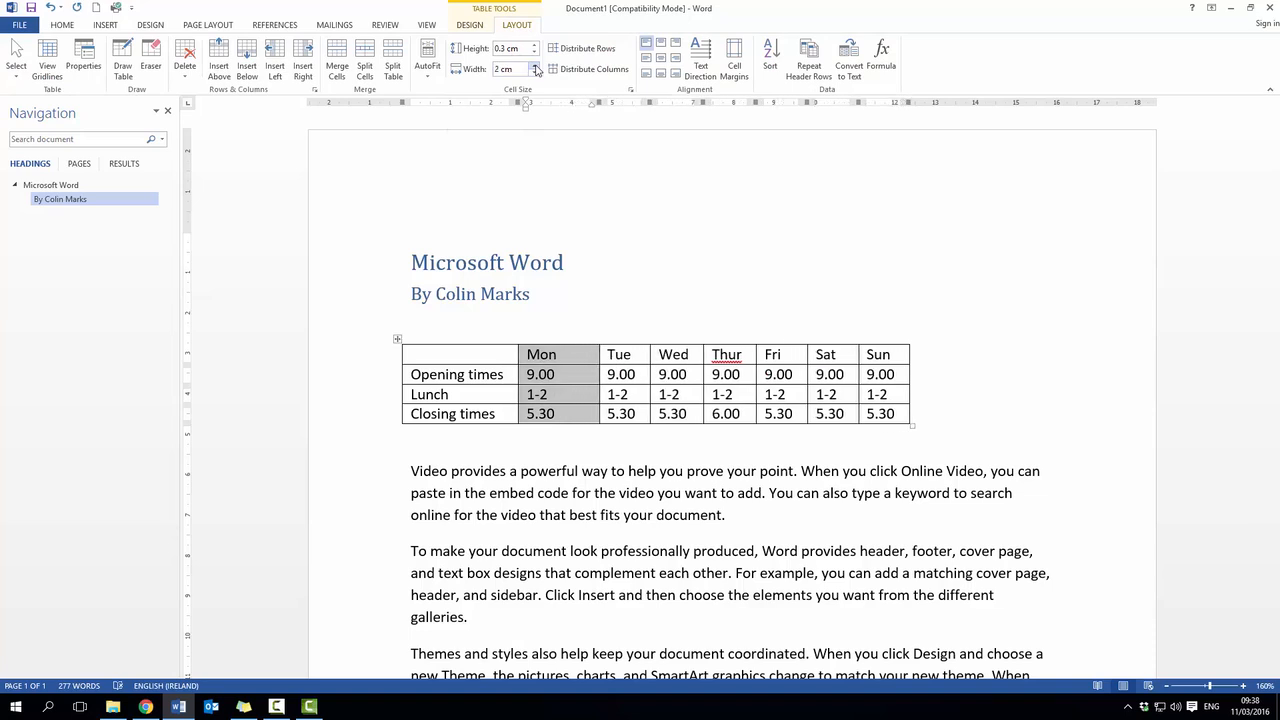
Step: Set all the table's columns to a uniform width of 2 cm
click(469, 344)
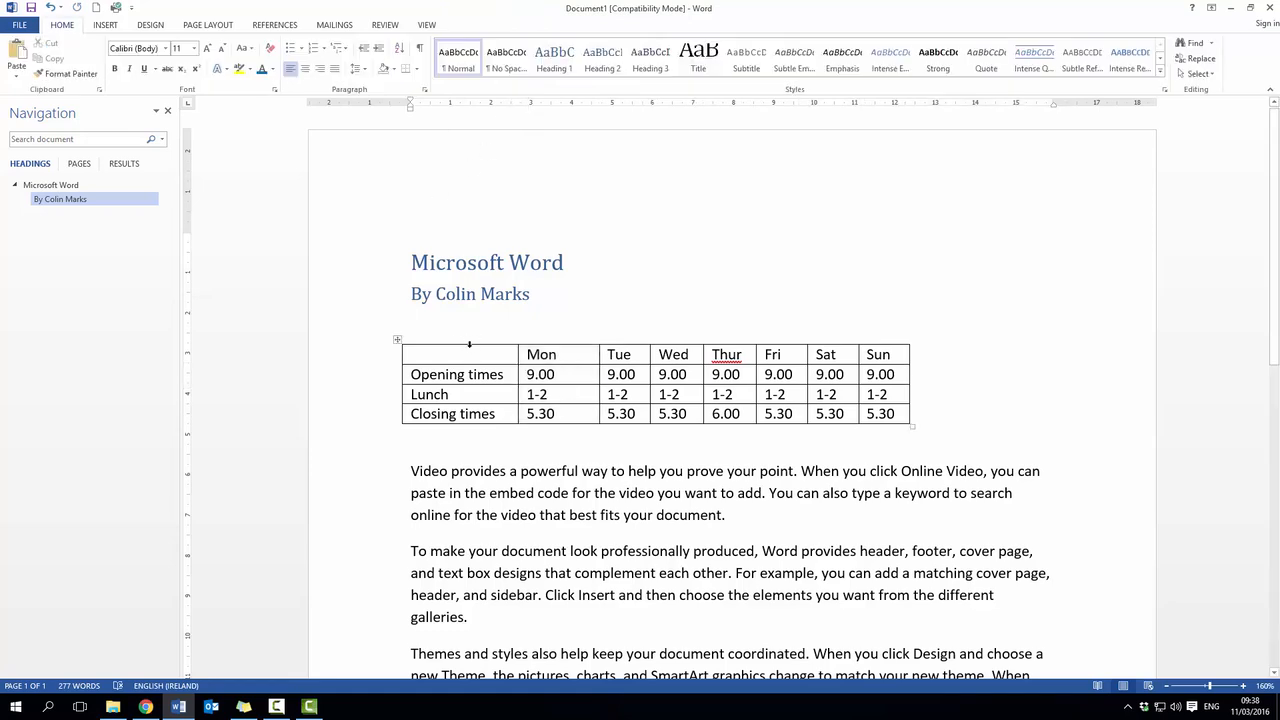
drag(469, 342, 880, 342)
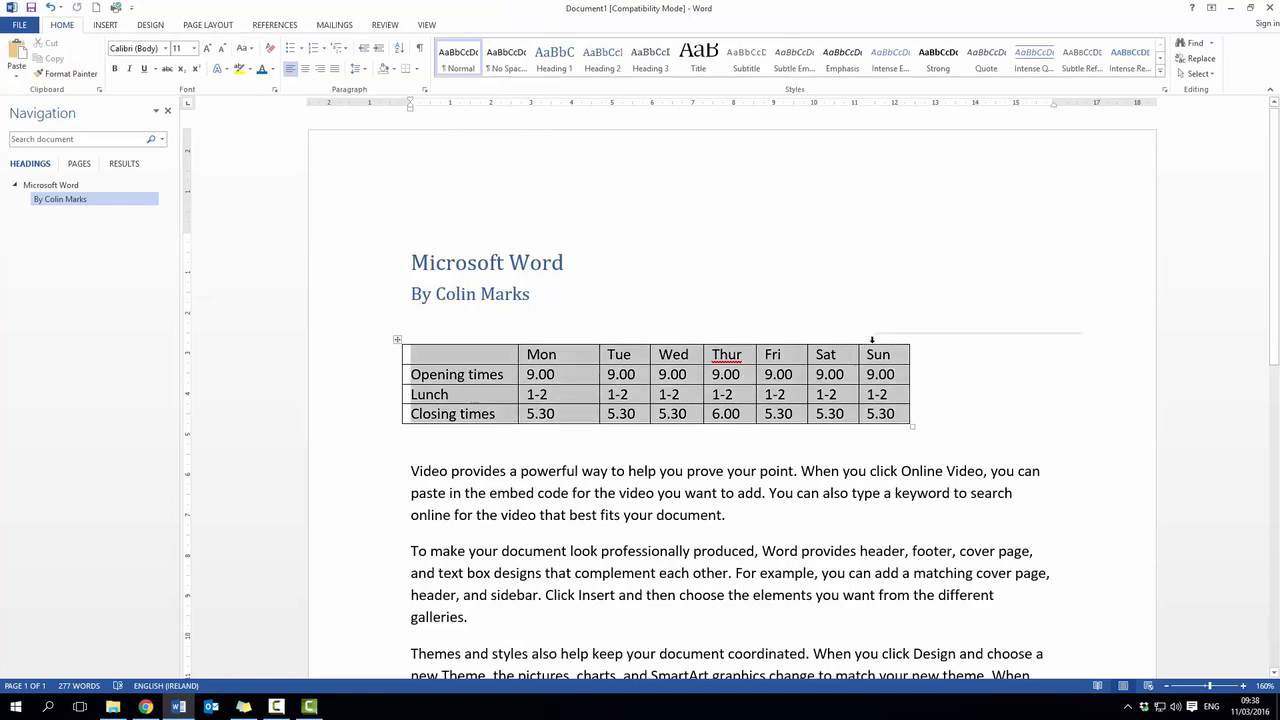
click(536, 70)
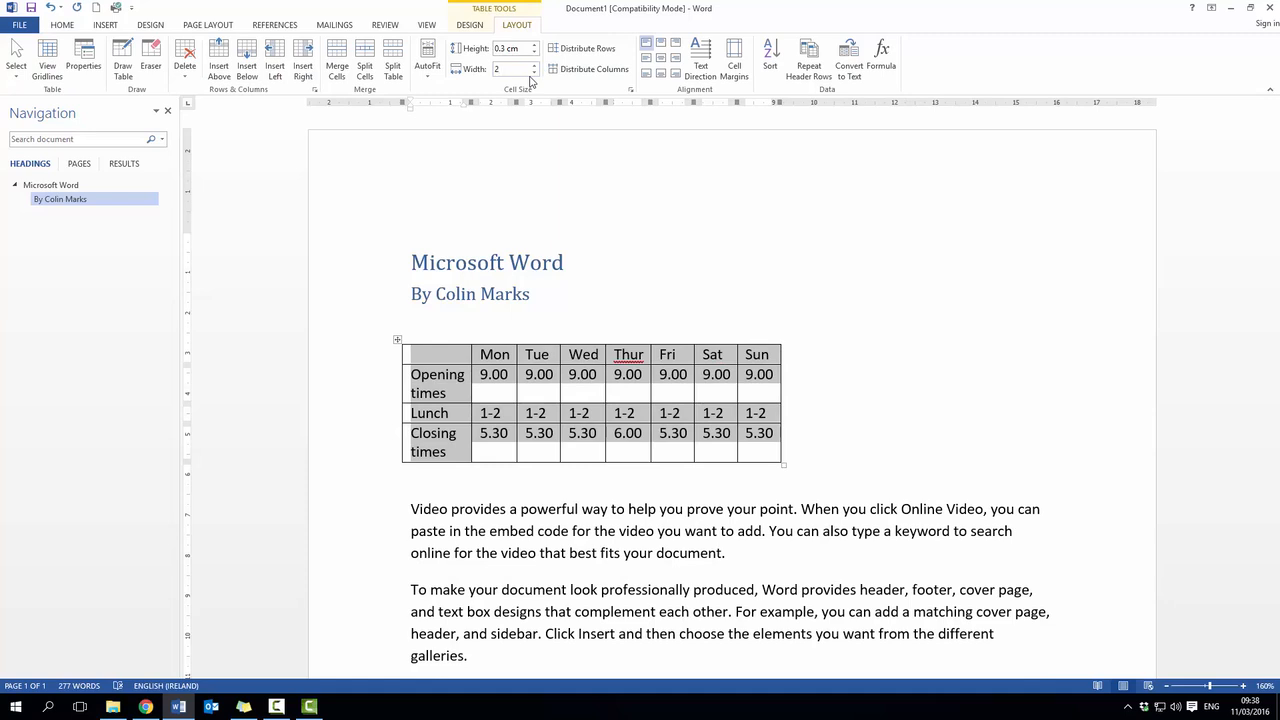
key(Return)
click(1094, 459)
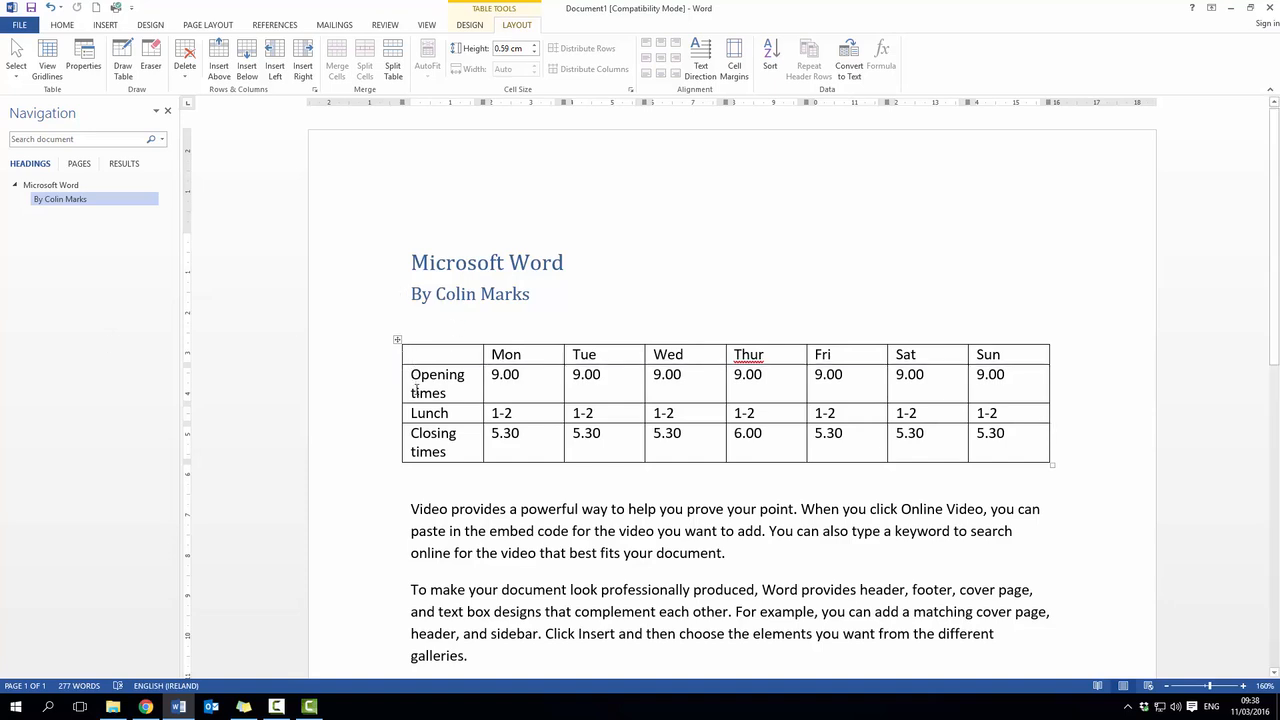
Step: Make the table's header row with the day names slightly taller and select the opening times row
mouse_move(423, 365)
mouse_down()
mouse_move(431, 424)
mouse_move(437, 381)
mouse_move(448, 417)
mouse_move(445, 376)
mouse_up()
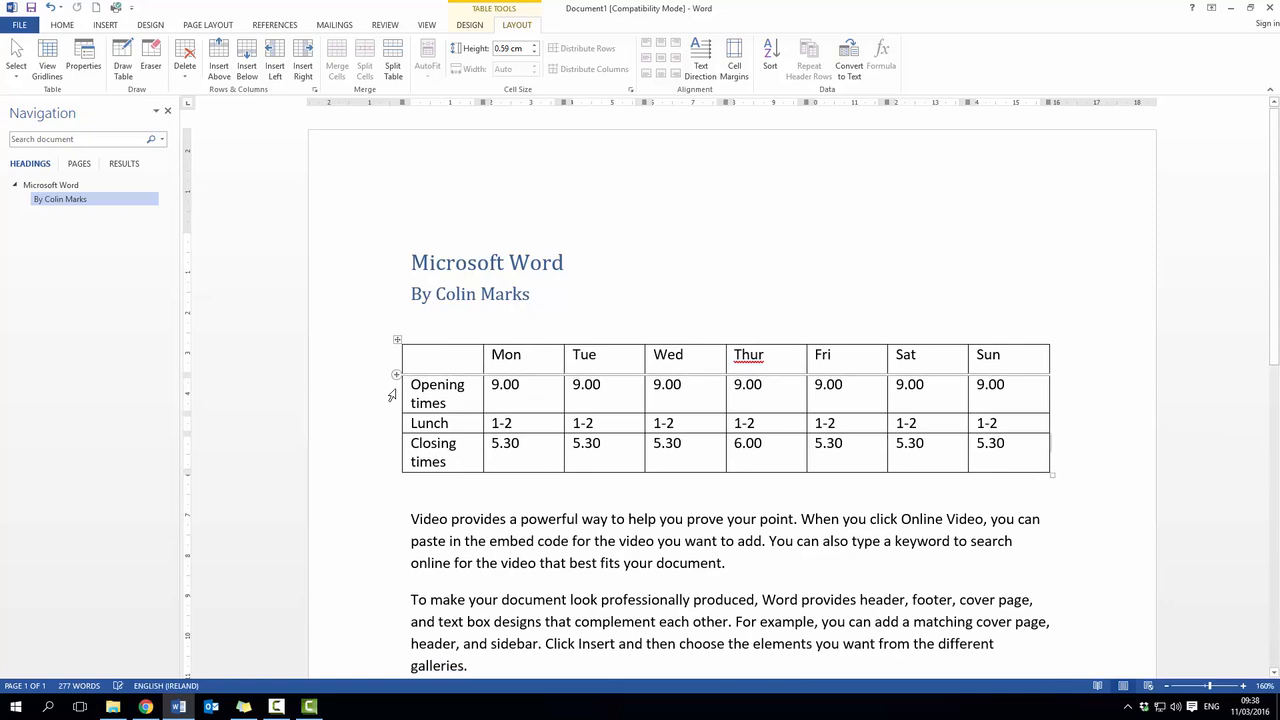
click(393, 394)
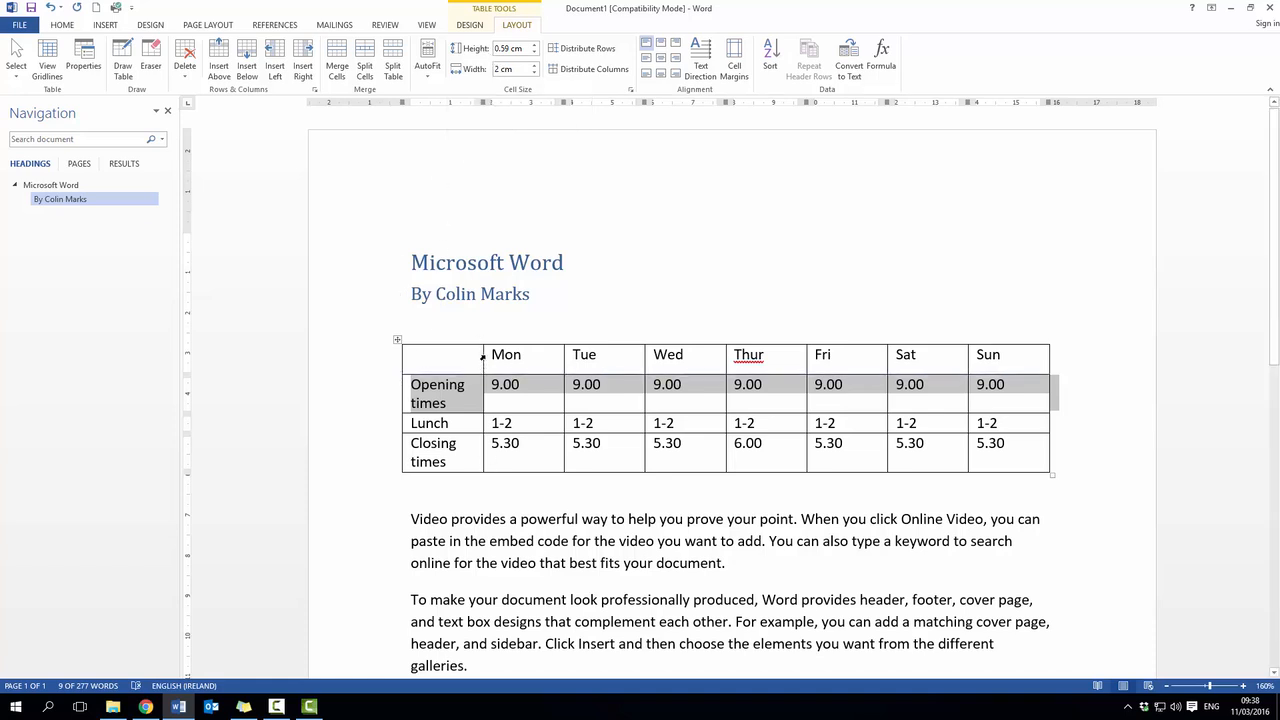
Step: Set up dash-dot borders for the whole table in standard blue with a 1 pt line width
click(395, 340)
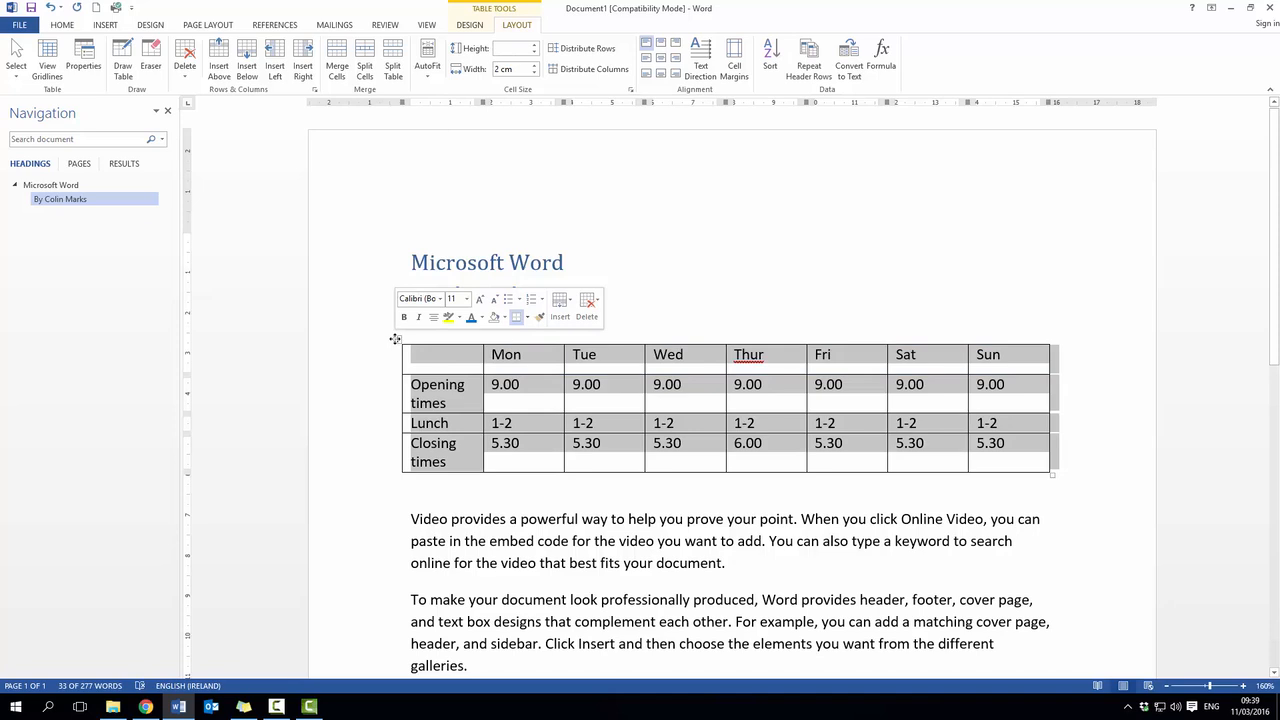
click(466, 26)
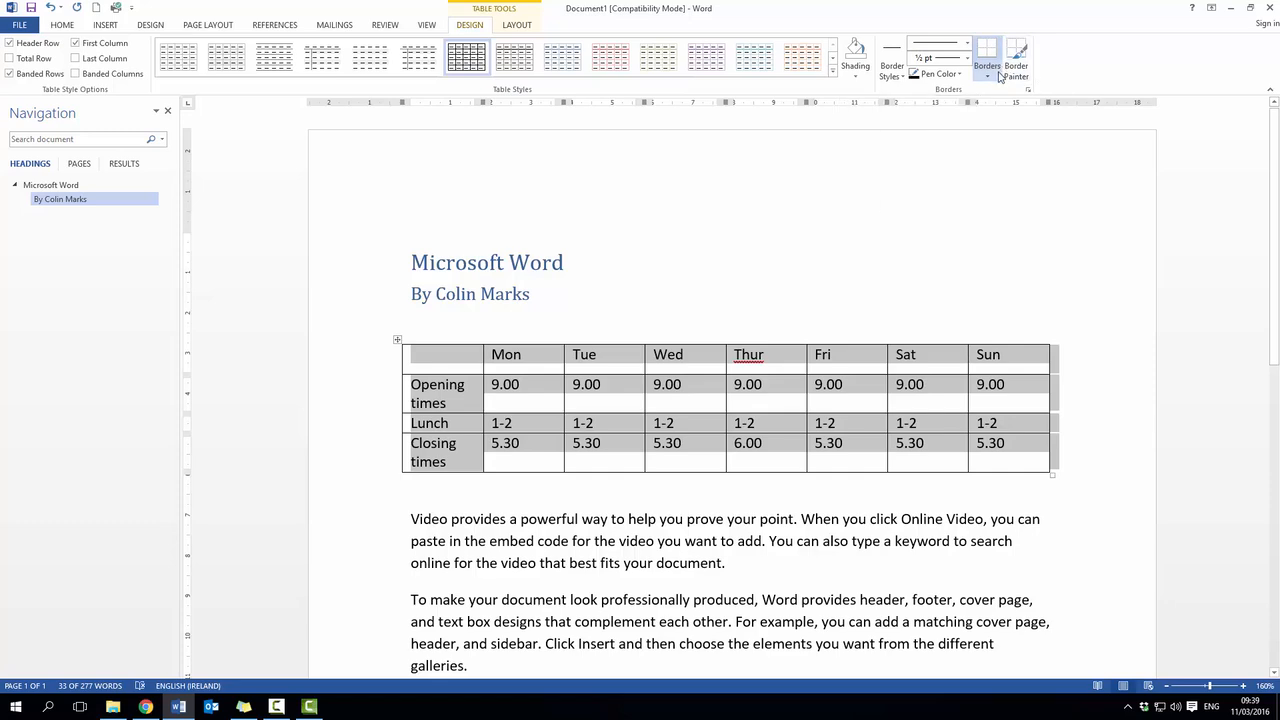
click(998, 74)
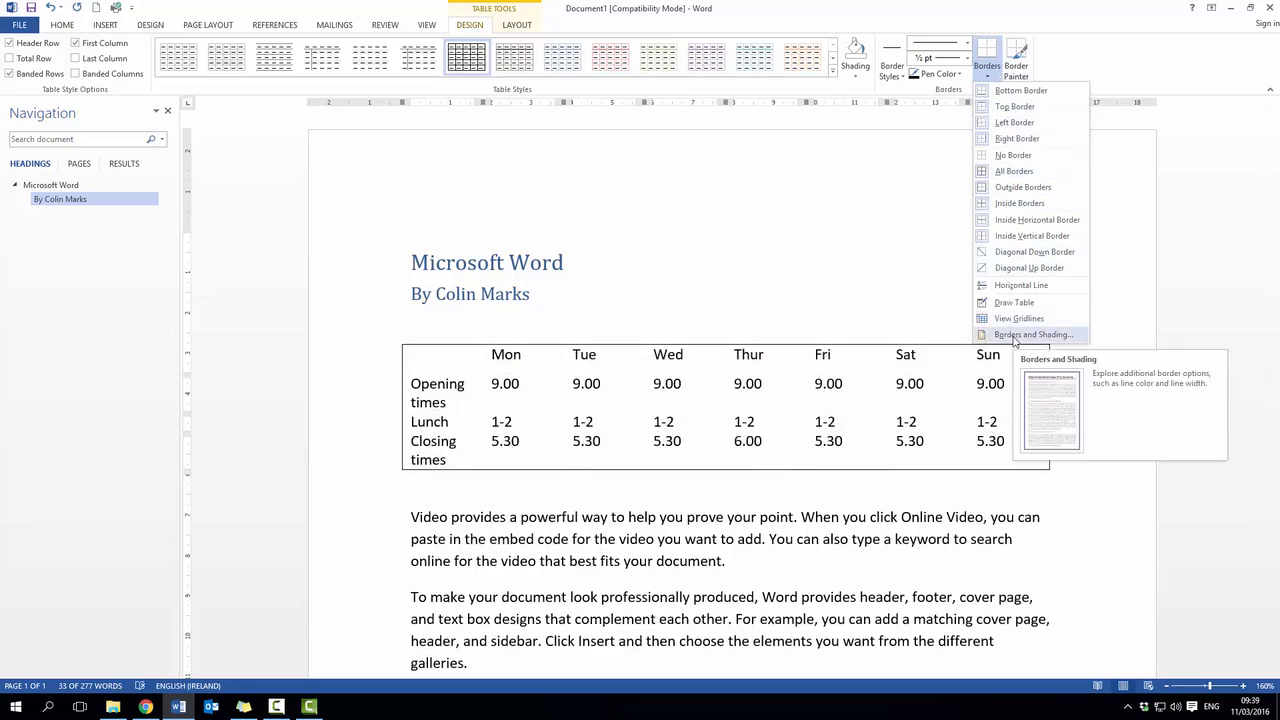
click(1013, 336)
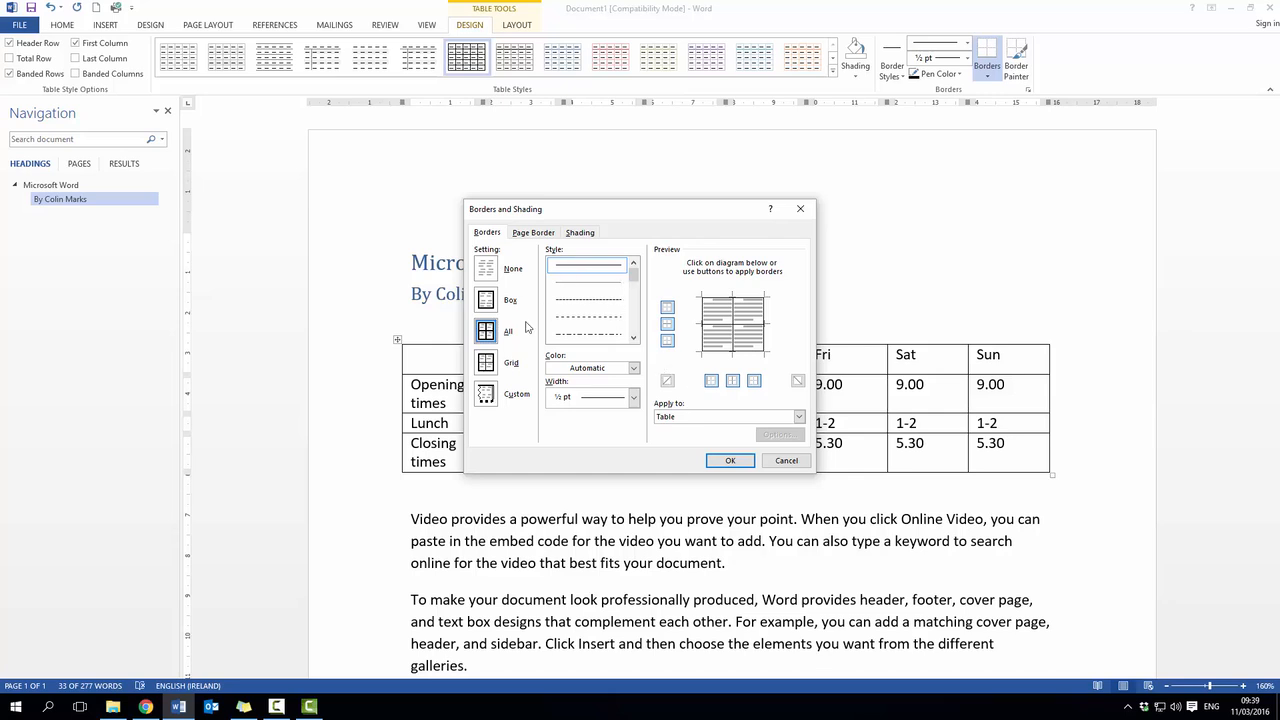
mouse_move(632, 283)
mouse_down()
mouse_move(632, 305)
mouse_move(635, 279)
mouse_up()
click(602, 287)
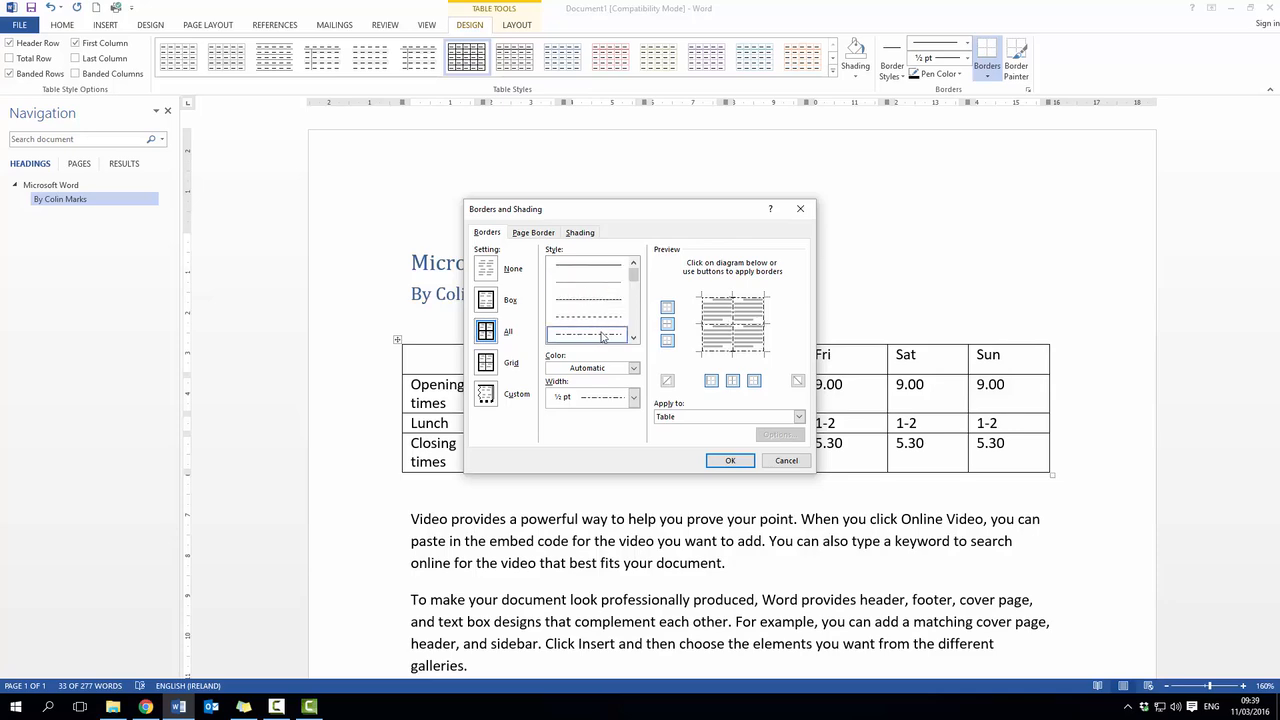
click(636, 369)
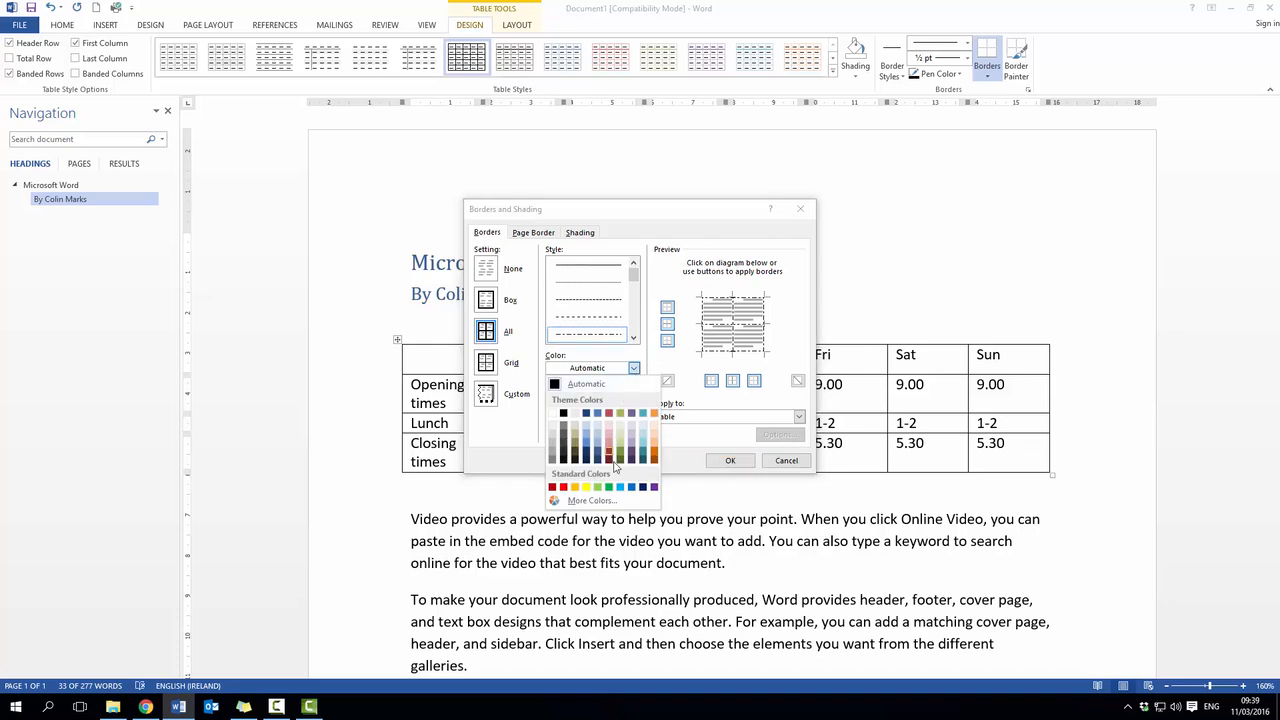
click(632, 487)
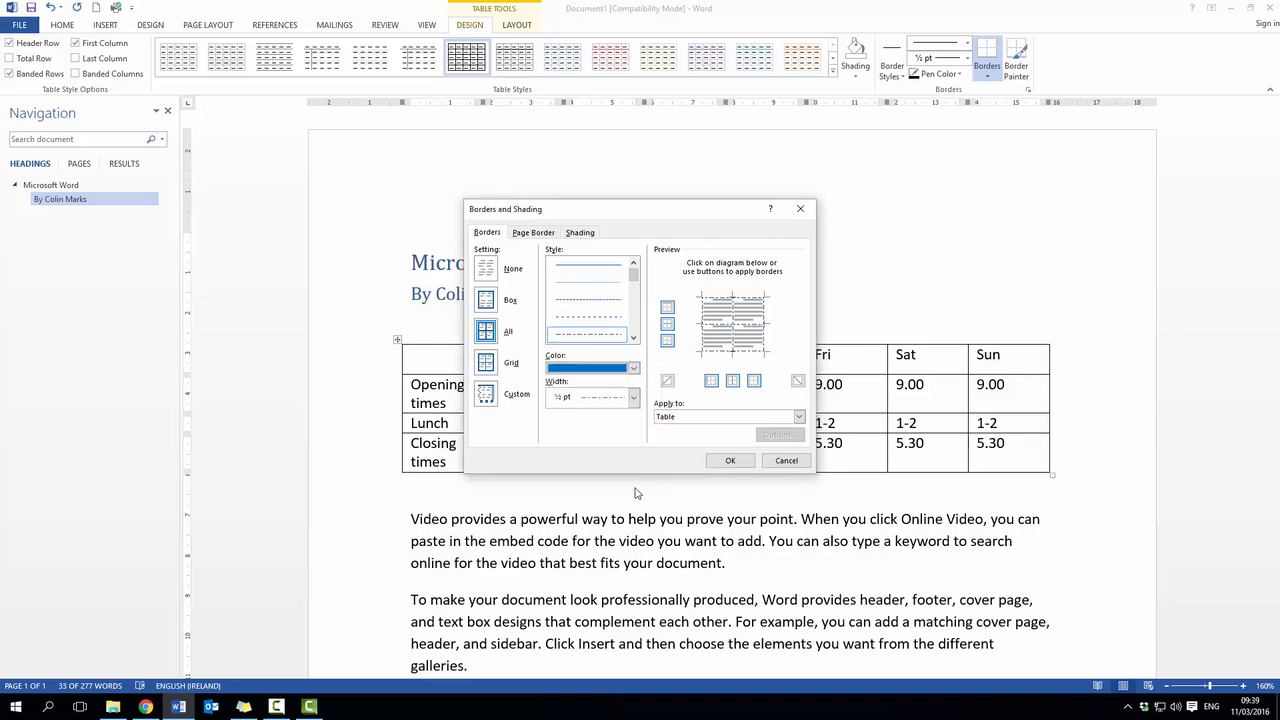
click(633, 397)
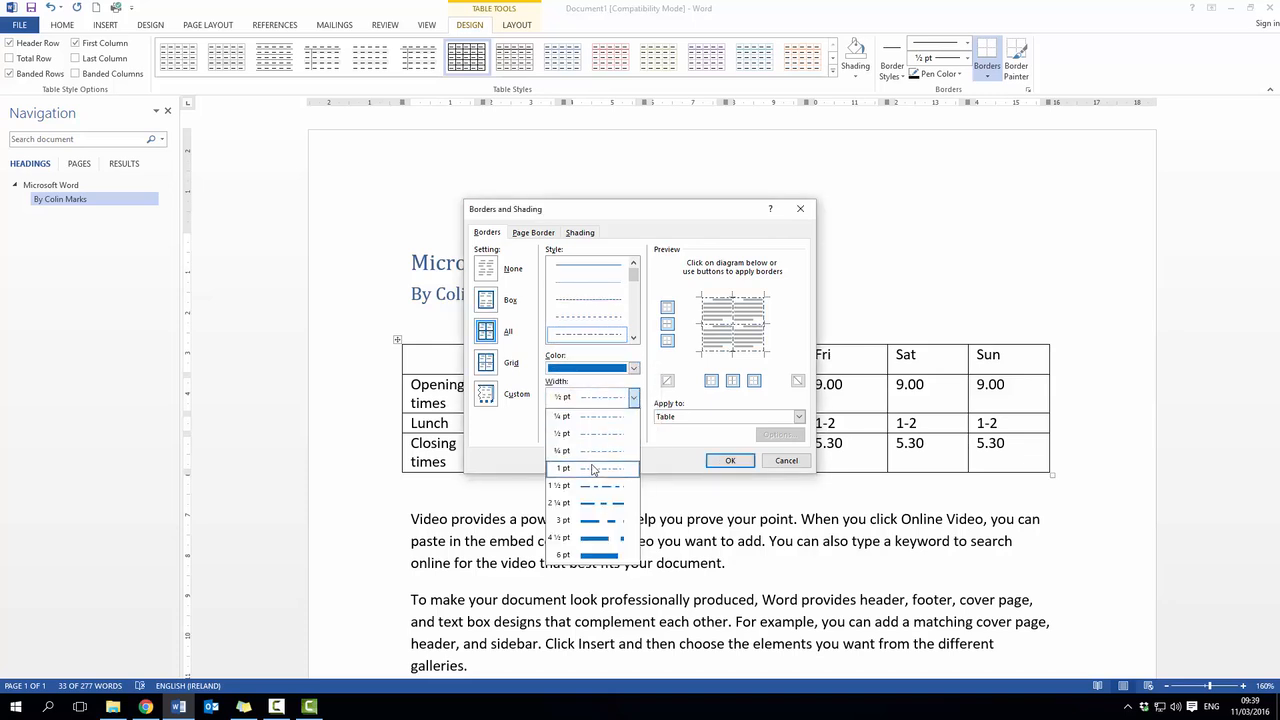
click(592, 468)
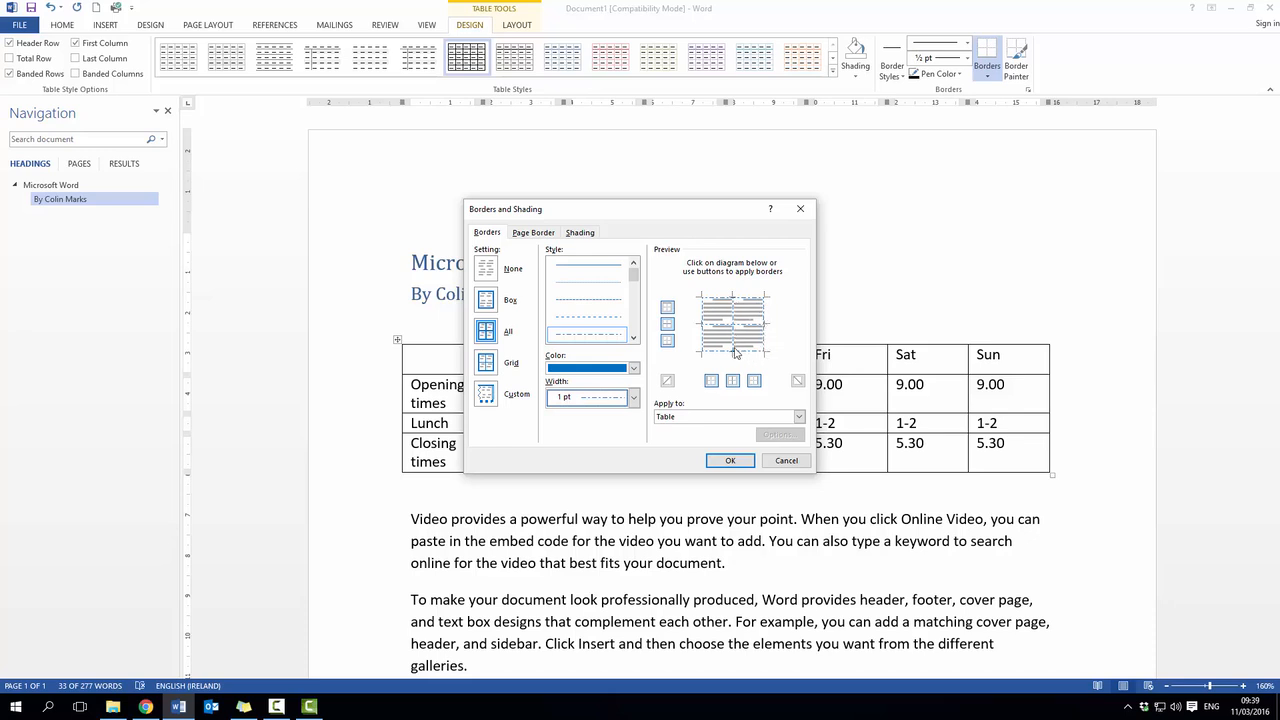
Step: Try toggling the top, inside horizontal and bottom borders in the preview, and apply the border settings to the whole table
click(668, 308)
click(669, 311)
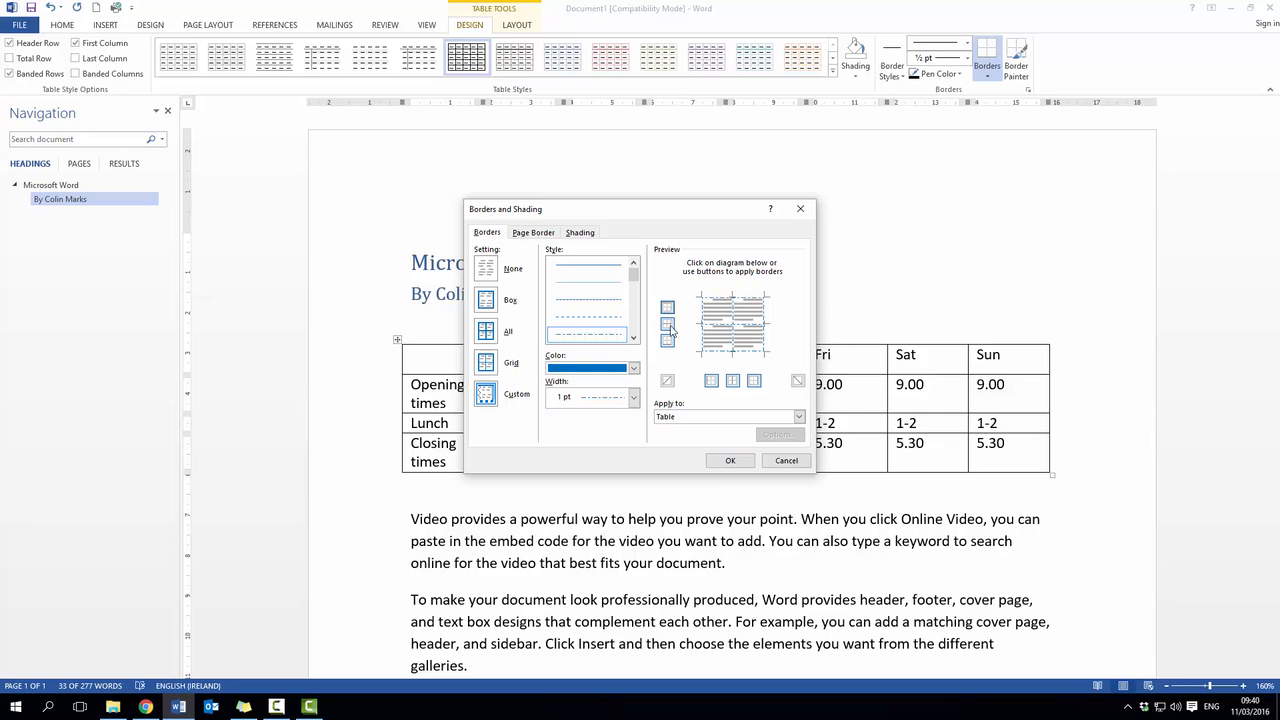
click(670, 328)
click(670, 328)
click(669, 343)
click(740, 462)
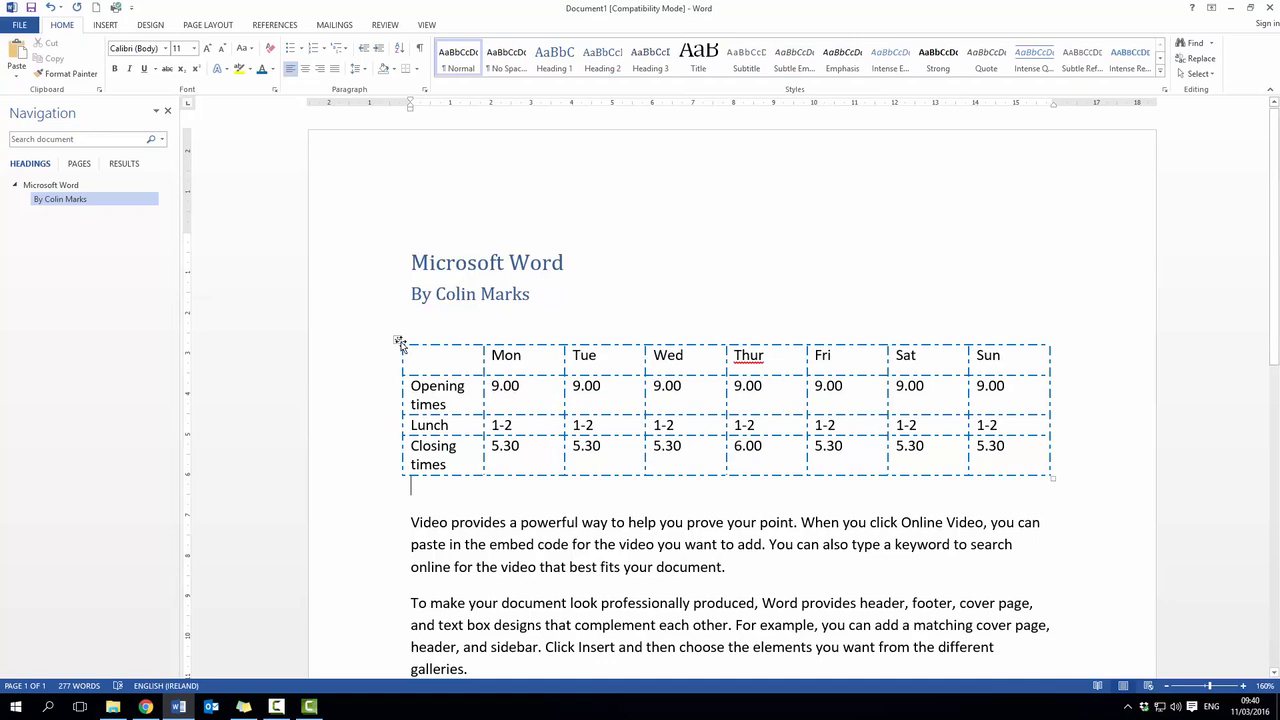
Step: Remove the inside vertical and inside horizontal borders from the whole table, keeping the outside border
click(399, 343)
click(469, 24)
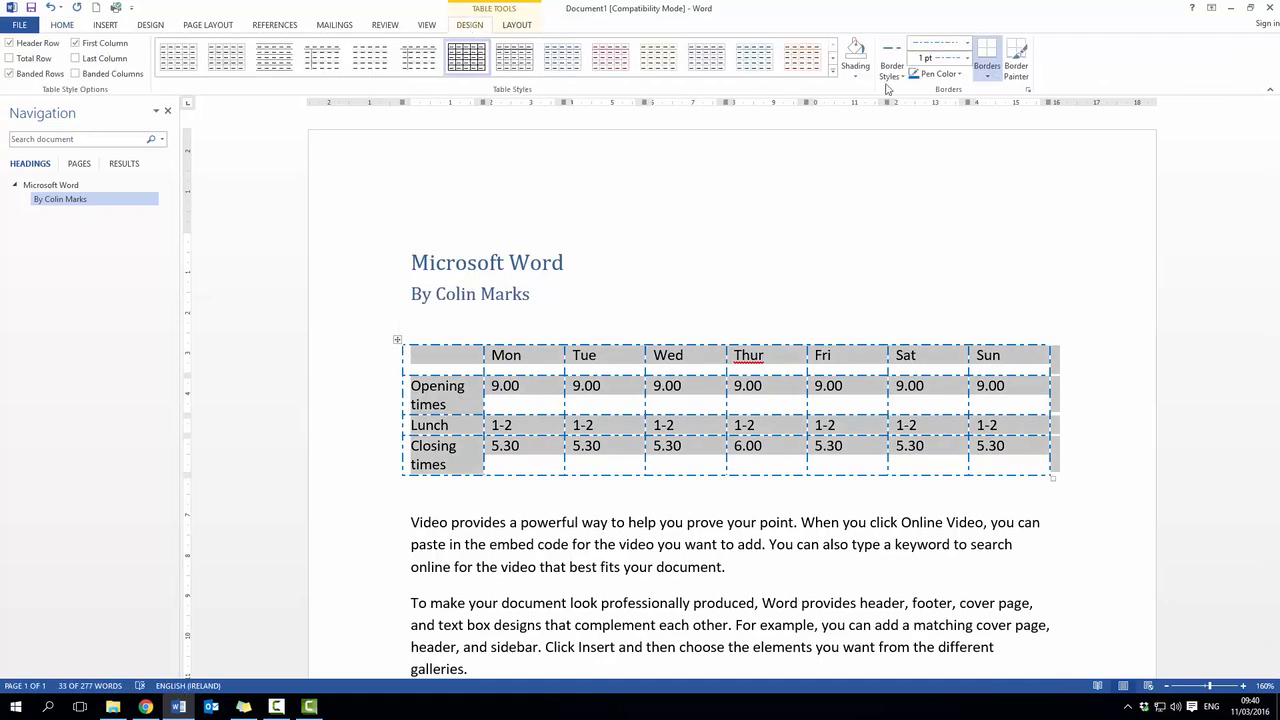
click(987, 78)
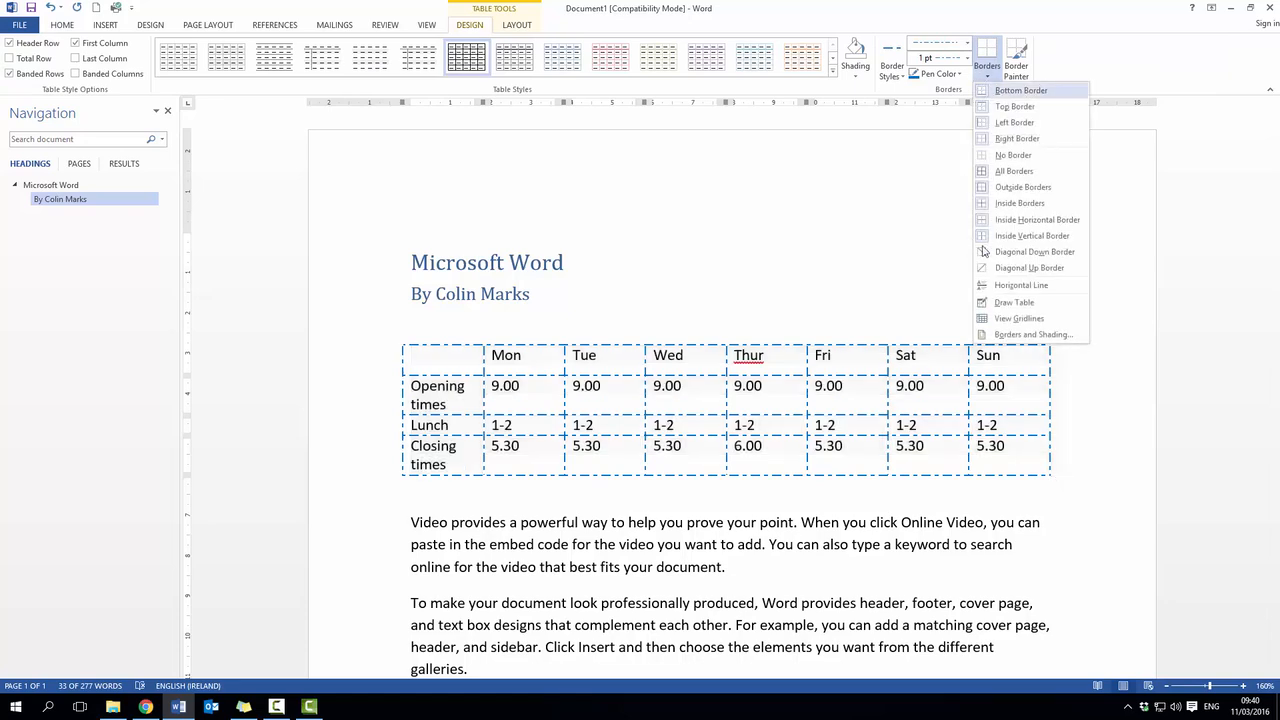
click(1030, 334)
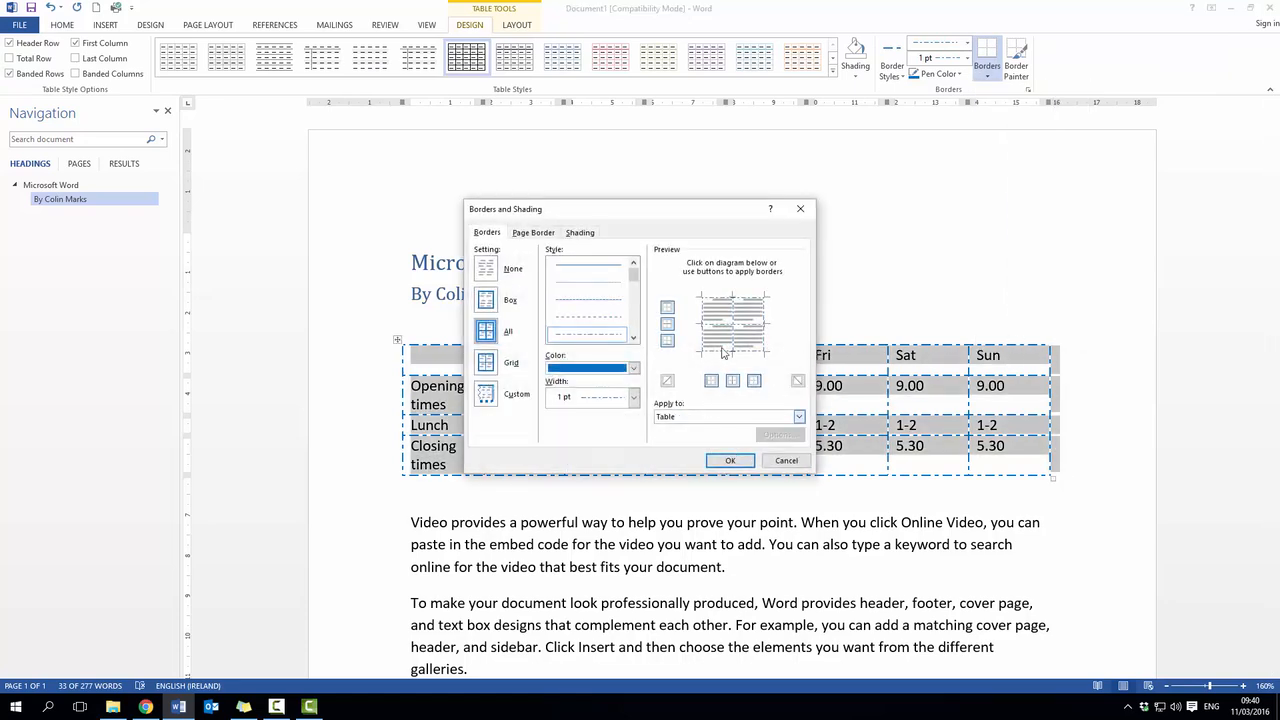
click(735, 382)
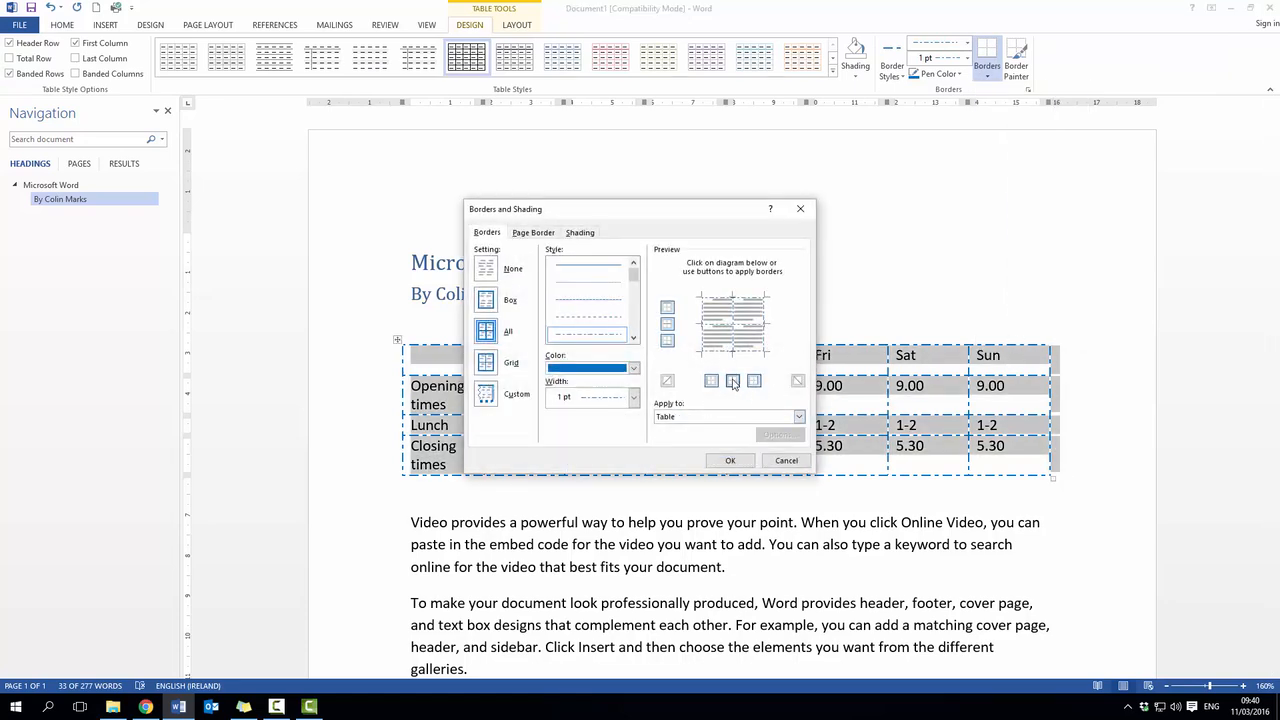
click(666, 327)
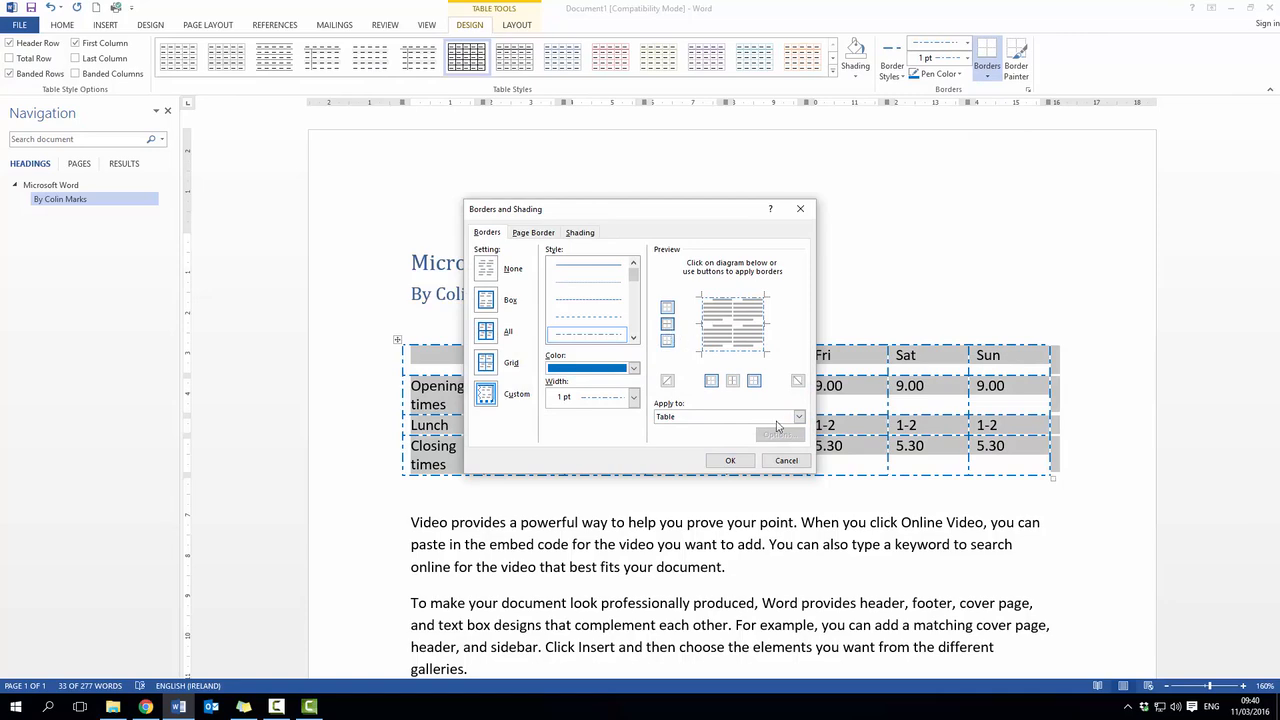
click(730, 460)
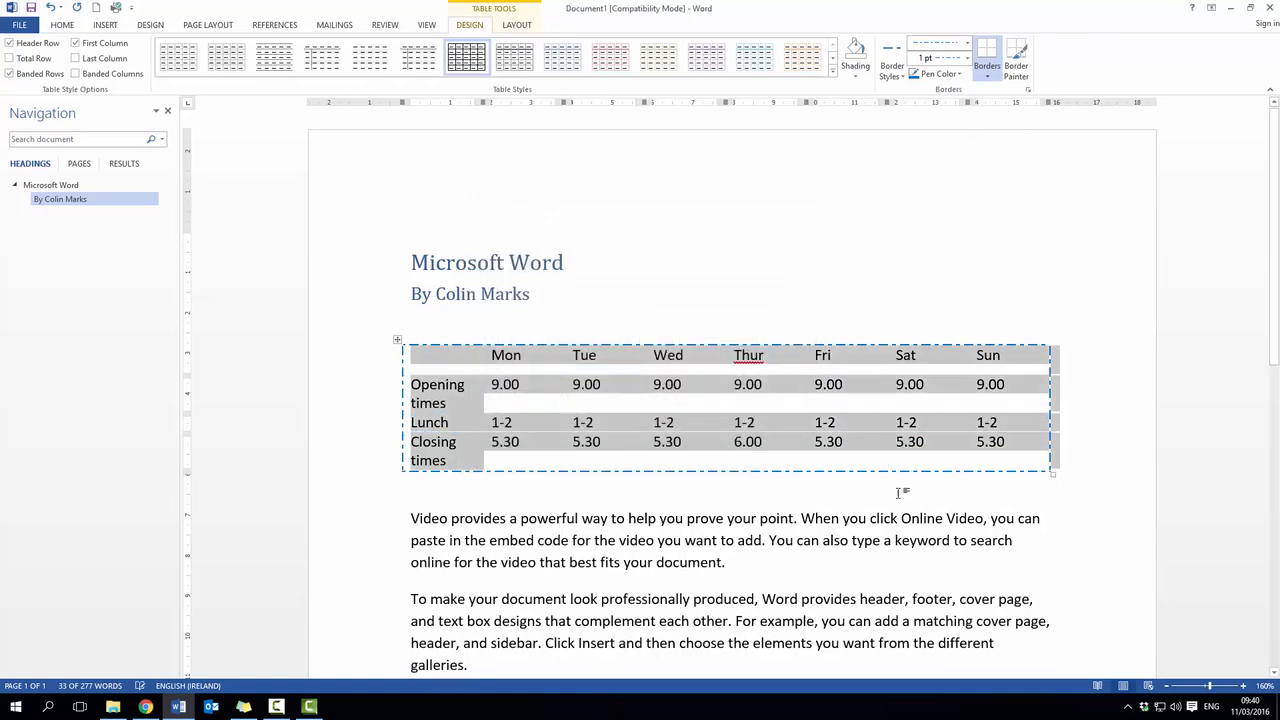
click(989, 540)
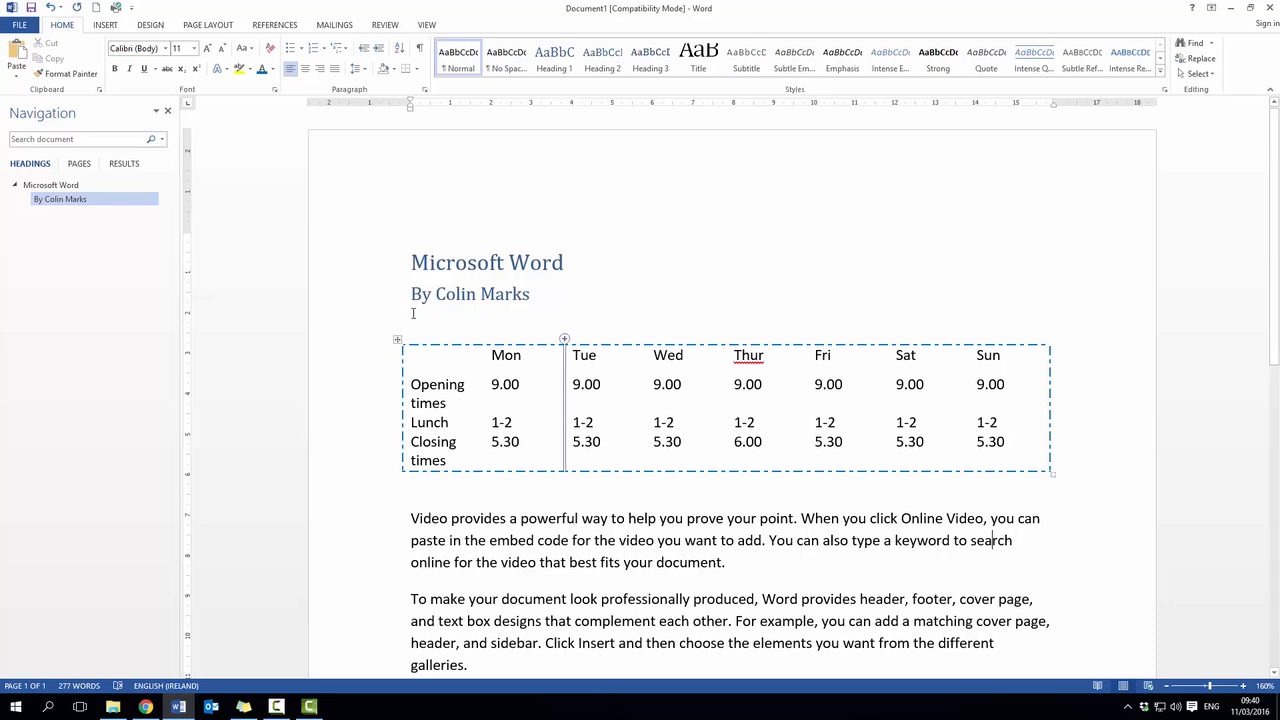
Step: Shade the table's header row with the day names in a light red theme colour
click(374, 356)
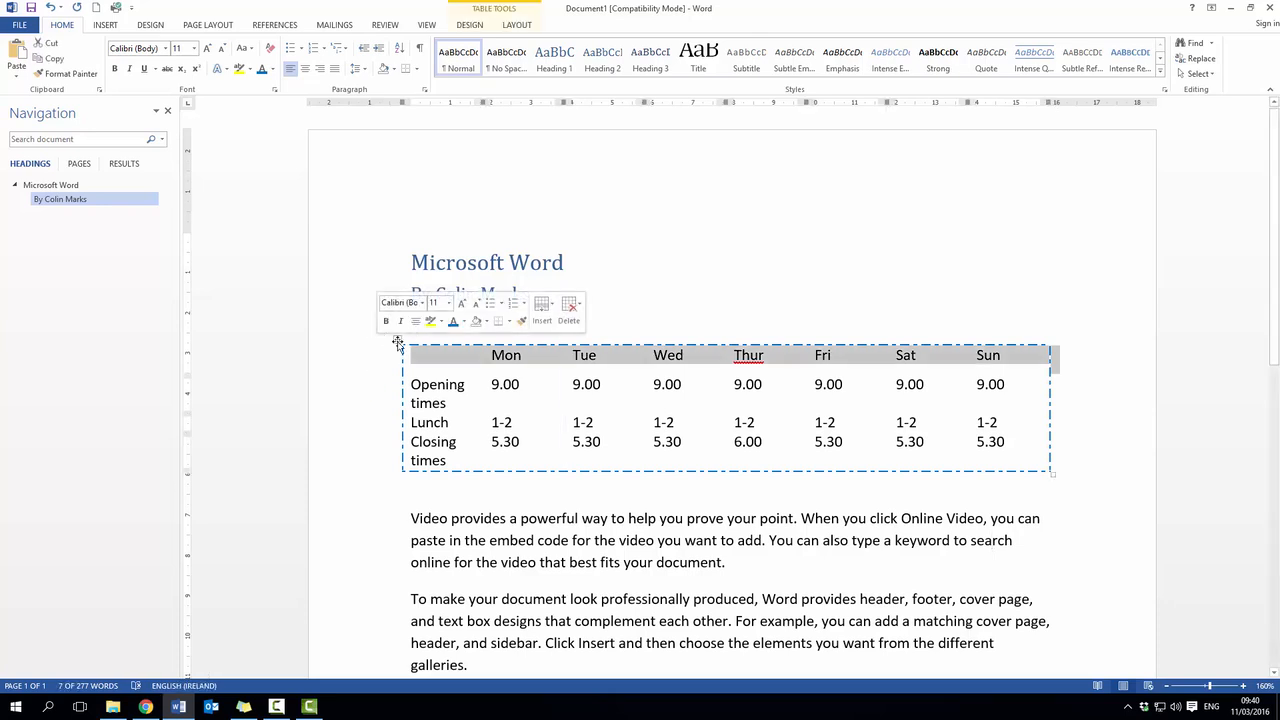
click(397, 340)
click(372, 370)
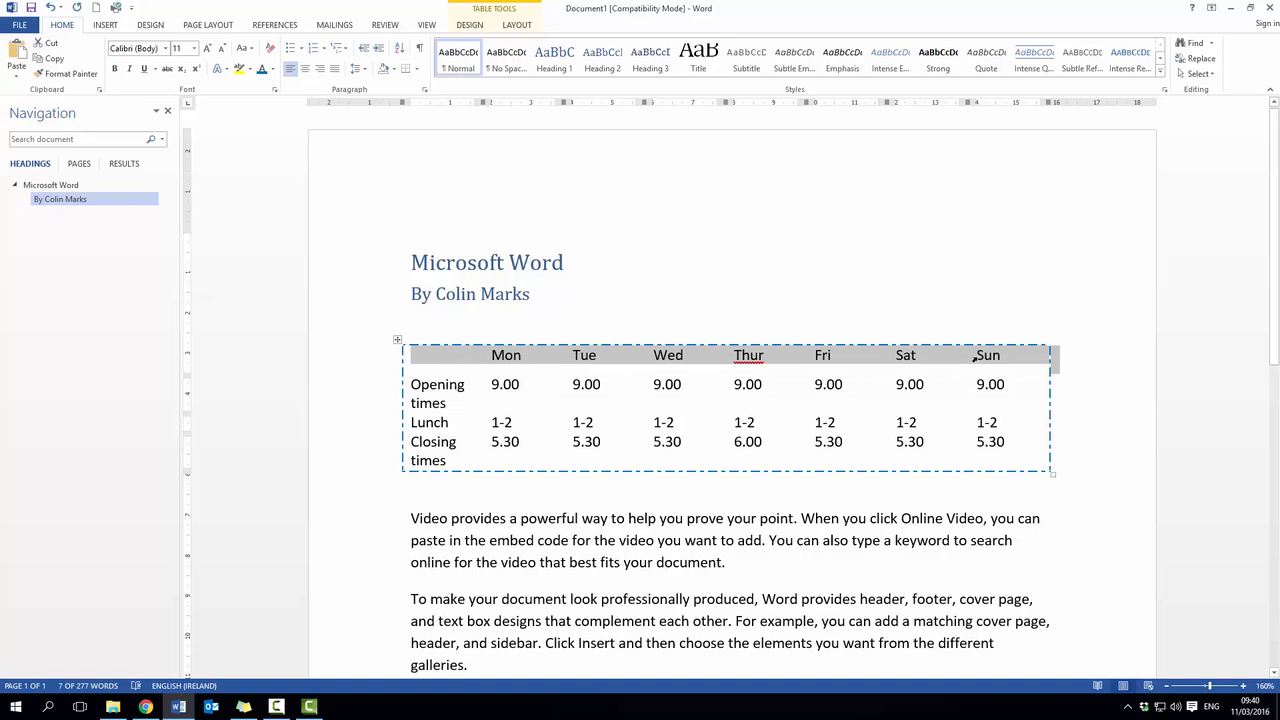
click(469, 26)
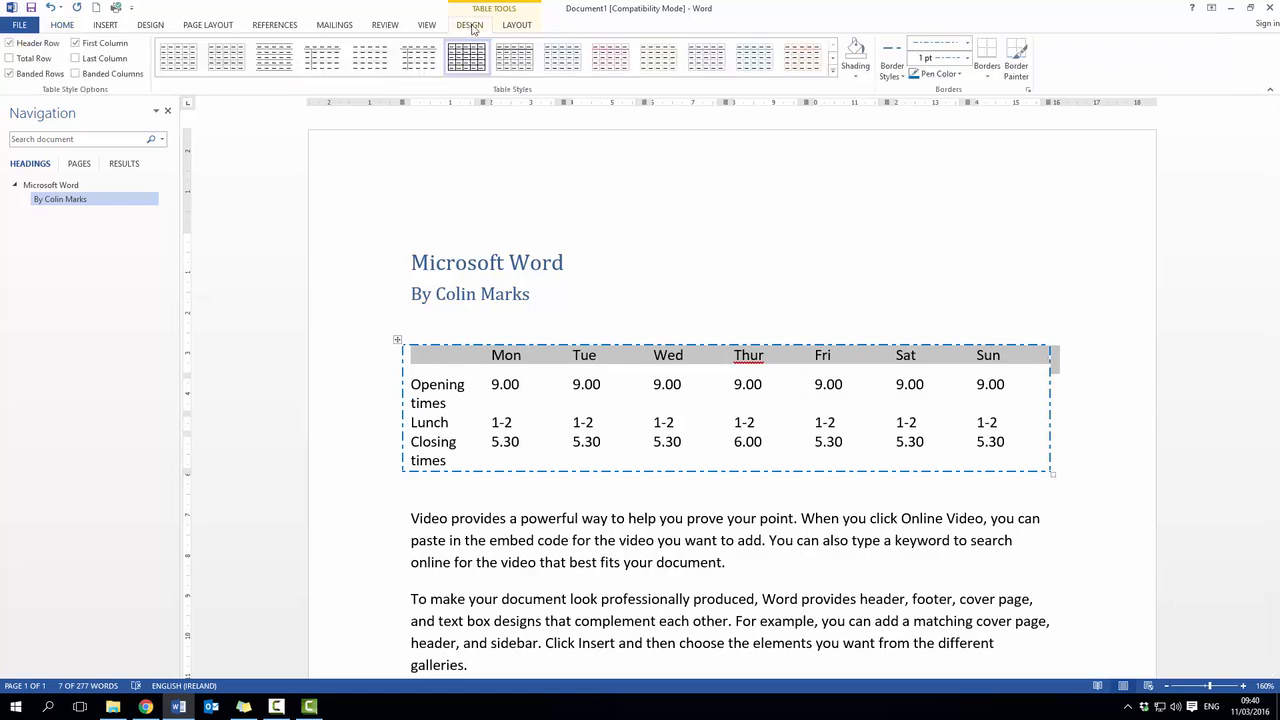
click(856, 75)
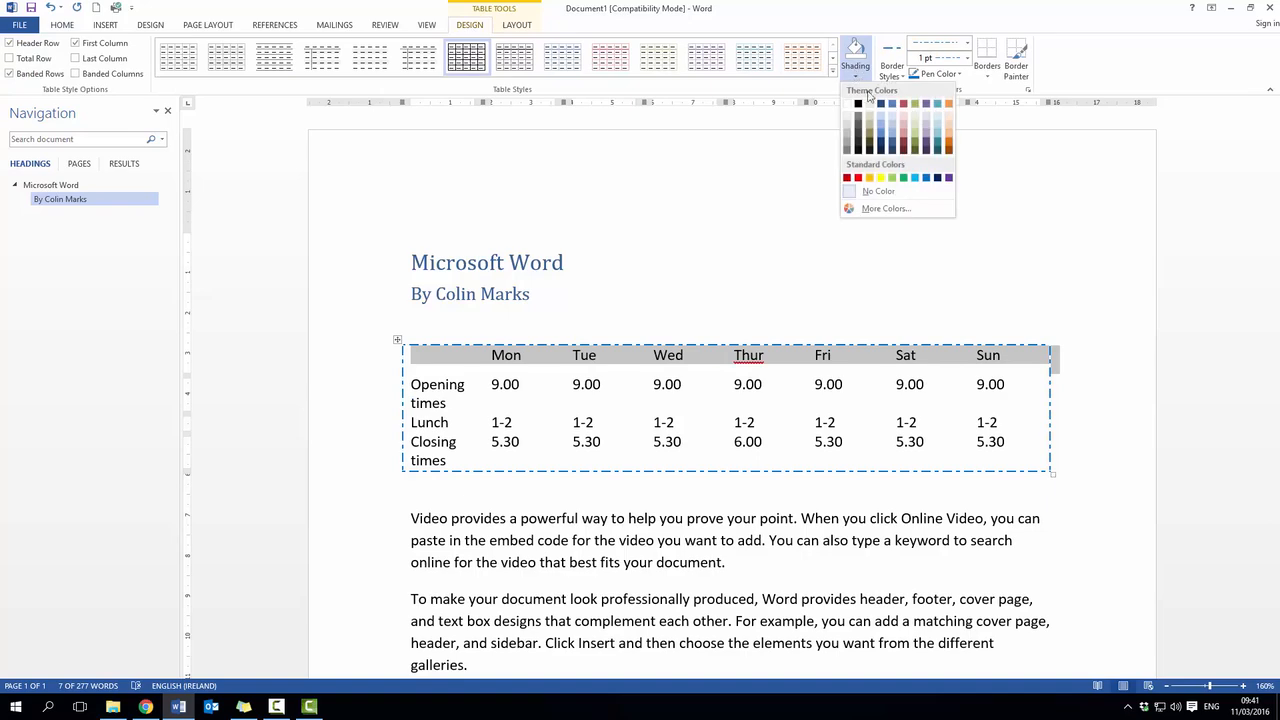
click(906, 135)
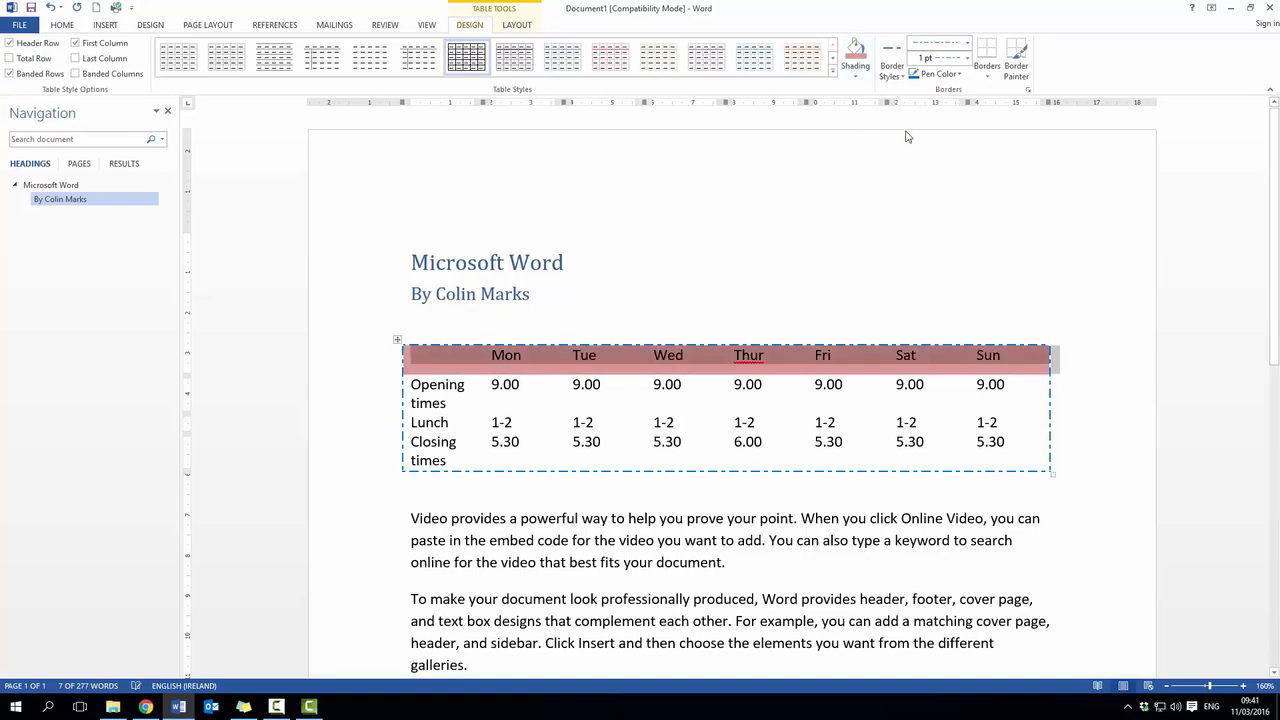
Step: Shade the first column with the row labels in the same light red and deselect the table
click(436, 344)
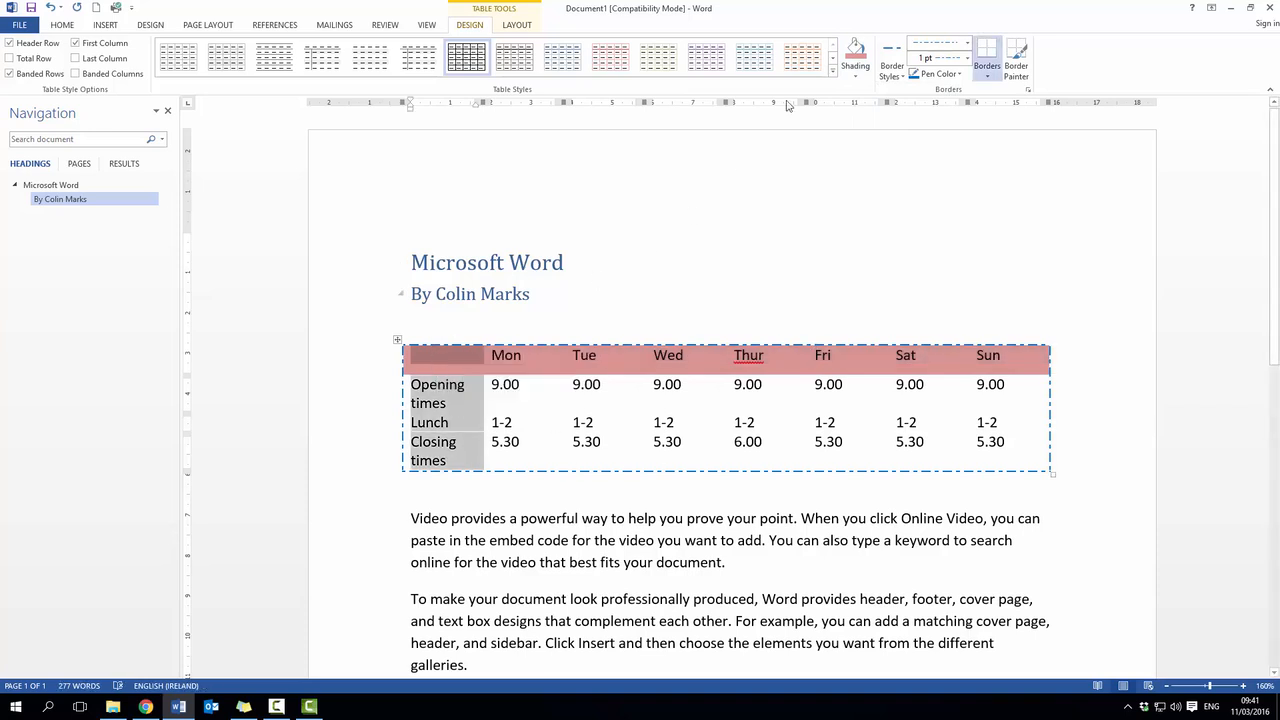
click(855, 50)
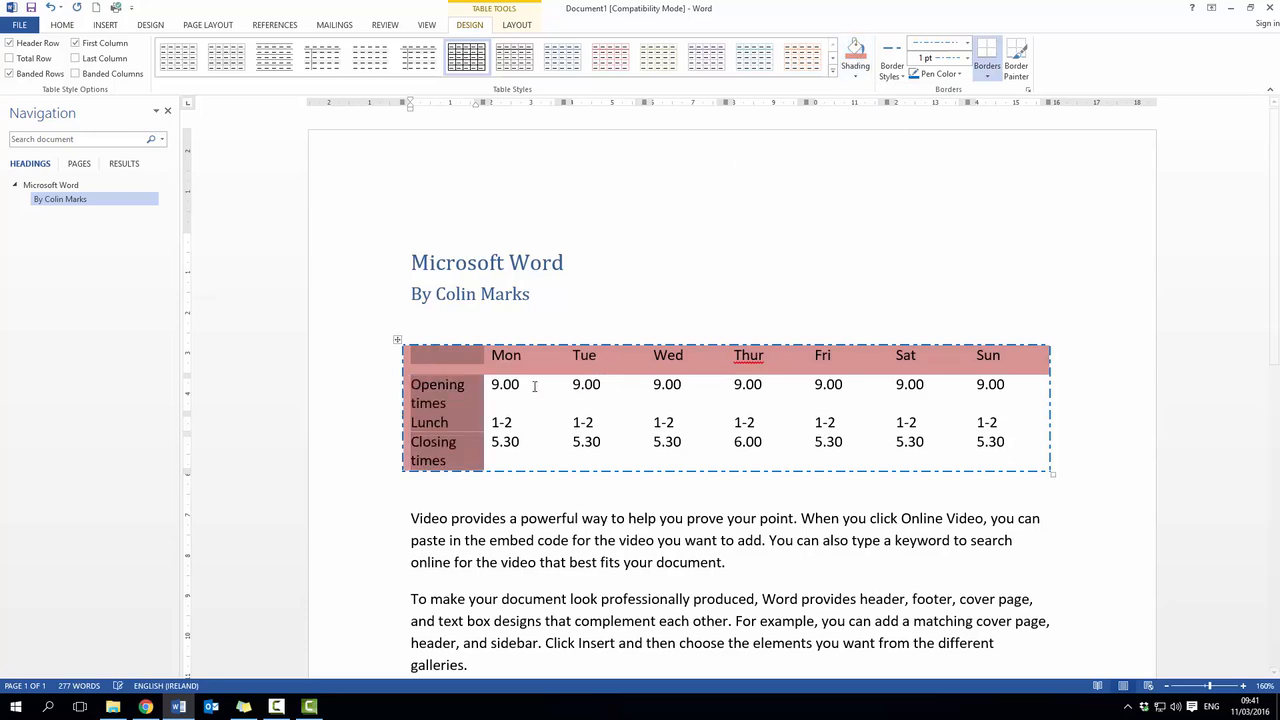
click(748, 490)
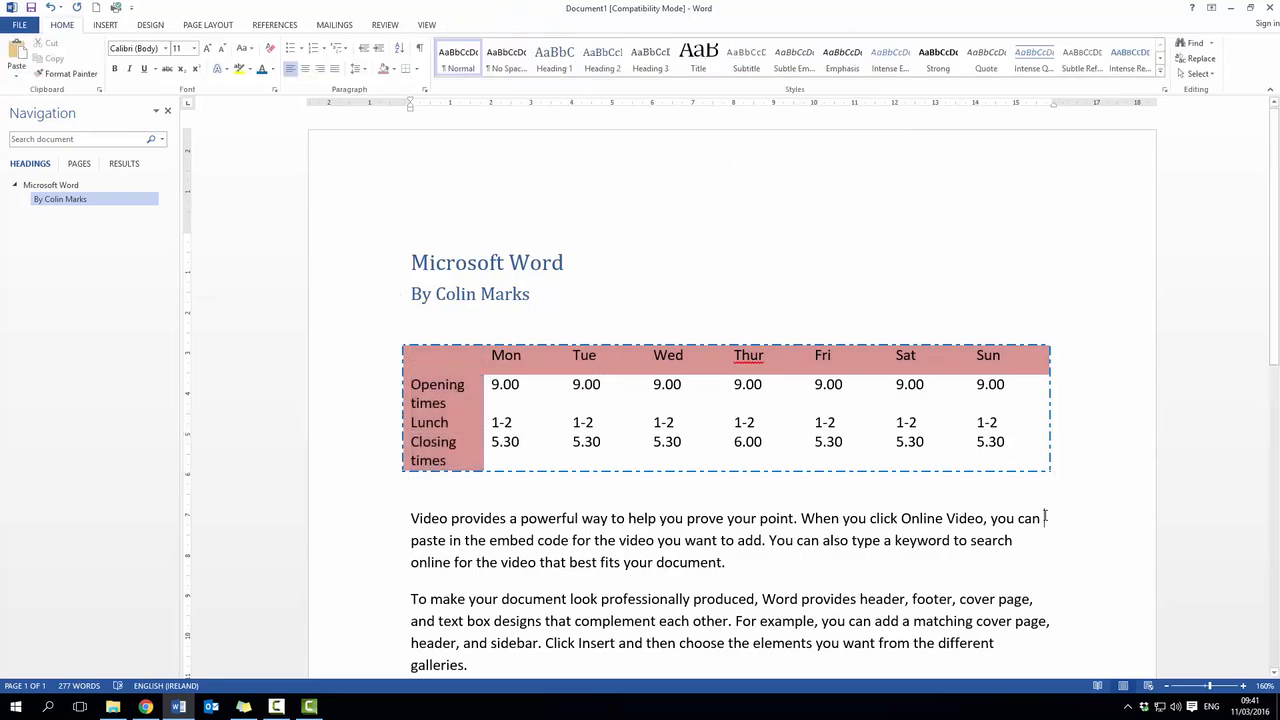